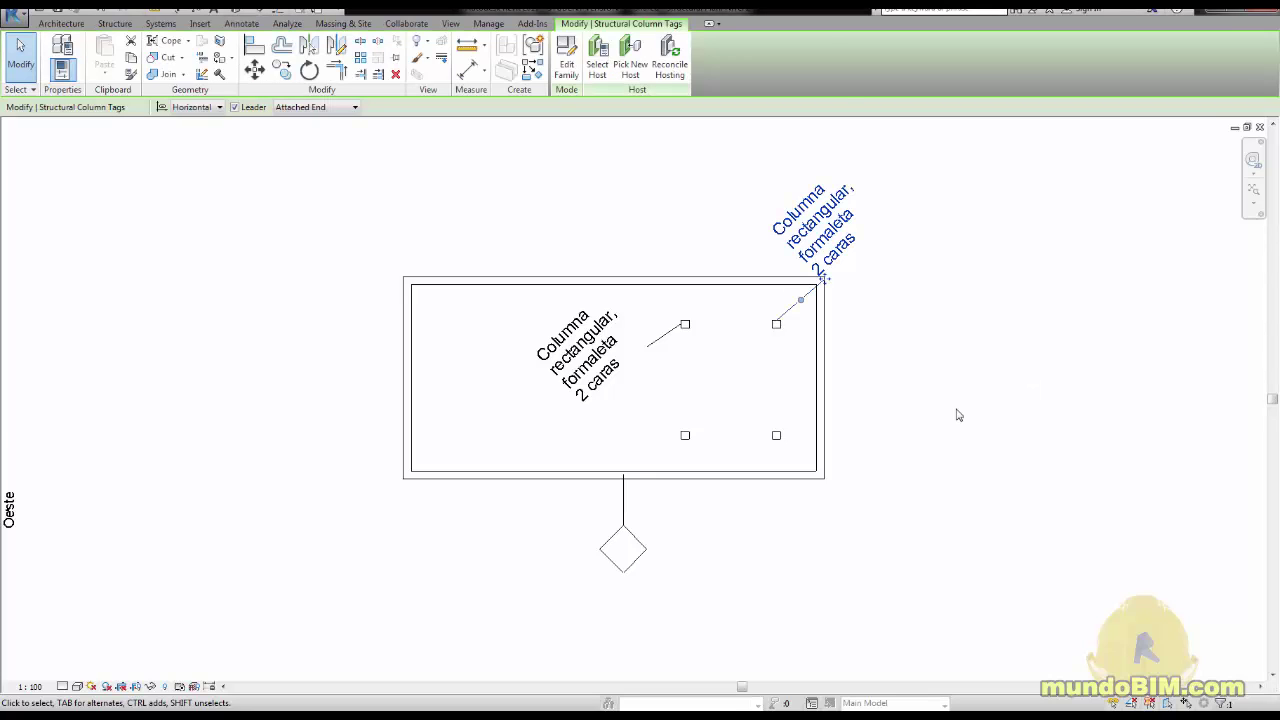
# Inspect the back wall's instance properties in the 3D view, including its UNIF and Nivel parameters, and clear the selection
pyautogui.press('Escape')
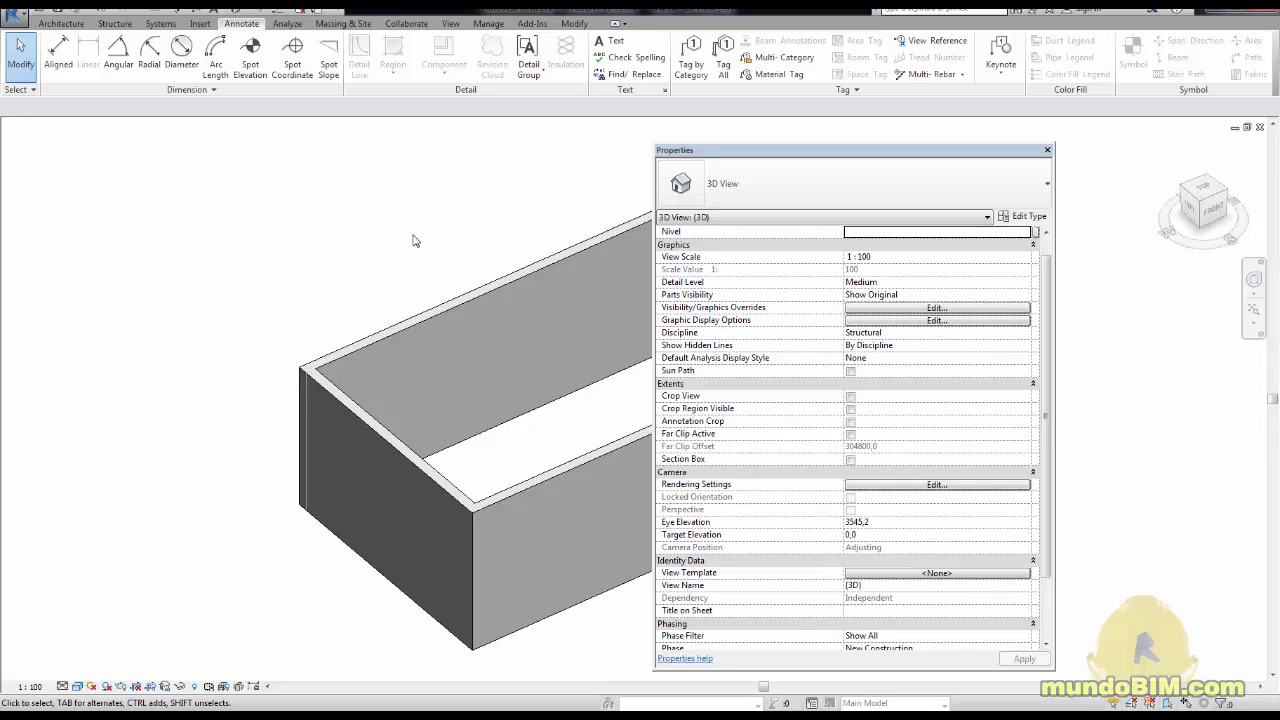
pyautogui.click(477, 345)
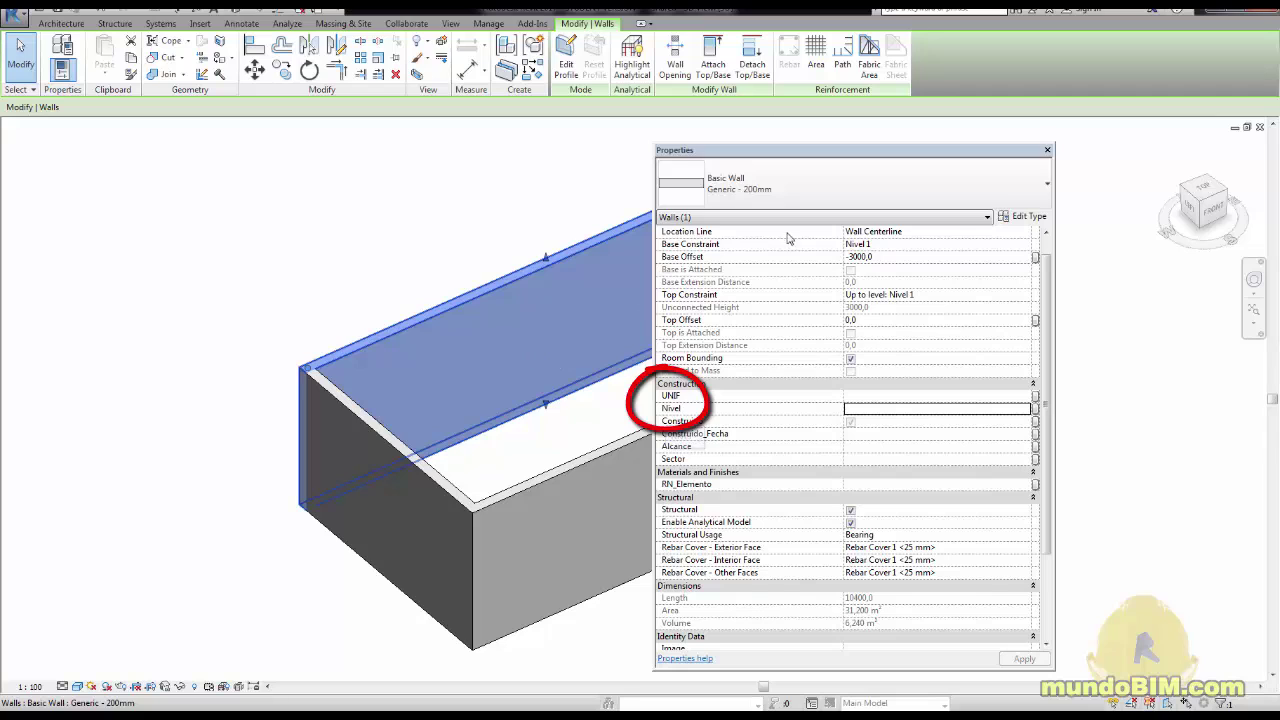
pyautogui.moveTo(816, 156); pyautogui.dragTo(1279, 190)
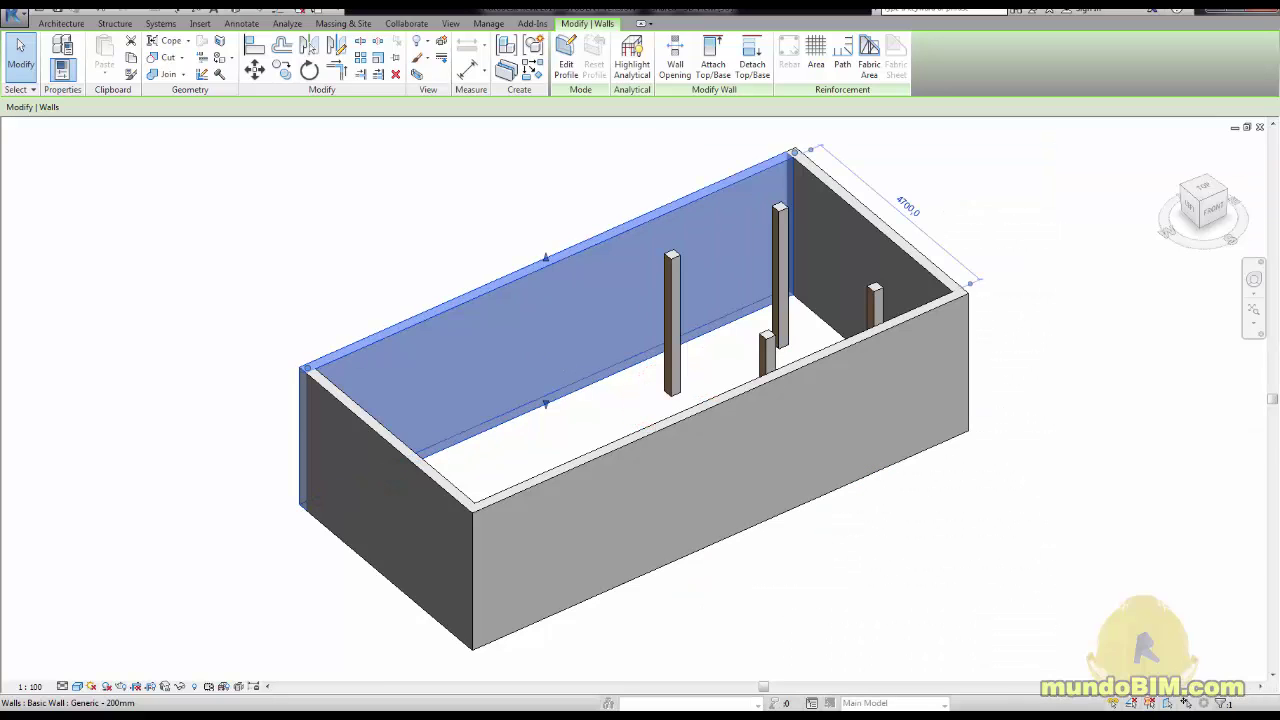
pyautogui.click(508, 256)
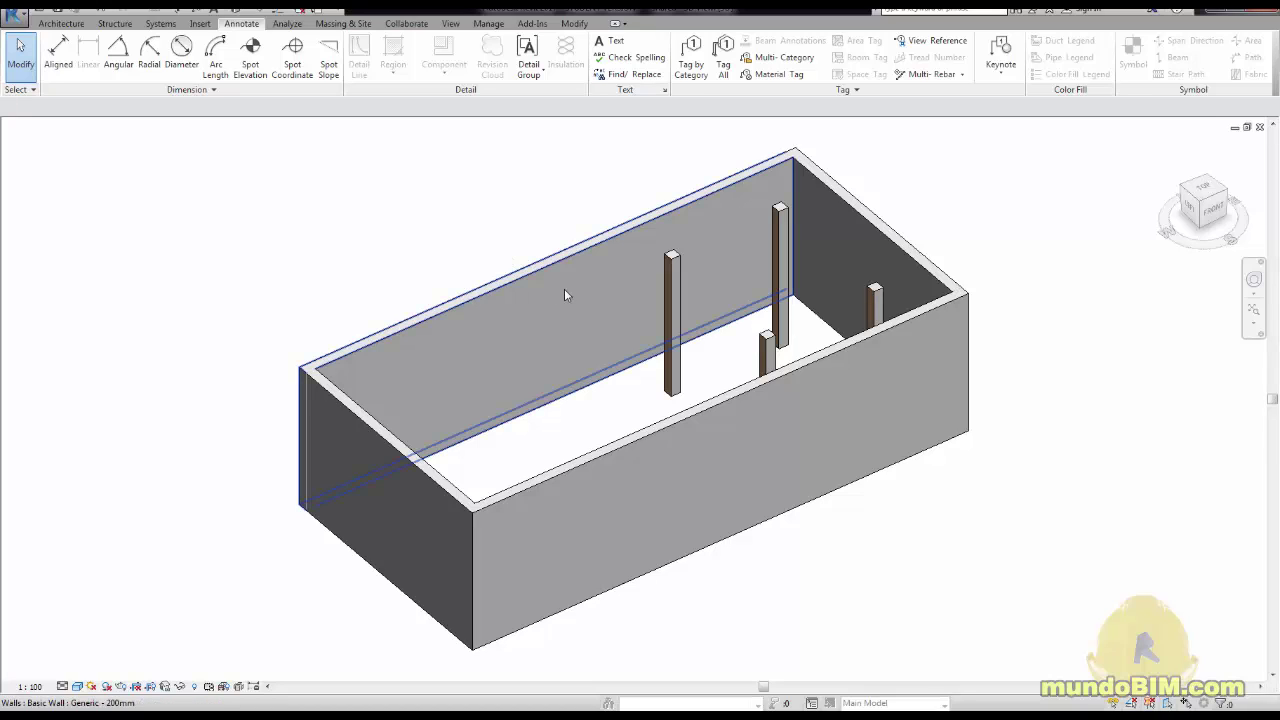
# Start a new project parameter named Nombre with the Common discipline
pyautogui.click(497, 26)
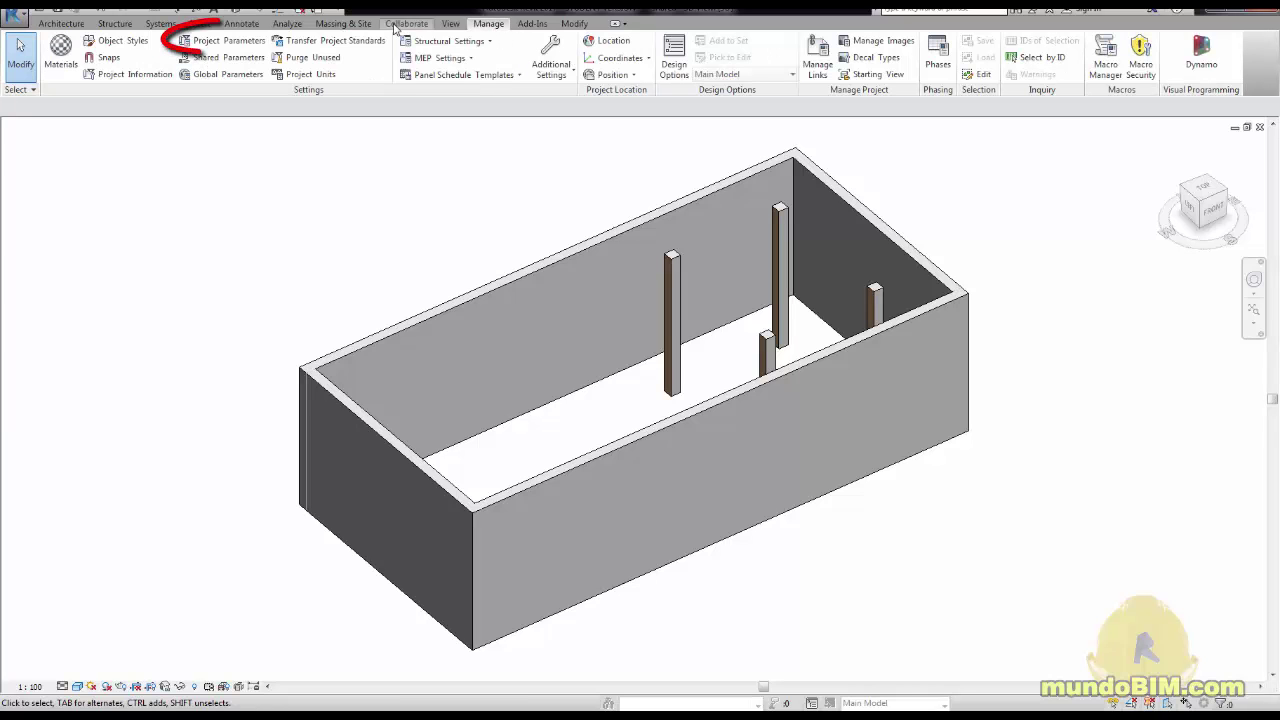
pyautogui.click(230, 41)
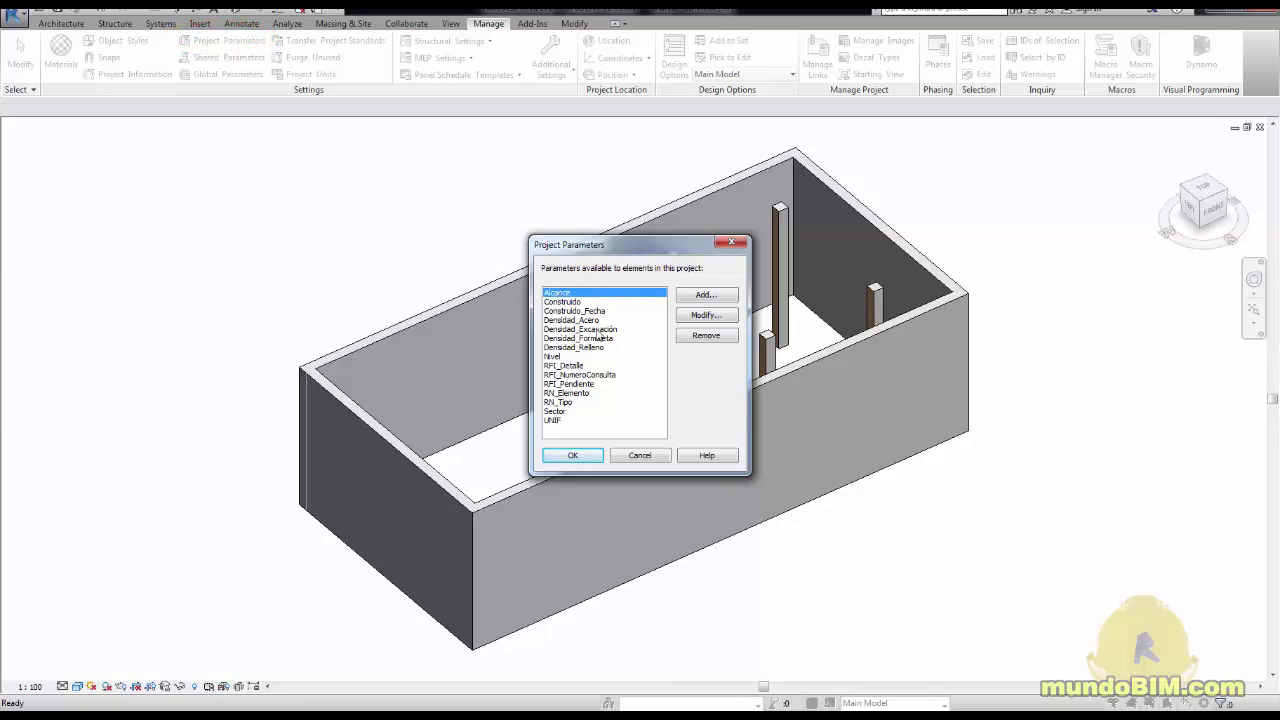
pyautogui.click(702, 296)
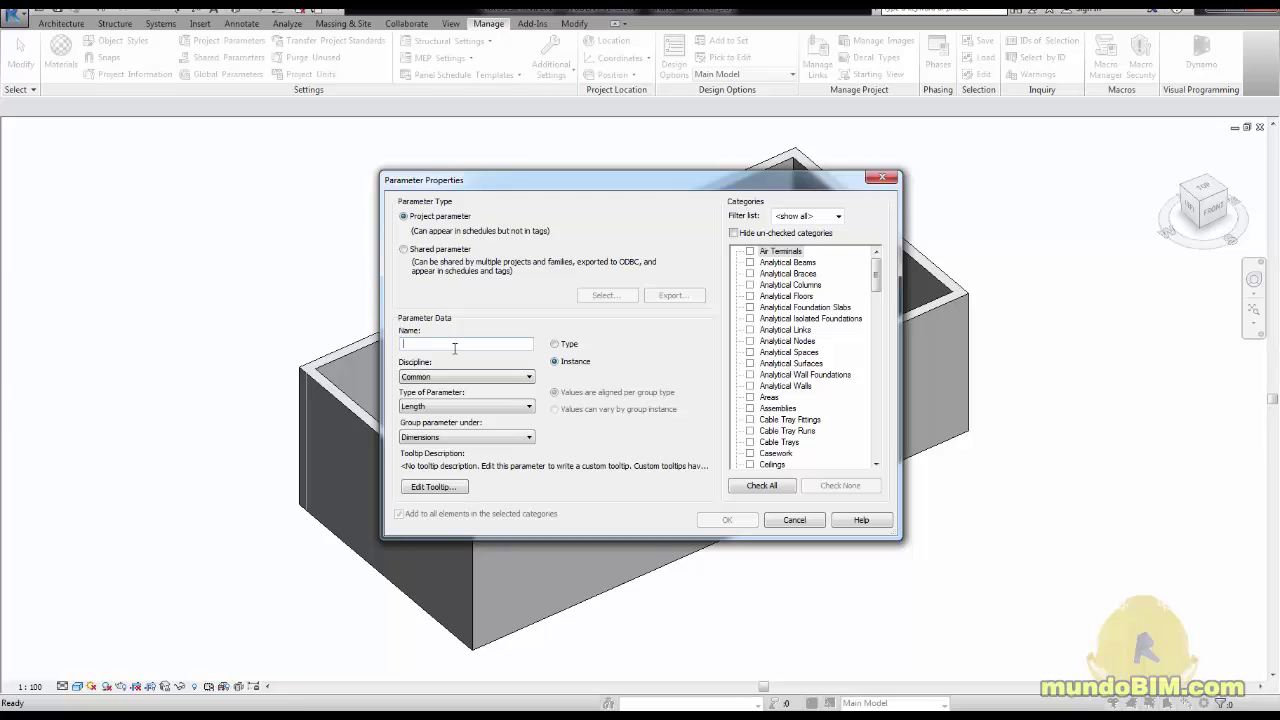
pyautogui.write('Nombre')
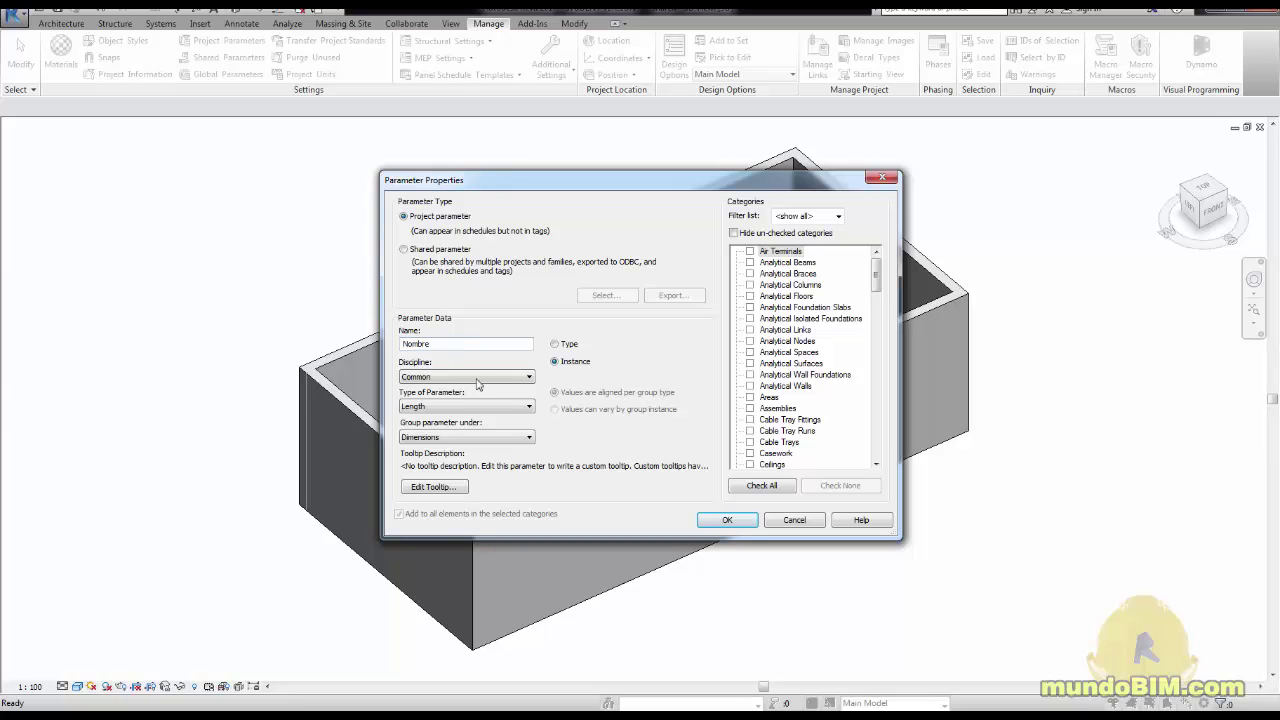
pyautogui.click(489, 379)
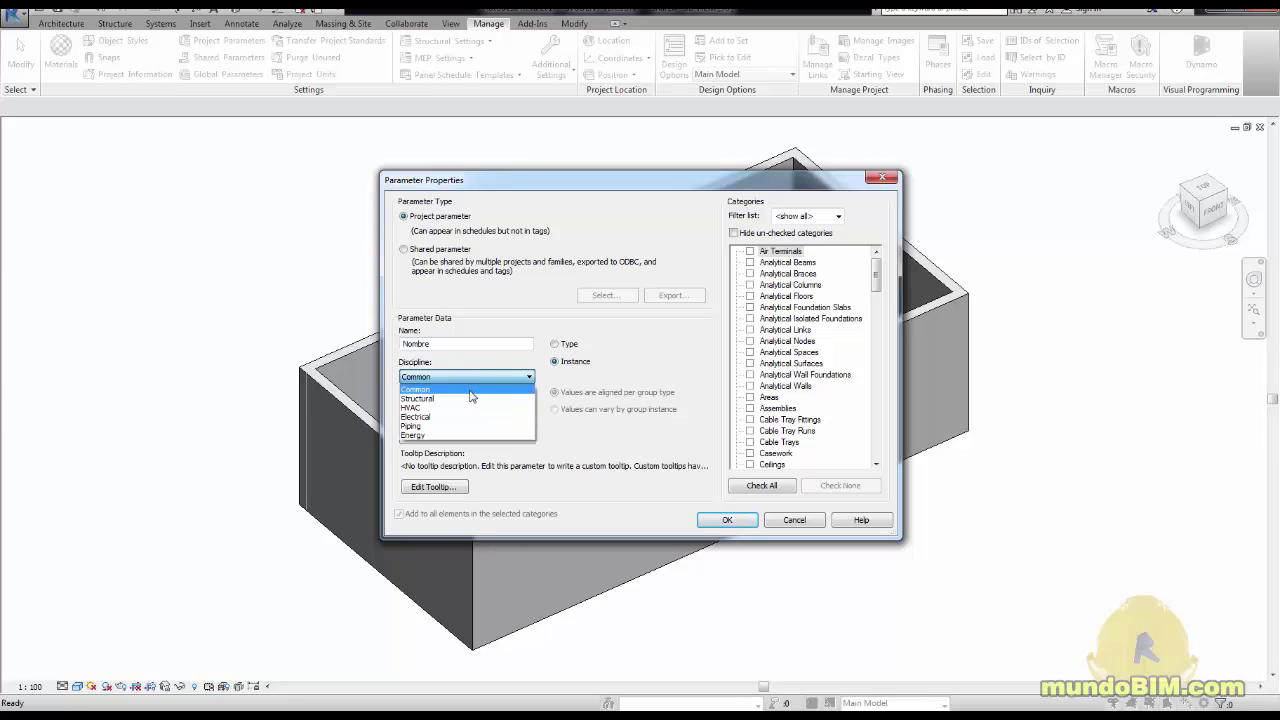
pyautogui.click(471, 390)
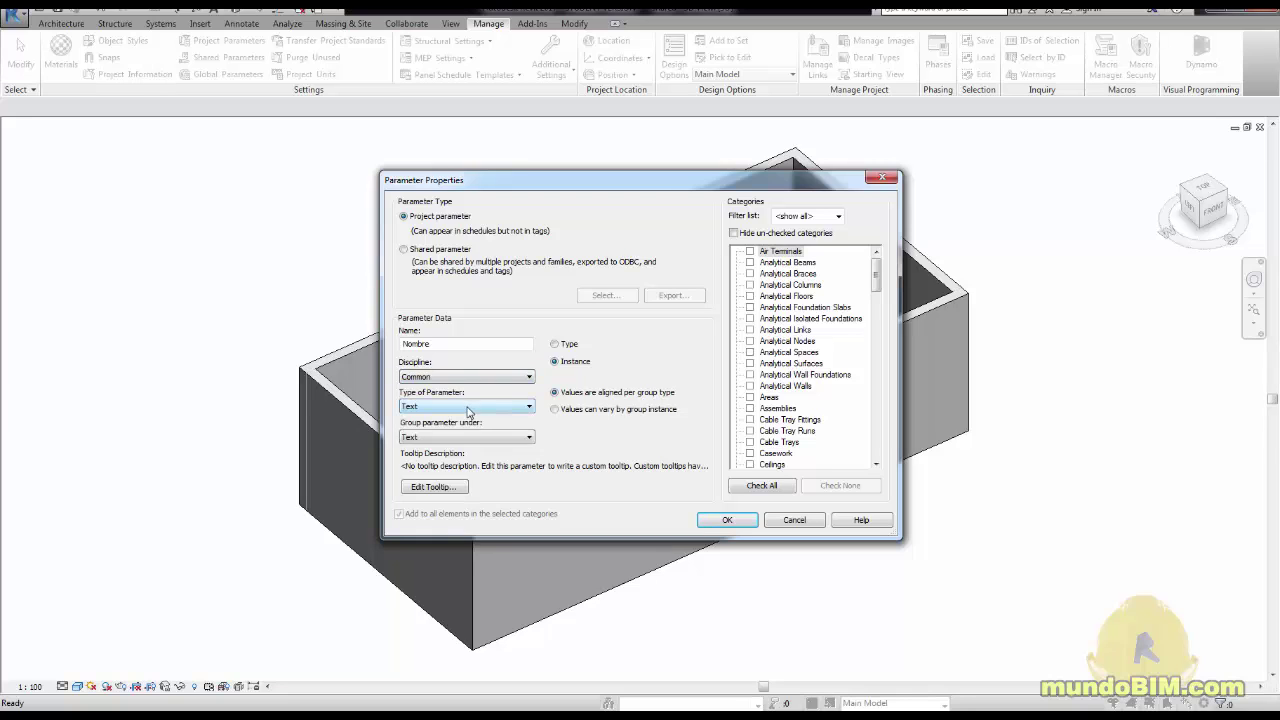
# Set the Nombre parameter's type to Text and group it under General
pyautogui.click(467, 408)
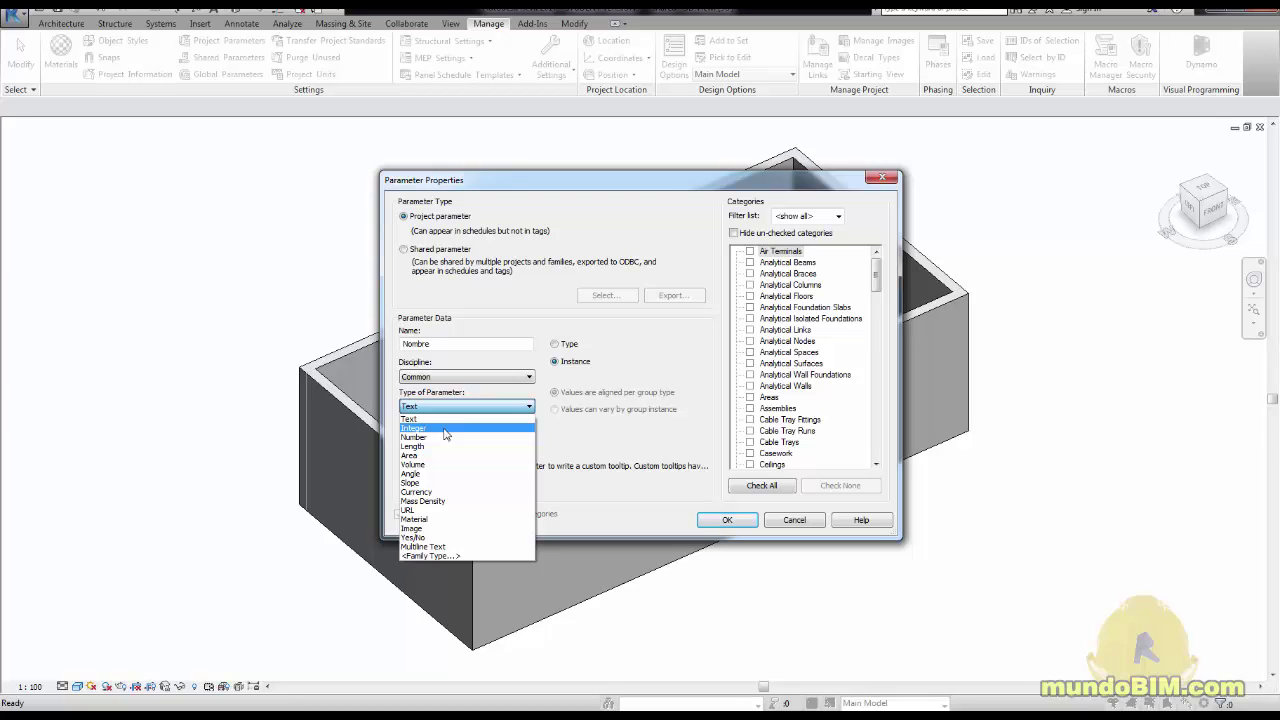
pyautogui.click(627, 358)
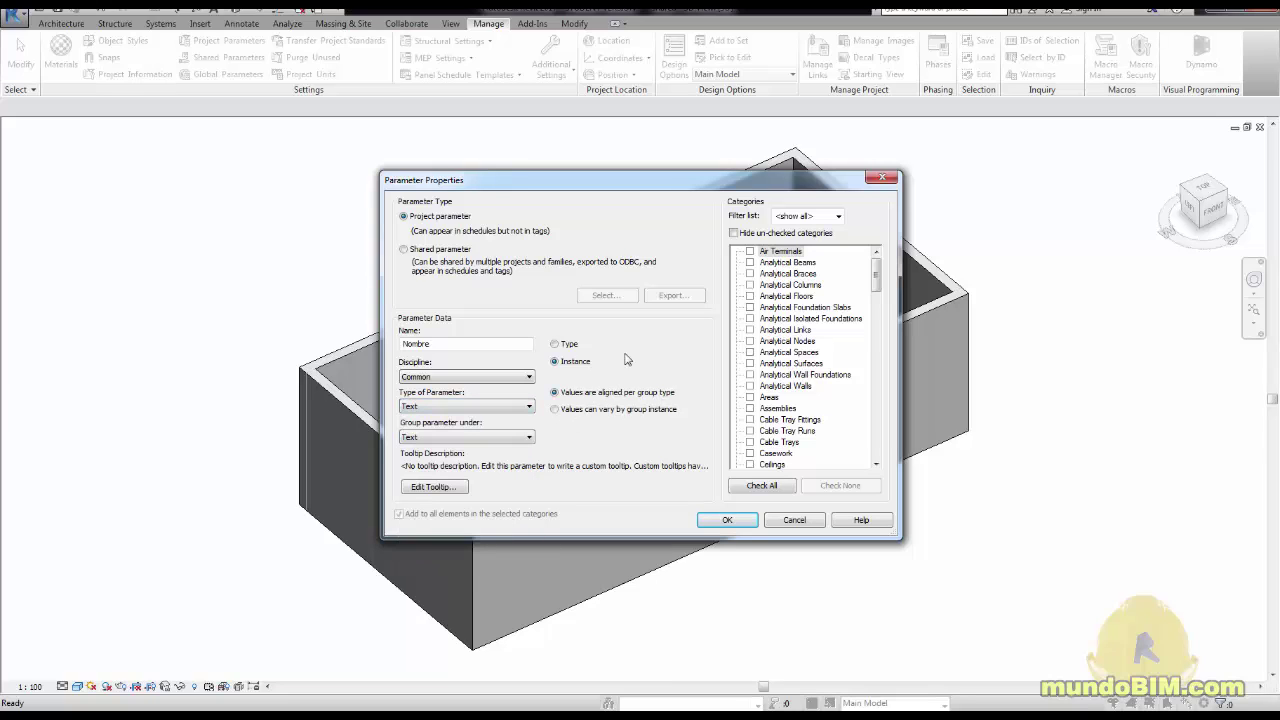
pyautogui.click(466, 406)
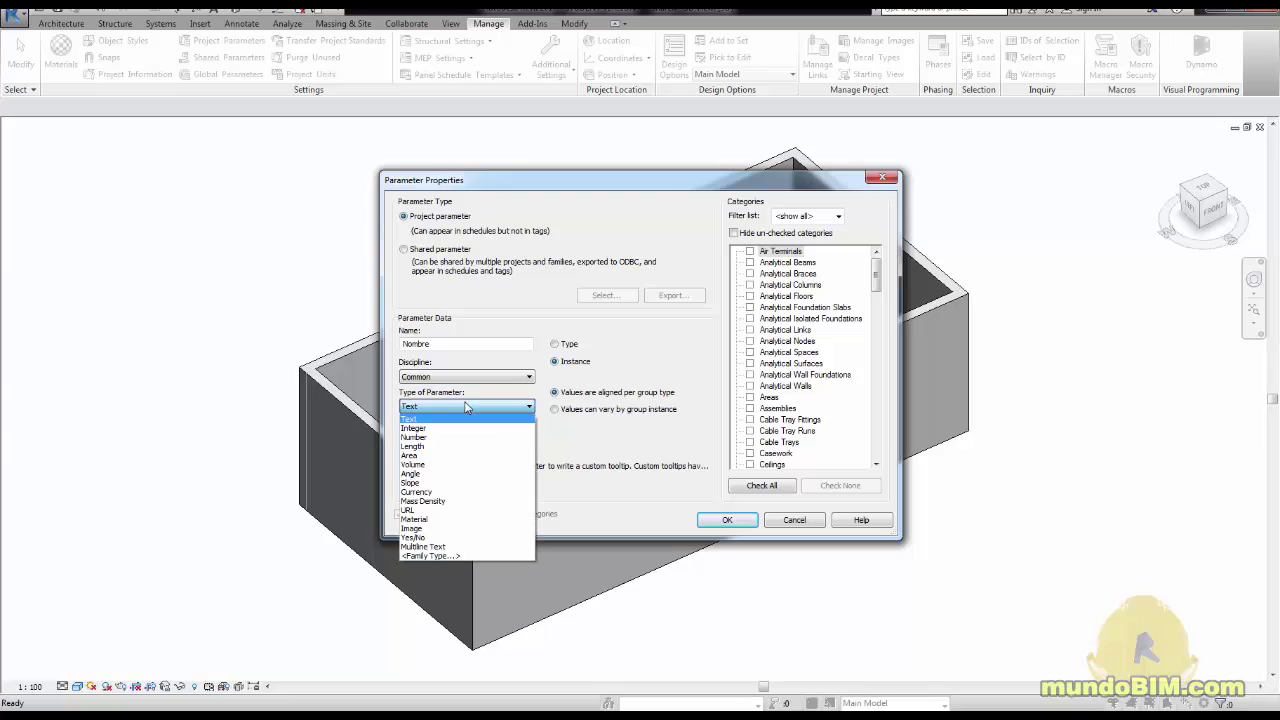
pyautogui.click(443, 419)
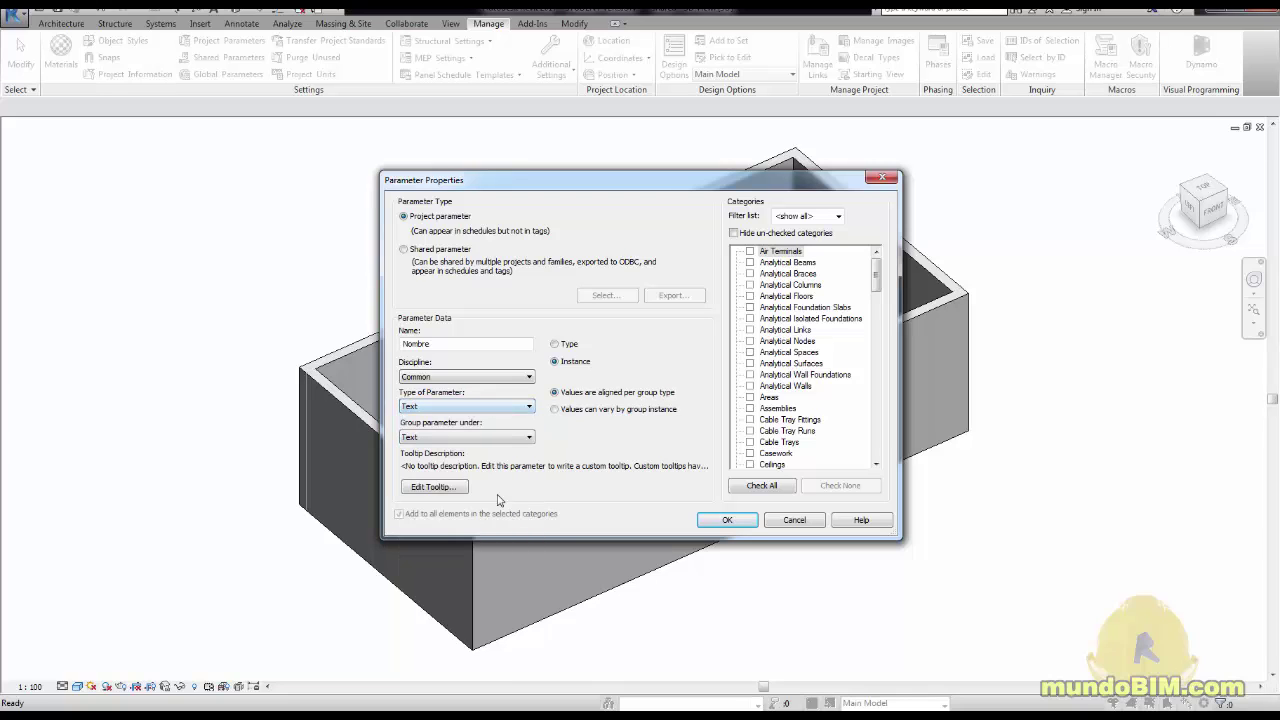
pyautogui.click(518, 438)
pyautogui.scroll(5, 532, 222)
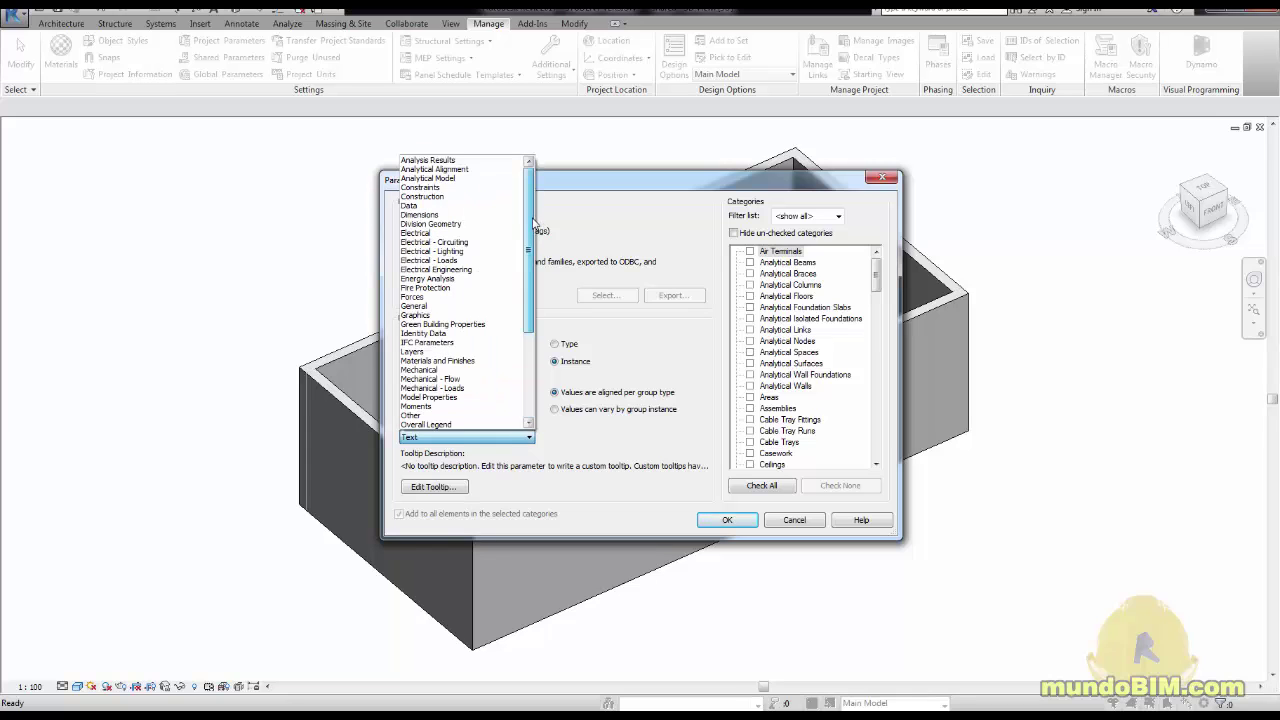
pyautogui.moveTo(533, 280); pyautogui.dragTo(527, 385)
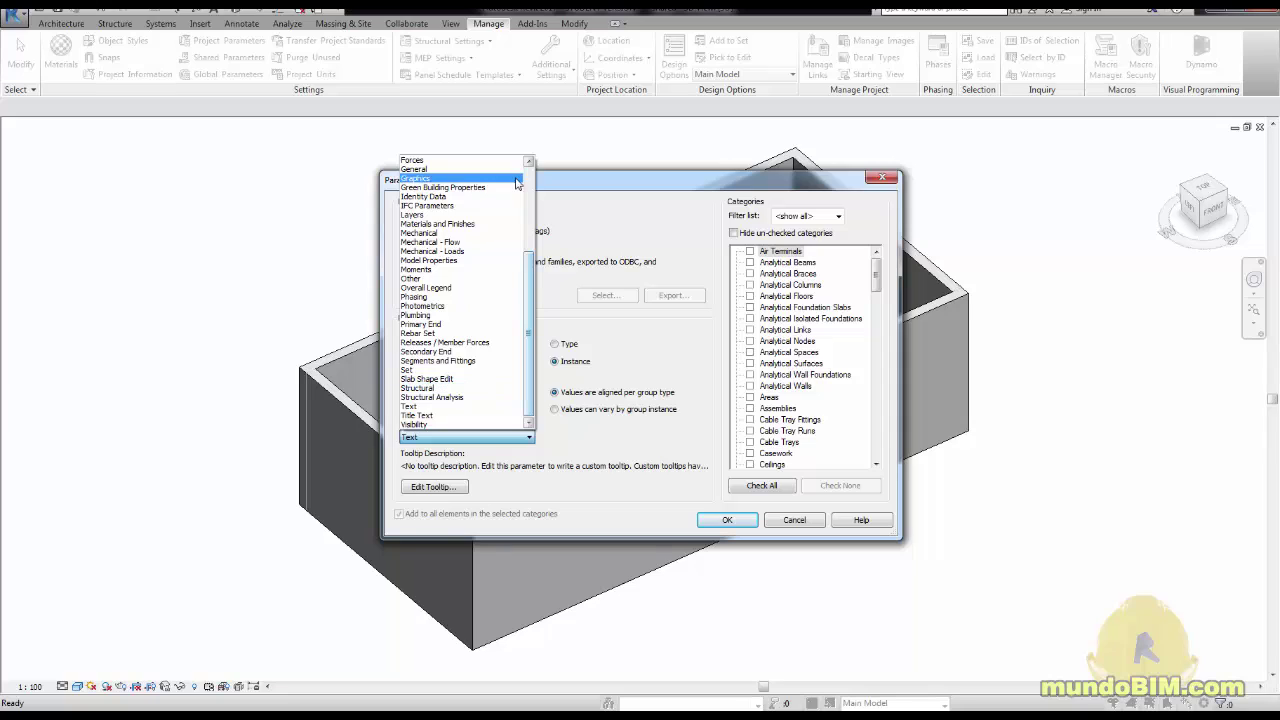
pyautogui.click(443, 170)
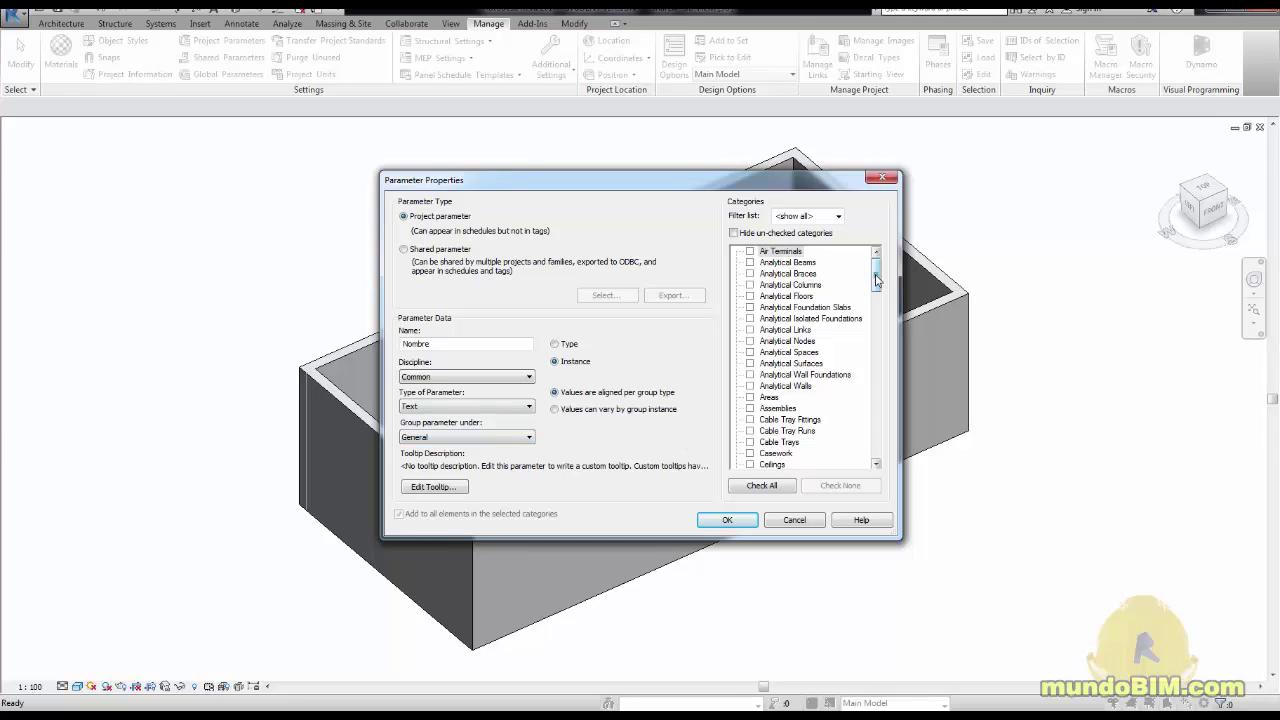
# Assign the Nombre parameter to the Walls and Structural Columns categories and confirm the project parameters
pyautogui.moveTo(877, 283)
pyautogui.mouseDown()
pyautogui.moveTo(877, 450)
pyautogui.moveTo(875, 263)
pyautogui.mouseUp()
pyautogui.moveTo(876, 284); pyautogui.dragTo(877, 457)
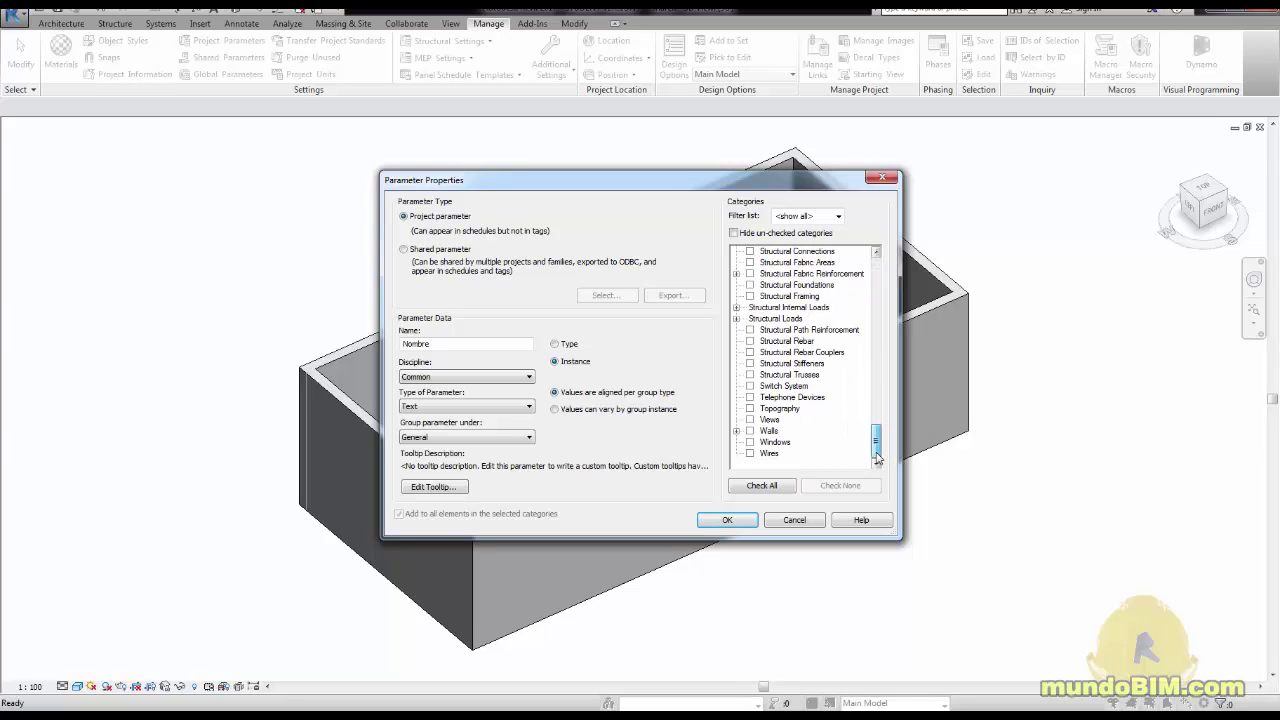
pyautogui.click(750, 433)
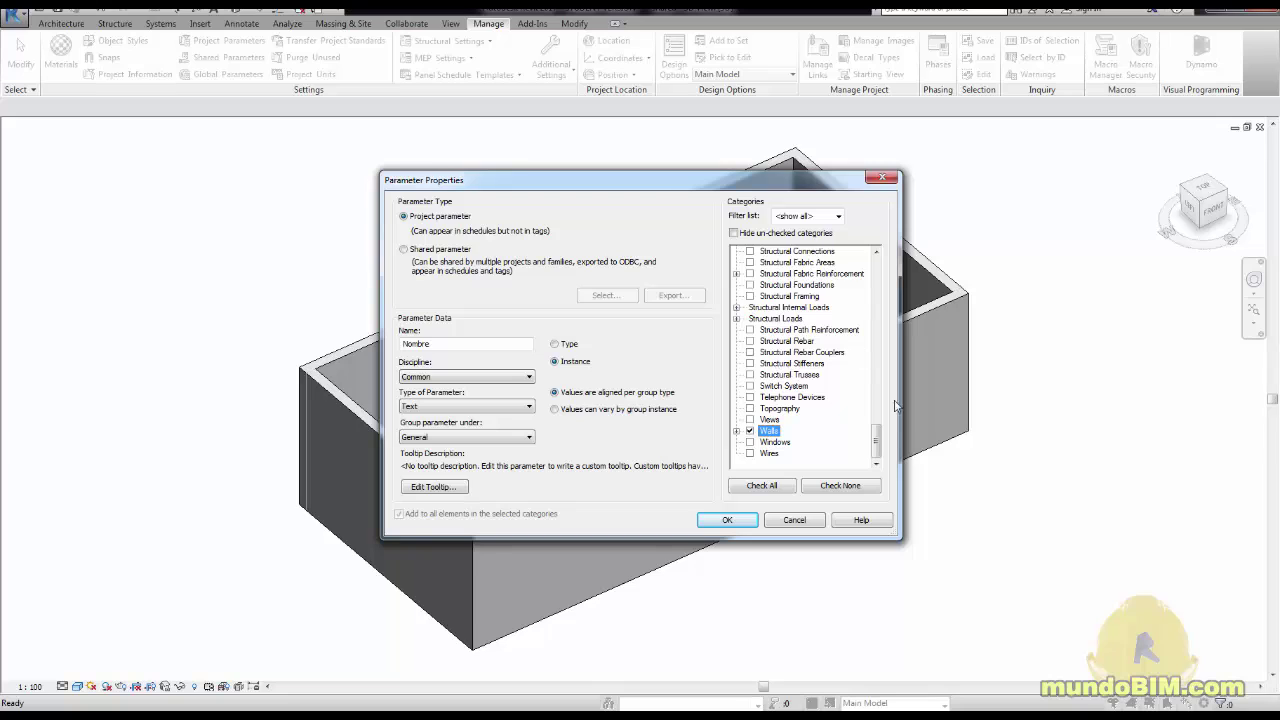
pyautogui.moveTo(880, 438); pyautogui.dragTo(878, 408)
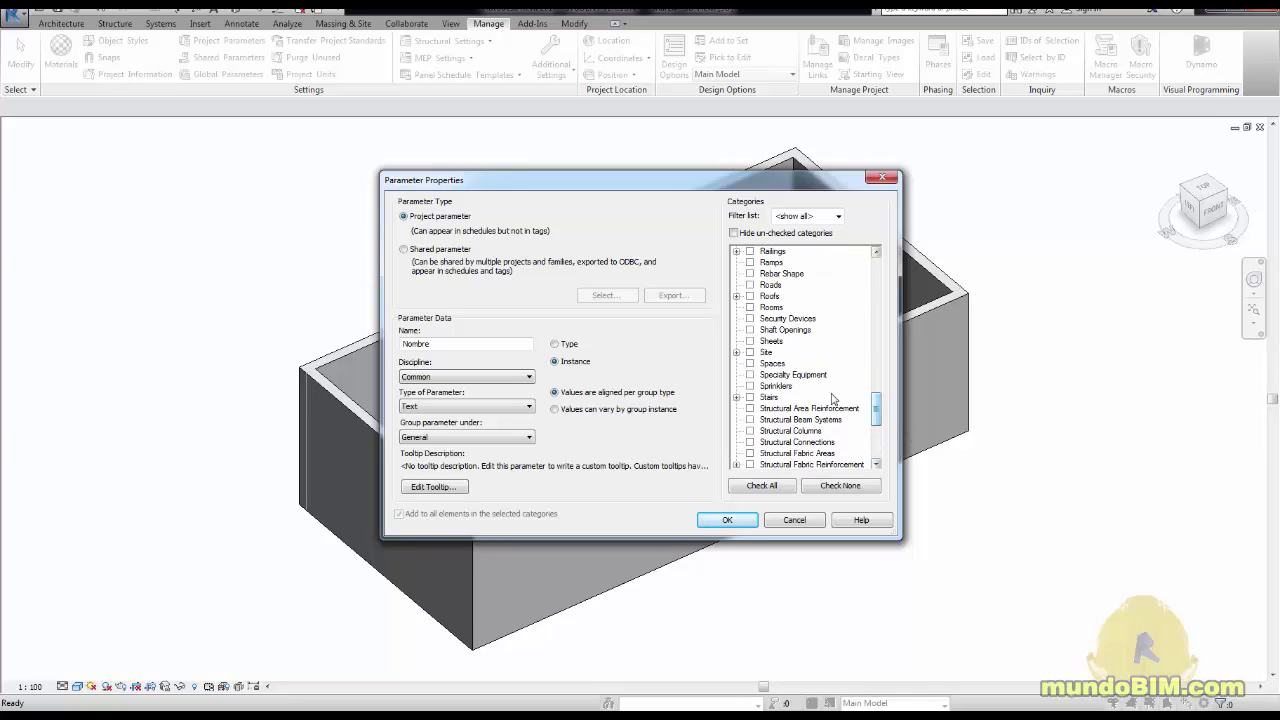
pyautogui.click(751, 432)
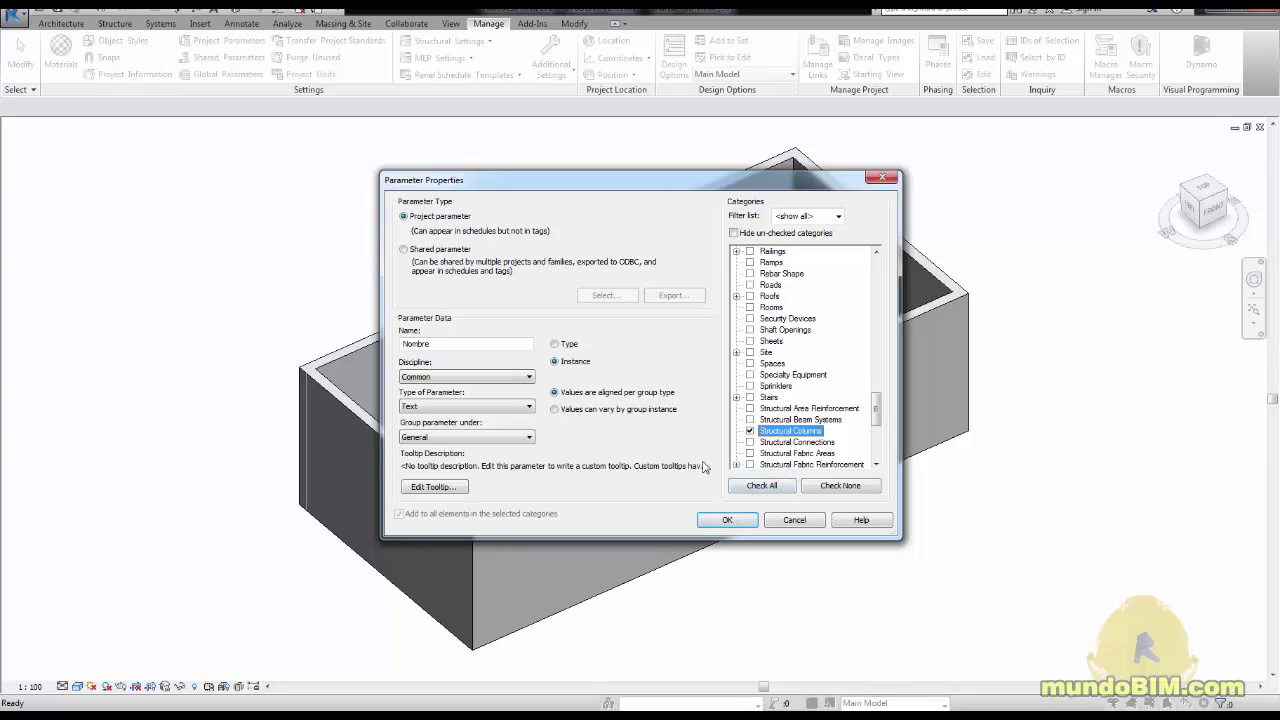
pyautogui.click(726, 520)
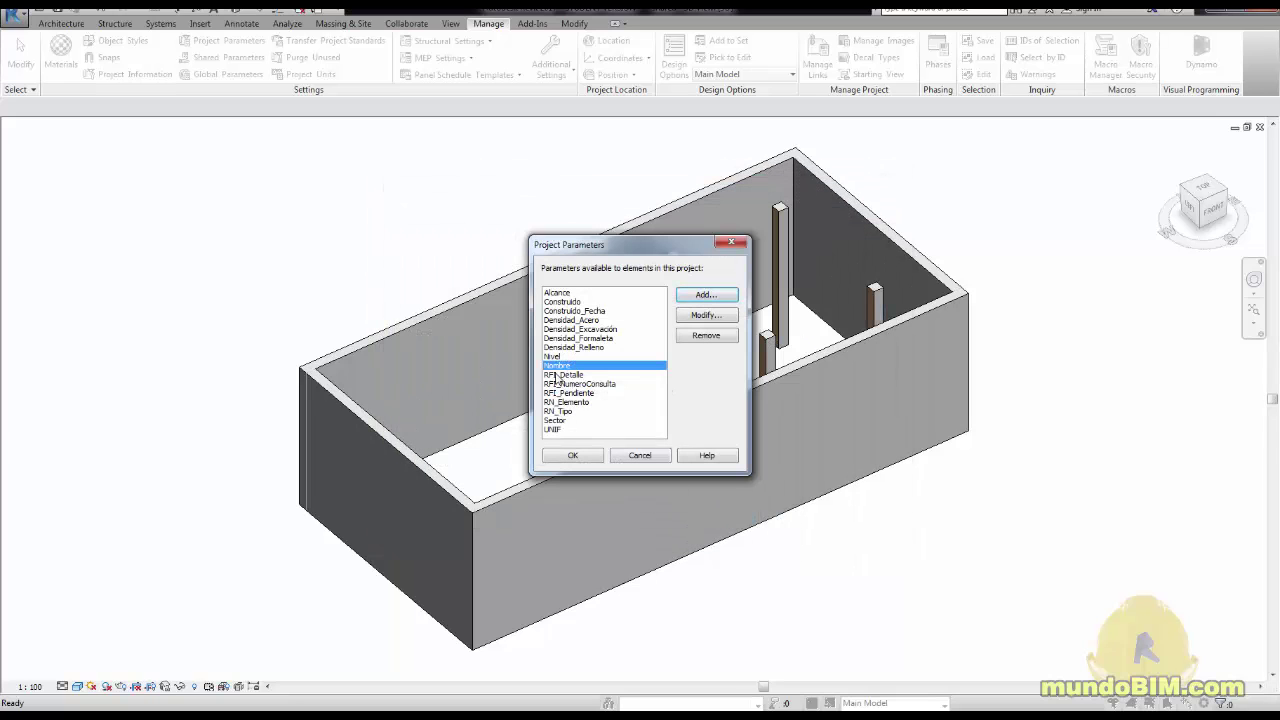
pyautogui.click(588, 458)
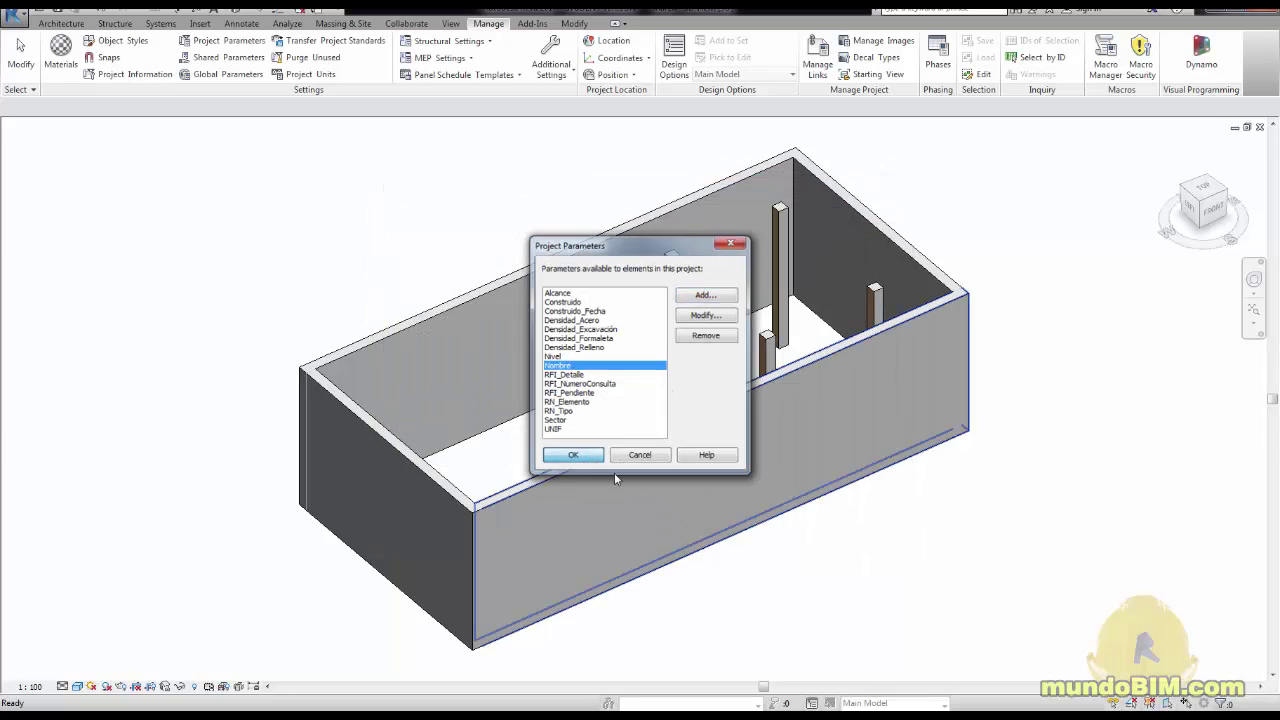
# Set the back wall's Nombre property to Parametro, clear the selection and move the properties palette off the model
pyautogui.click(505, 310)
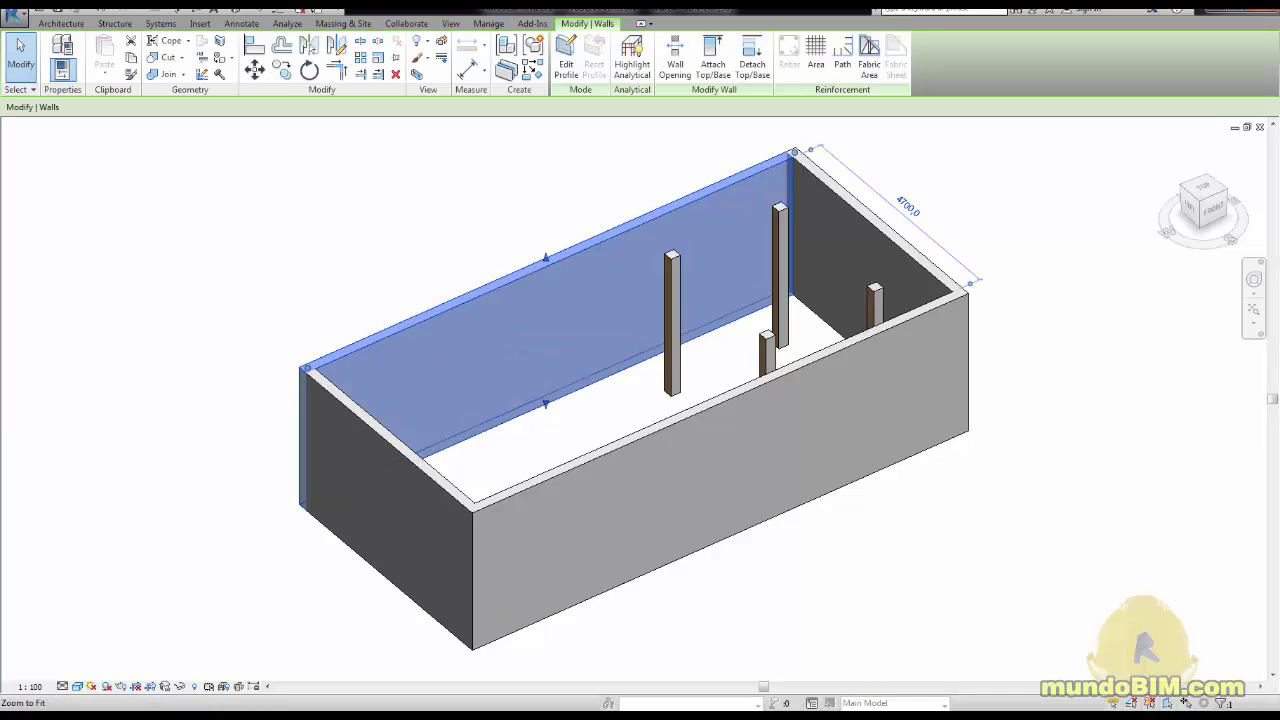
pyautogui.moveTo(1129, 111); pyautogui.dragTo(894, 185)
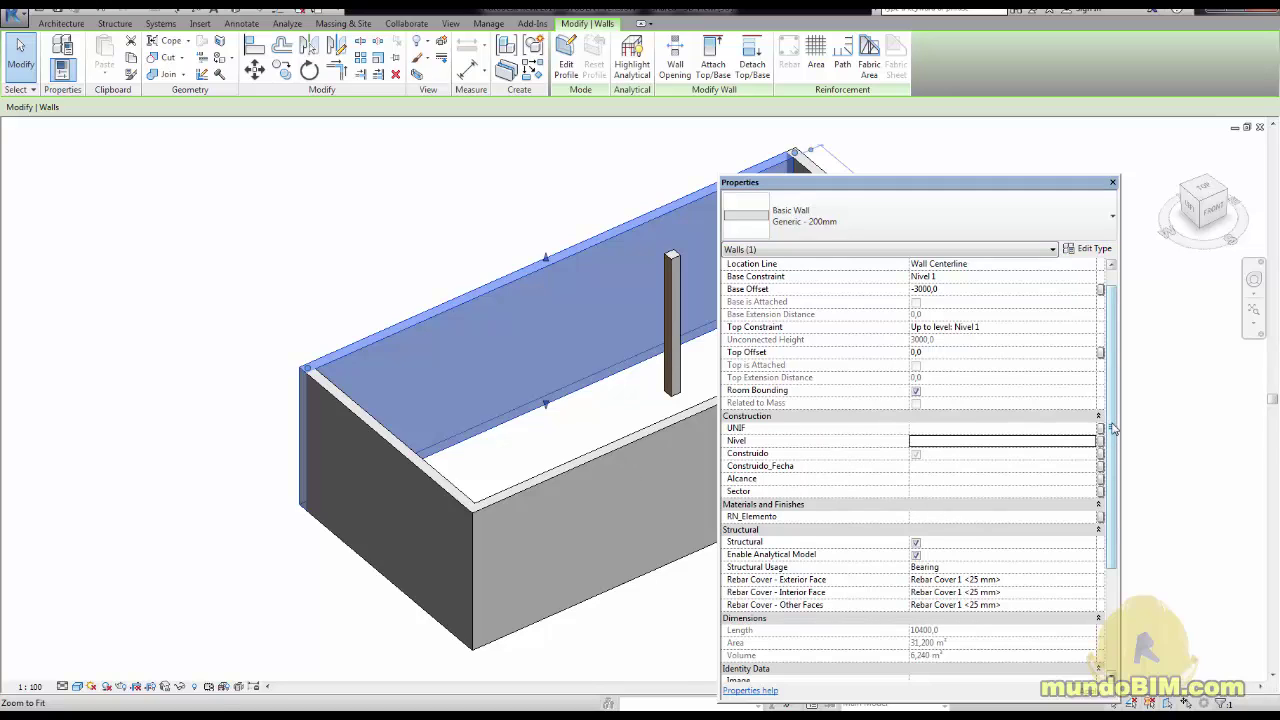
pyautogui.scroll(-5, 1113, 428)
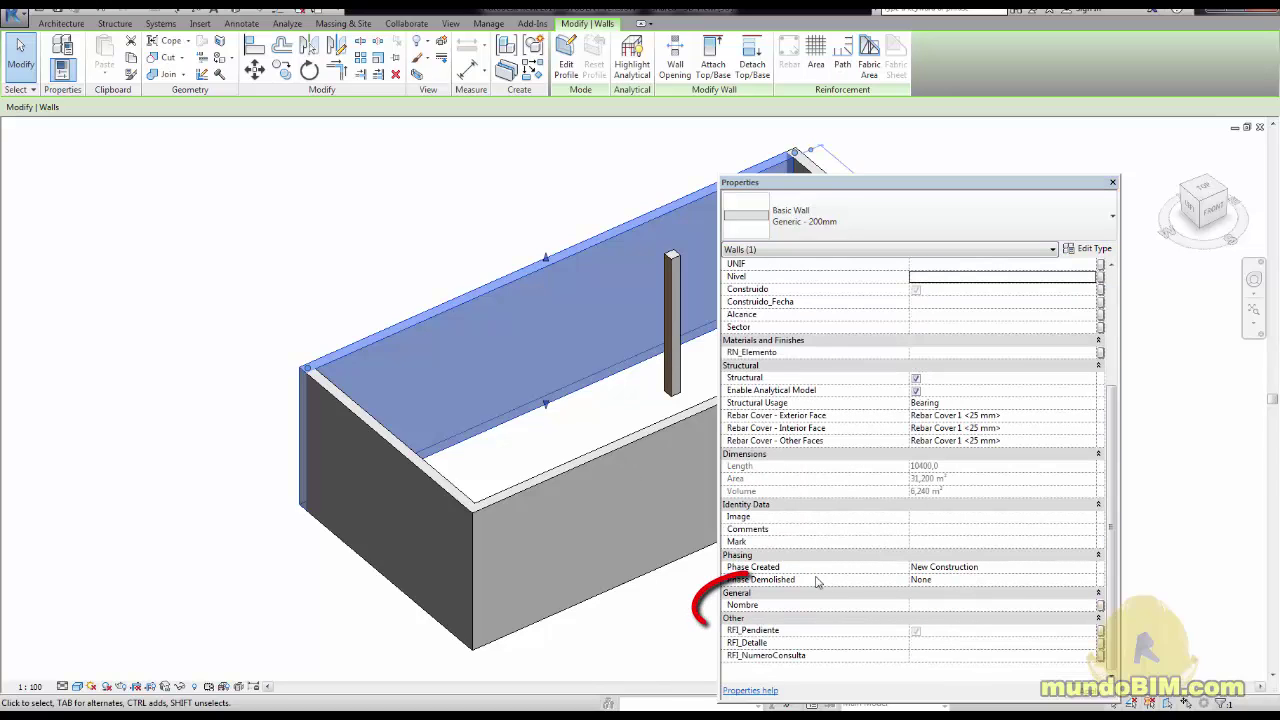
pyautogui.click(951, 606)
pyautogui.write('Parametro')
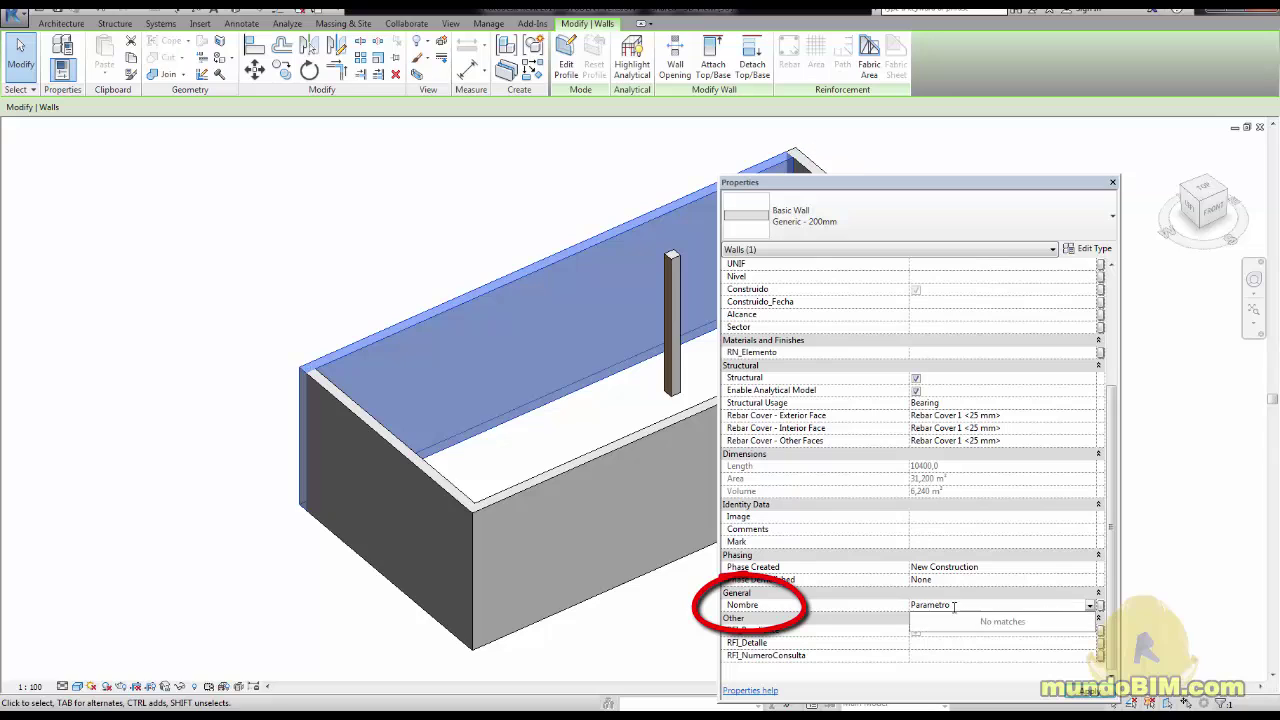
pyautogui.press('Return')
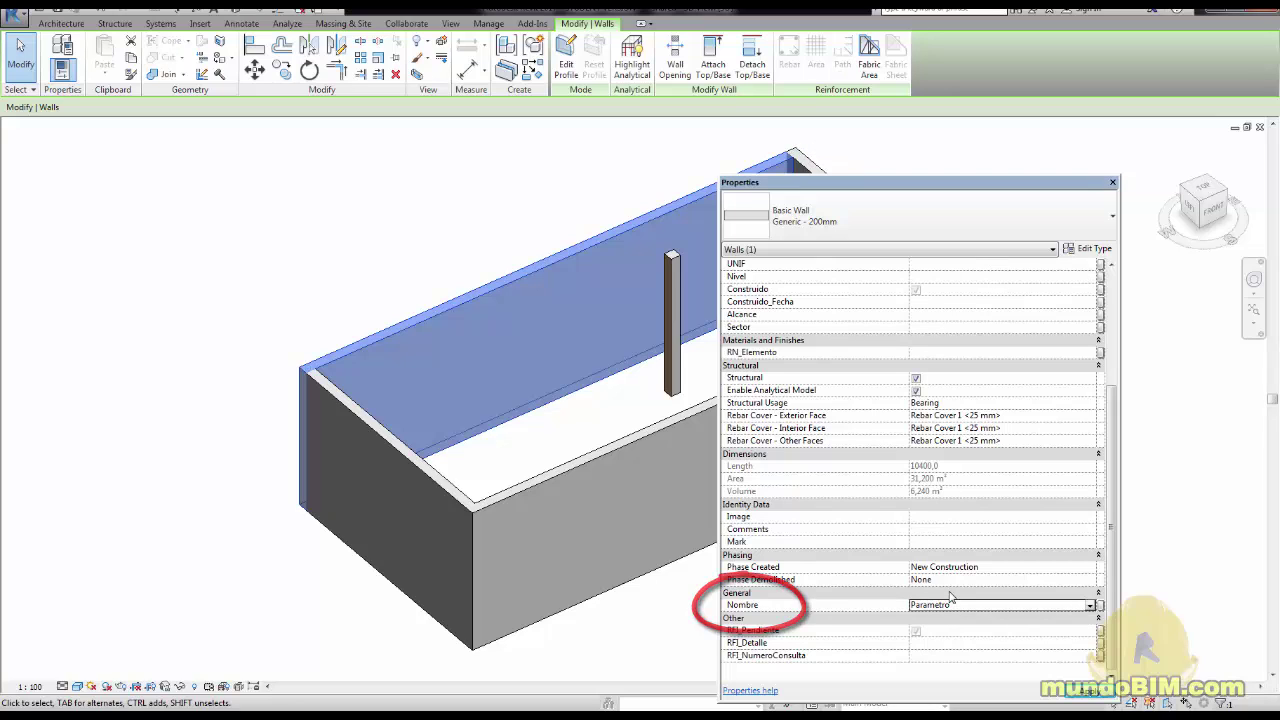
pyautogui.click(953, 152)
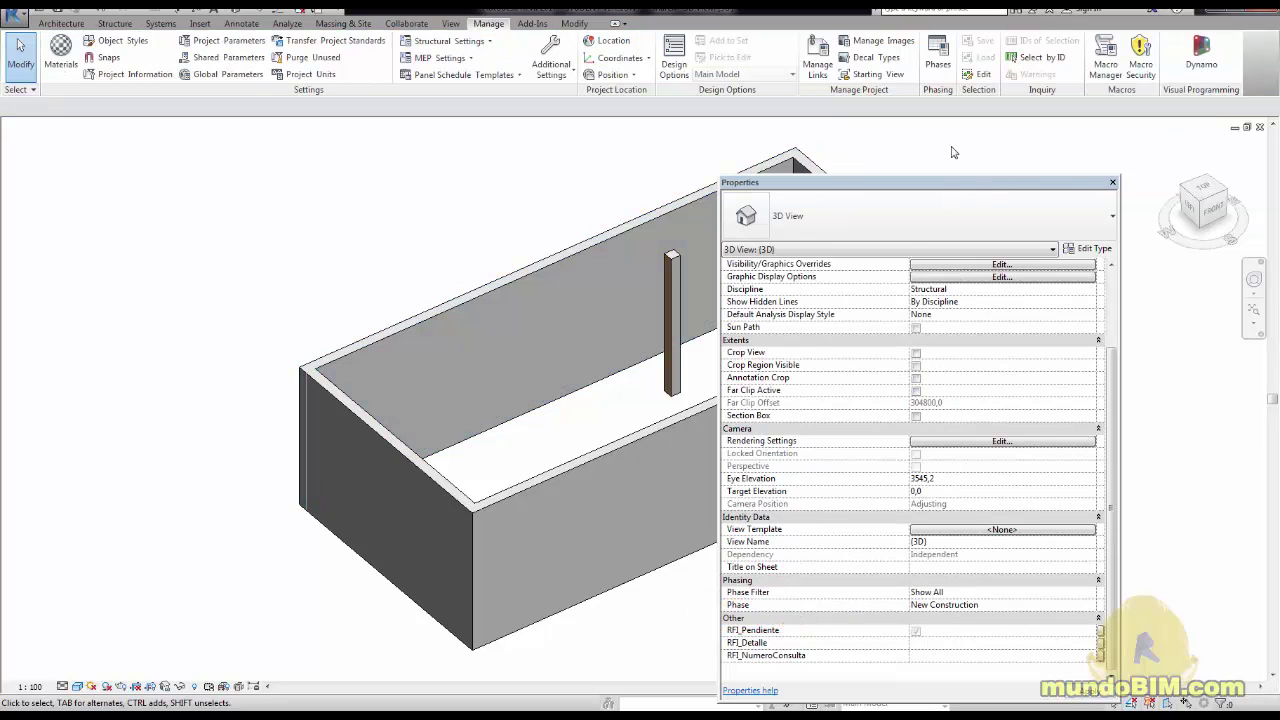
pyautogui.moveTo(912, 184); pyautogui.dragTo(940, 715)
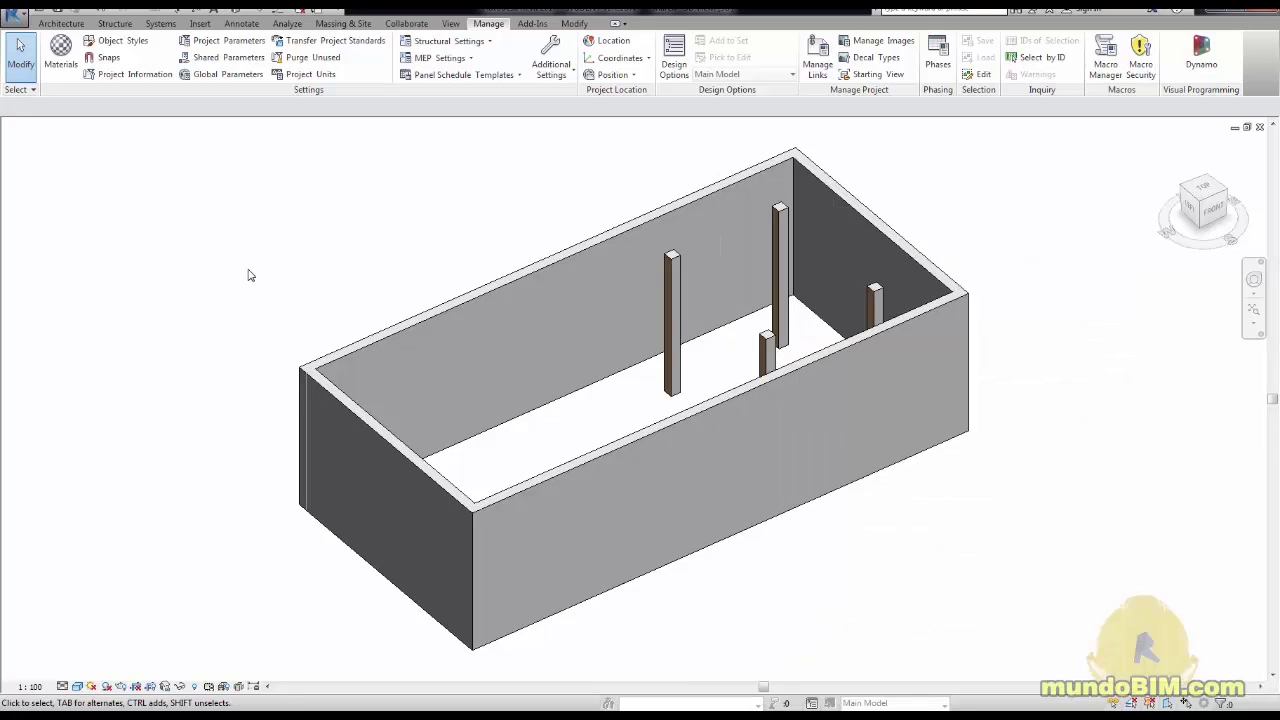
# Review the Generales group in the shared parameter file and the project parameters list, closing both without changes
pyautogui.scroll(-2, 217, 230)
pyautogui.moveTo(216, 218); pyautogui.dragTo(255, 294, button='middle')
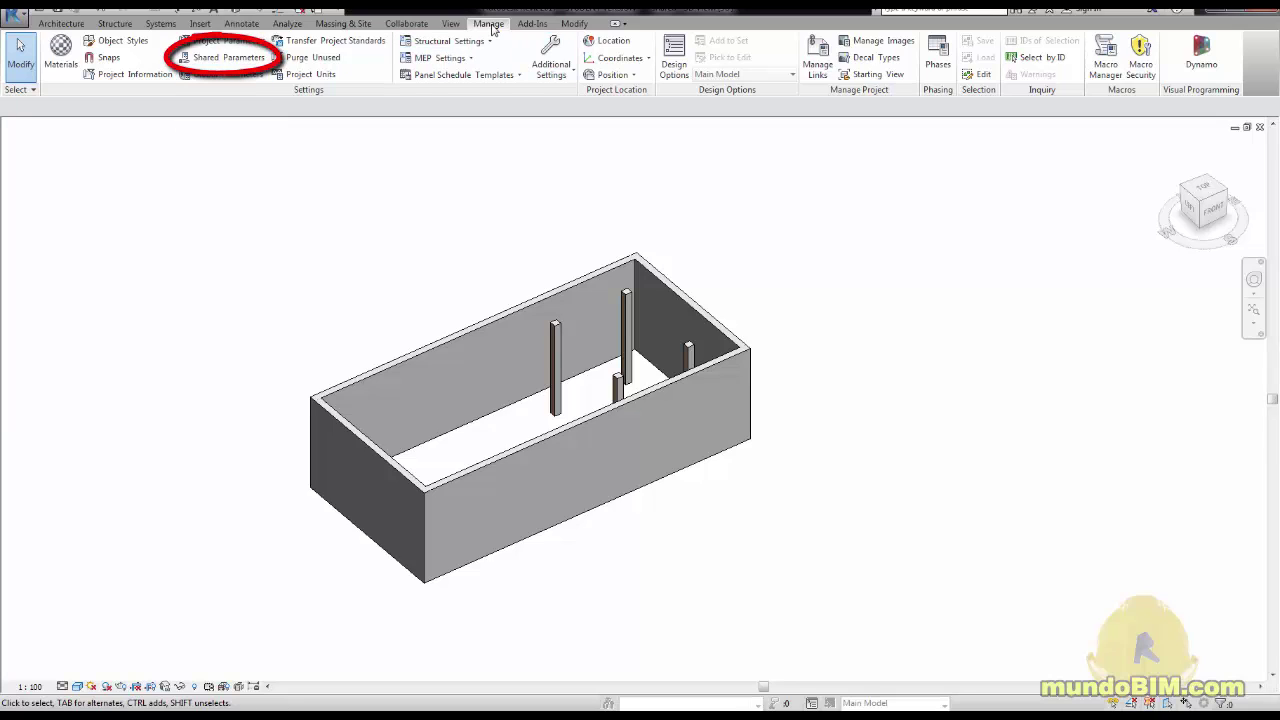
pyautogui.click(215, 60)
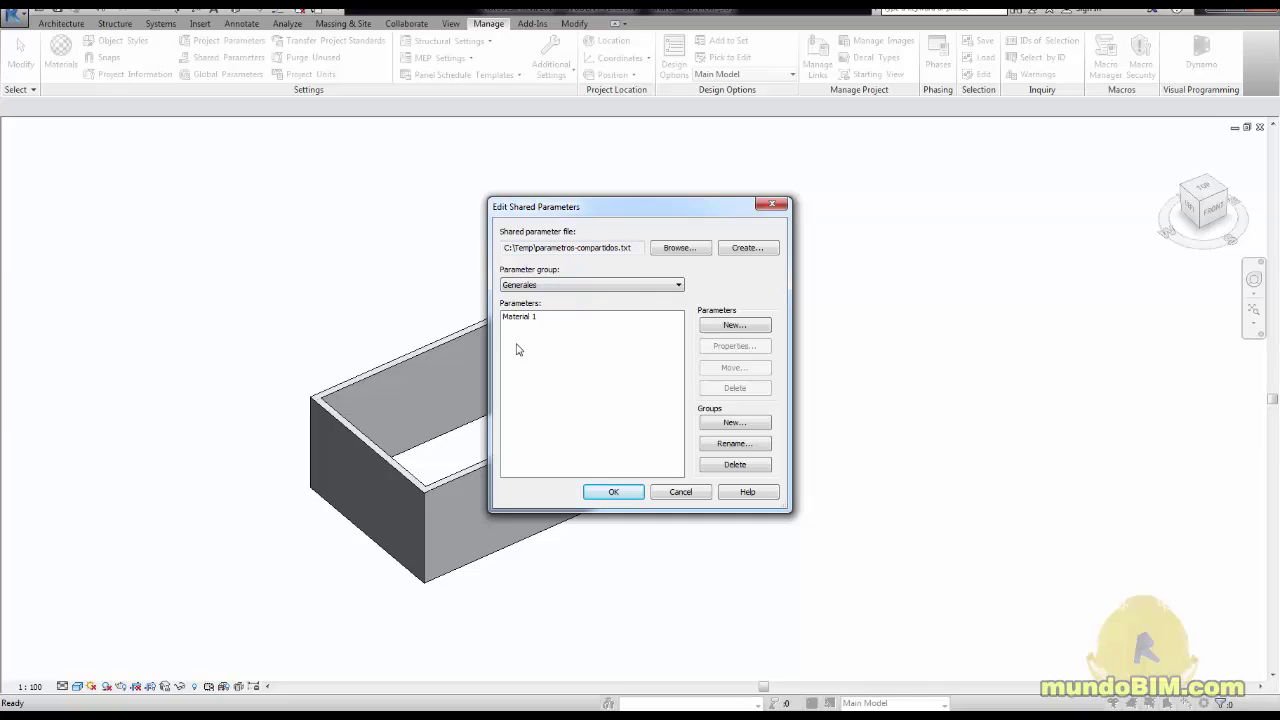
pyautogui.click(680, 492)
pyautogui.click(226, 41)
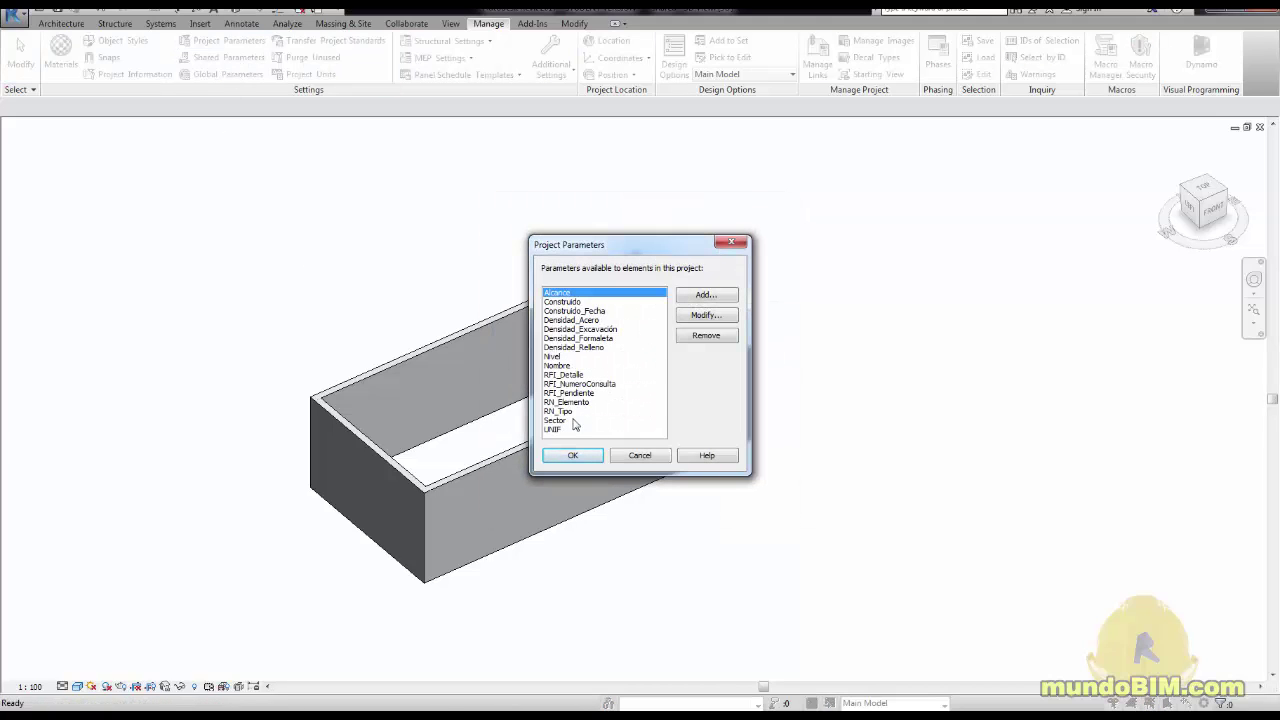
pyautogui.click(639, 456)
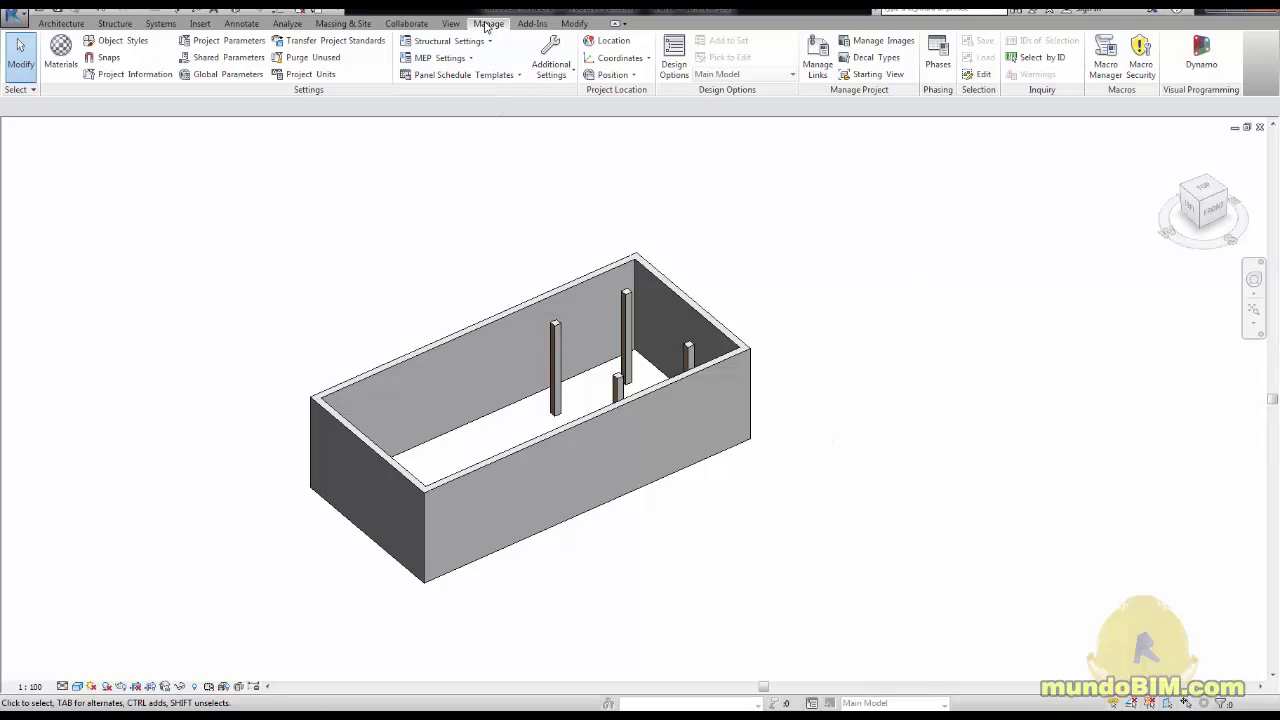
# Create a new shared parameter file named parametros-compartidos2.txt in the Temp folder
pyautogui.click(217, 62)
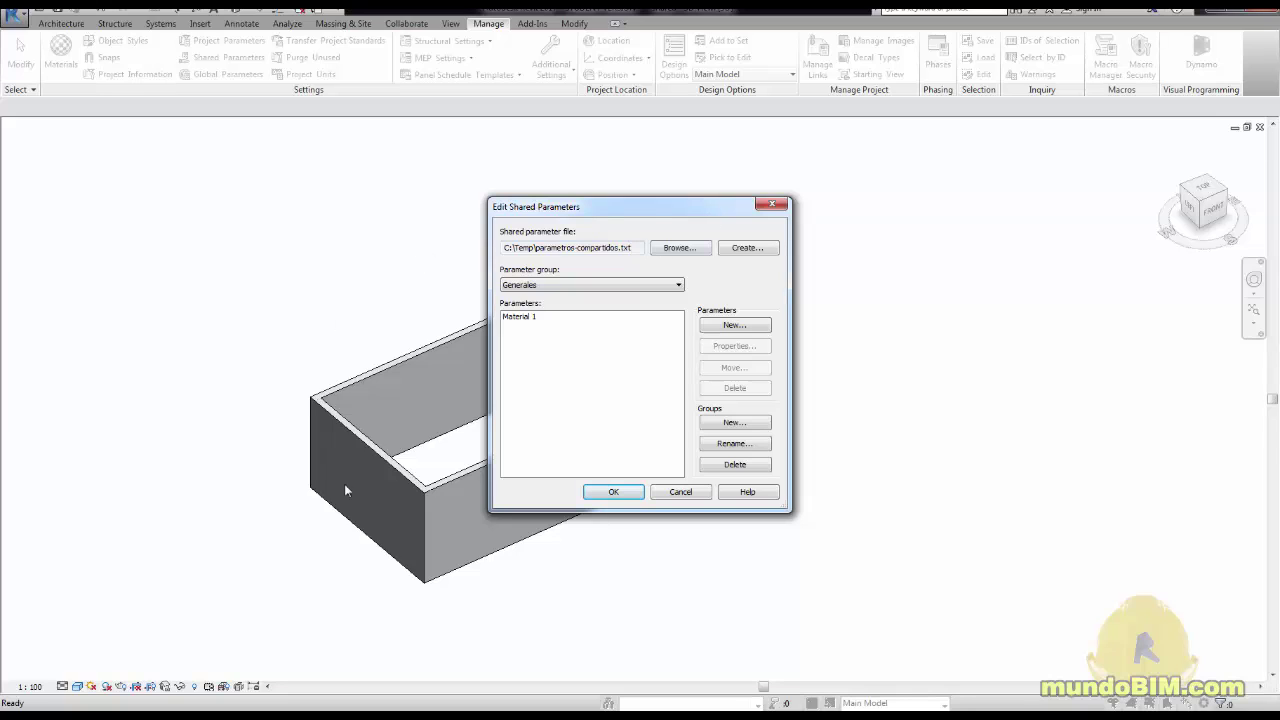
pyautogui.click(752, 250)
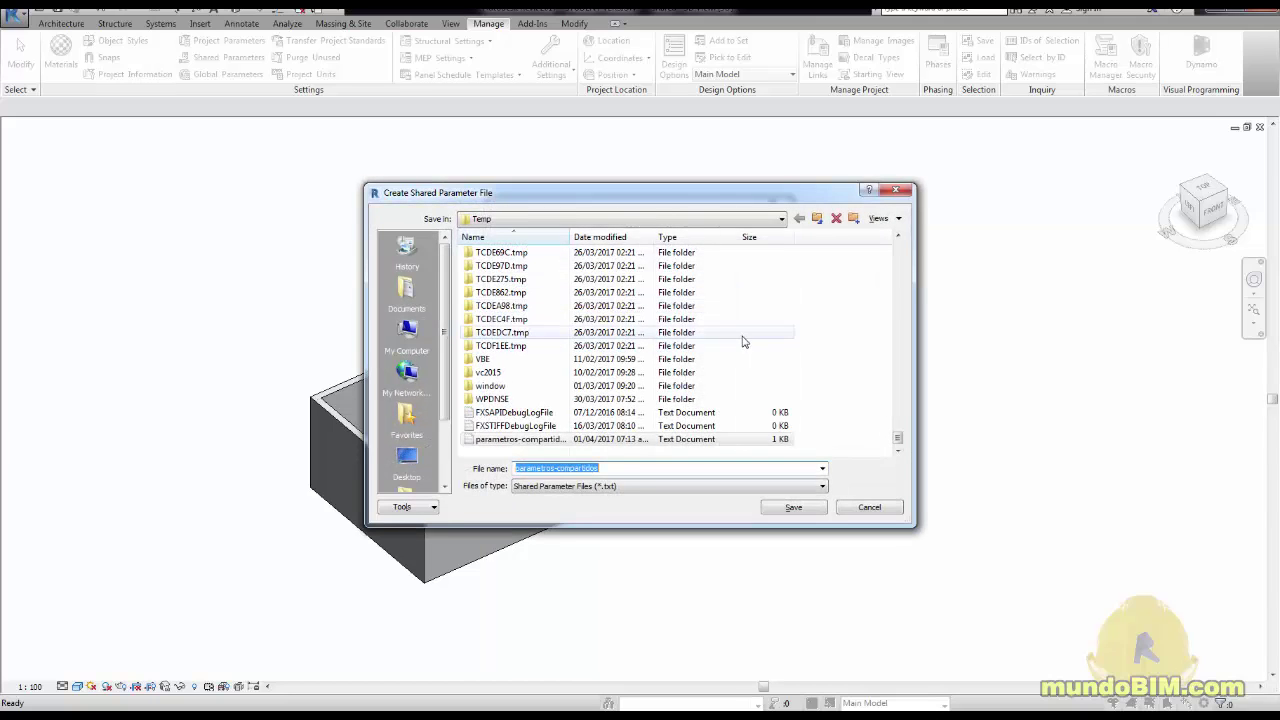
pyautogui.write('parametros-compartidos2.txt')
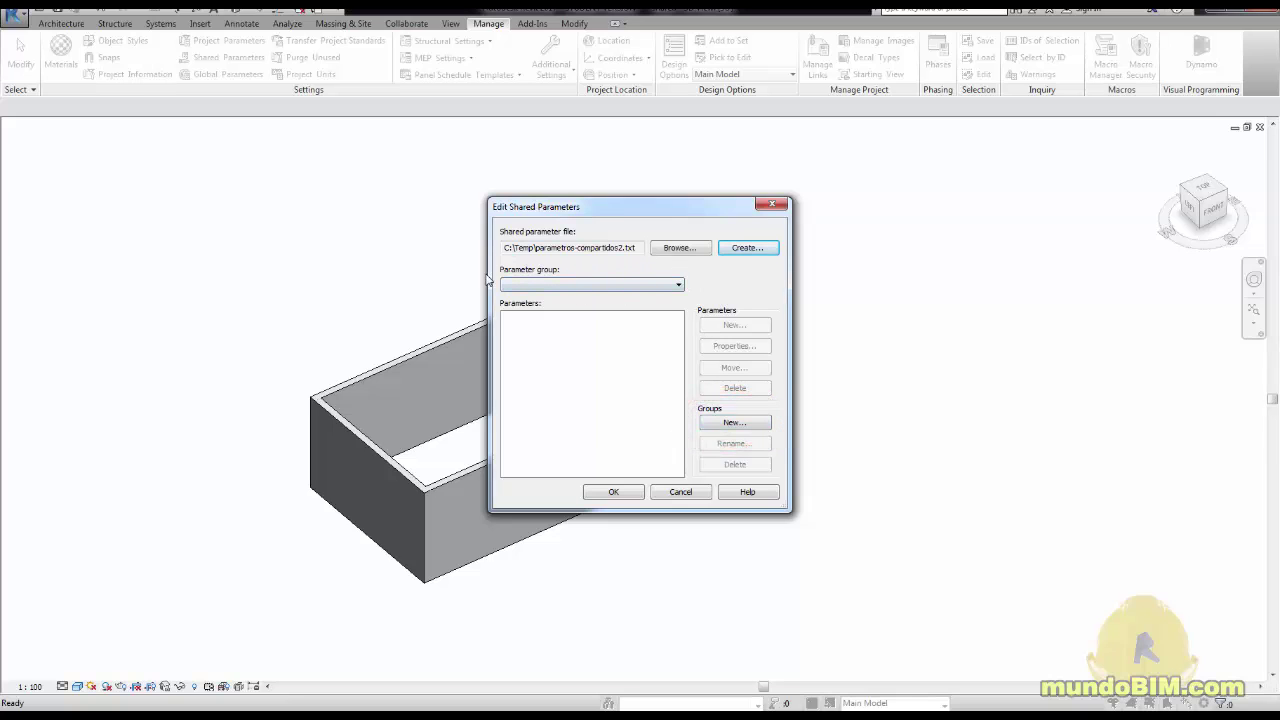
# Add a parameter group named Informacion de materiales to the new shared parameter file
pyautogui.click(735, 423)
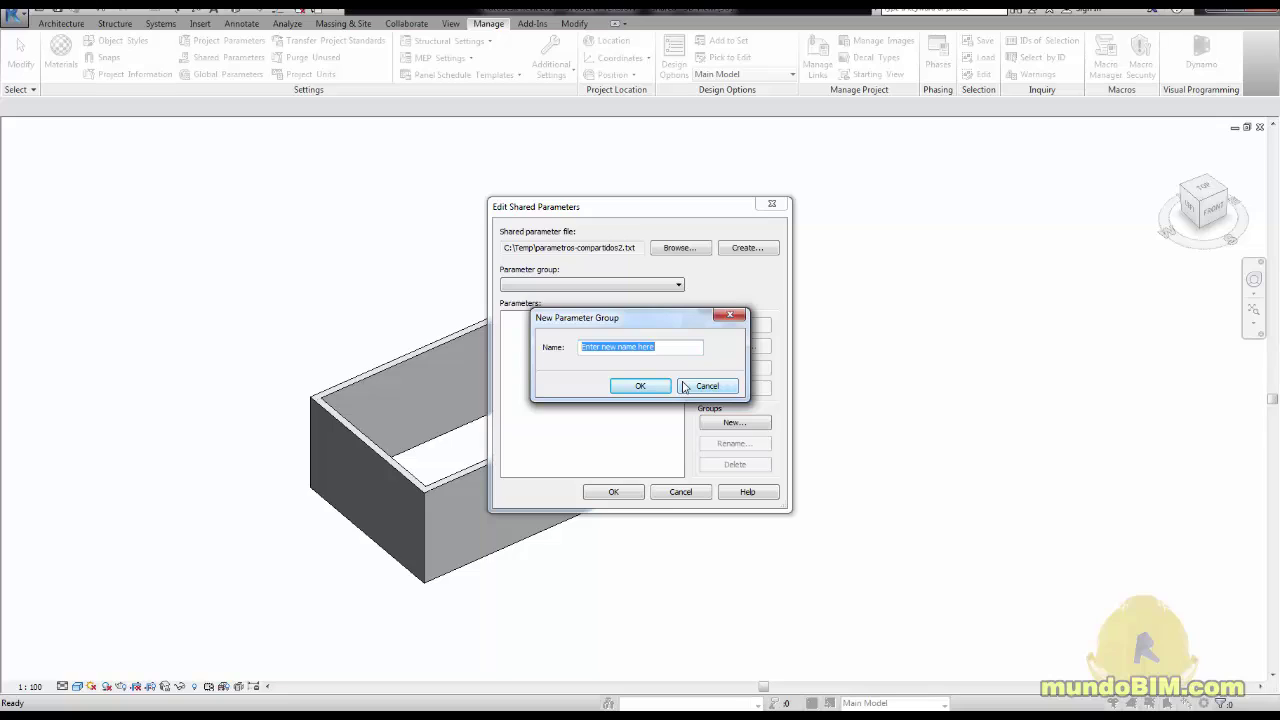
pyautogui.write('Informacion de materiales')
pyautogui.press('Return')
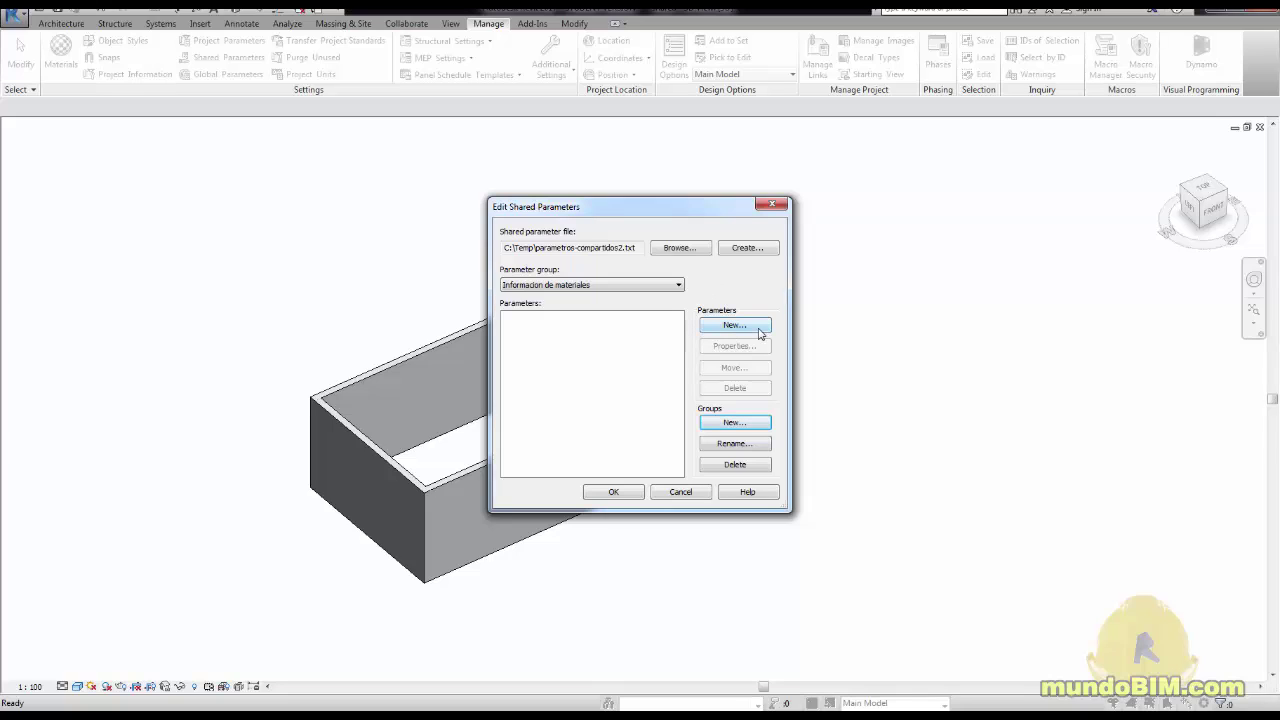
# Create a shared parameter named Material 1 of type Text in the Informacion de materiales group
pyautogui.click(735, 326)
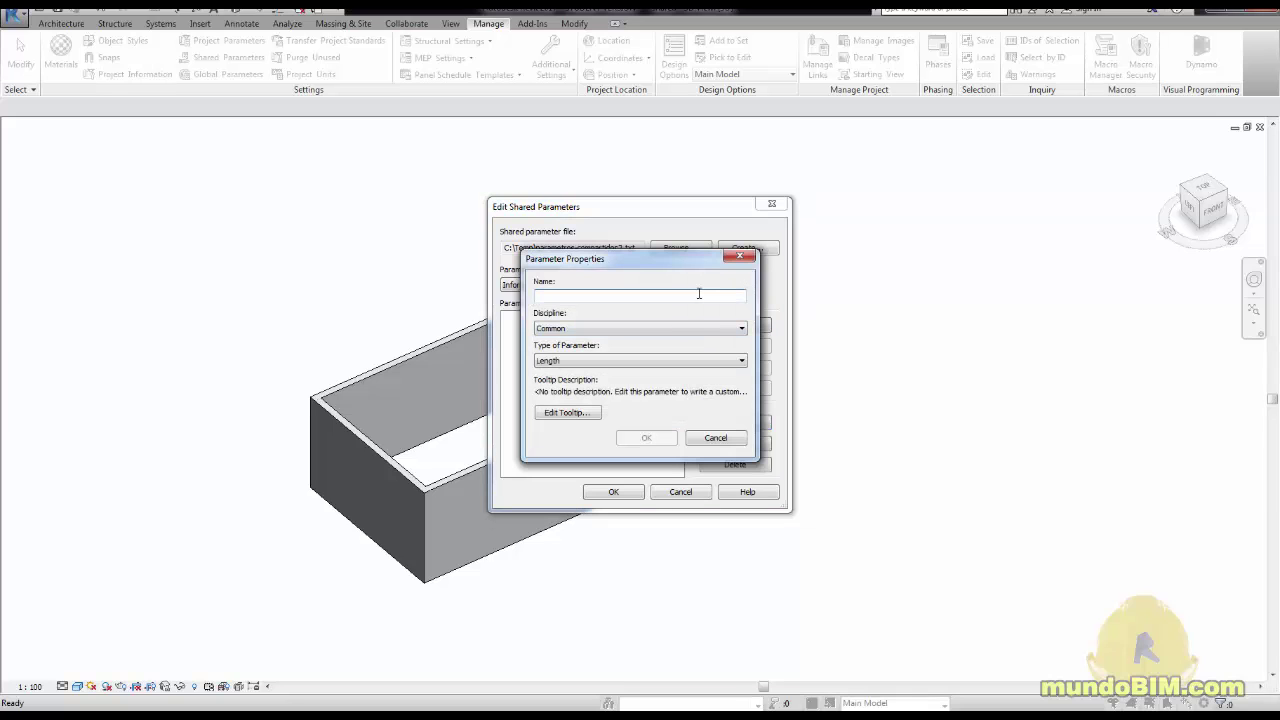
pyautogui.write('Material 1')
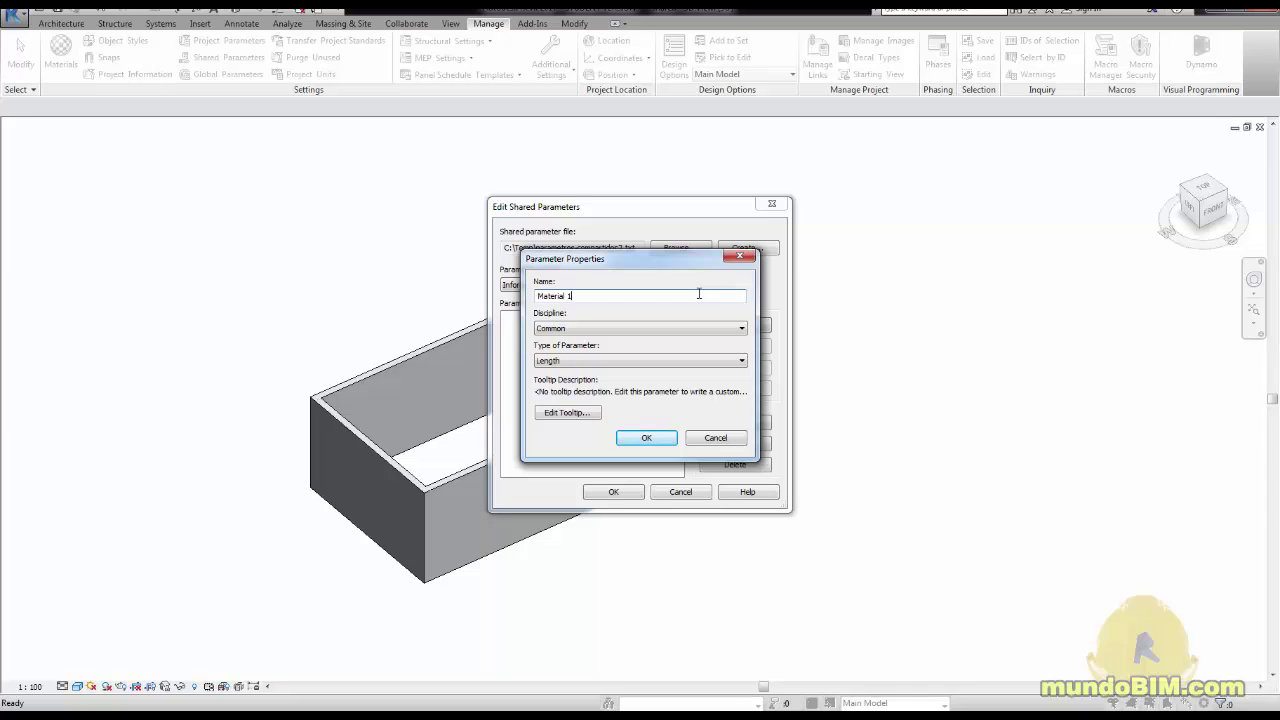
pyautogui.click(590, 328)
pyautogui.click(590, 328)
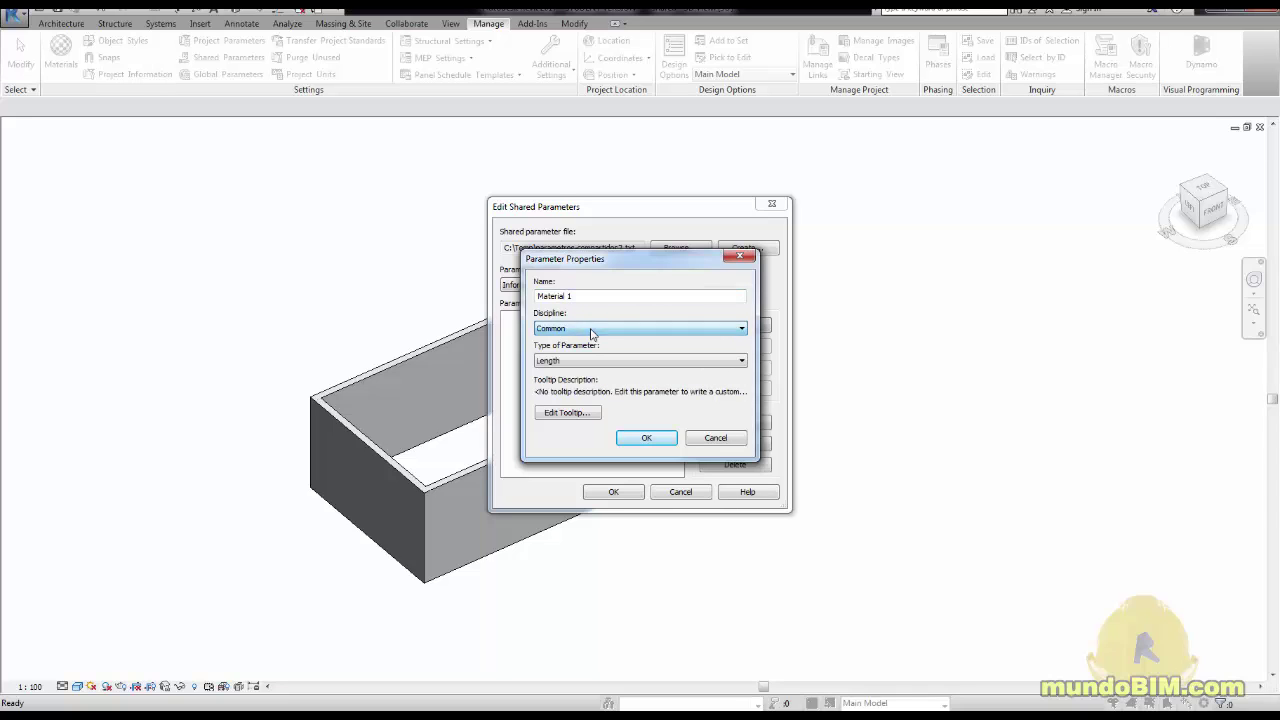
pyautogui.click(588, 362)
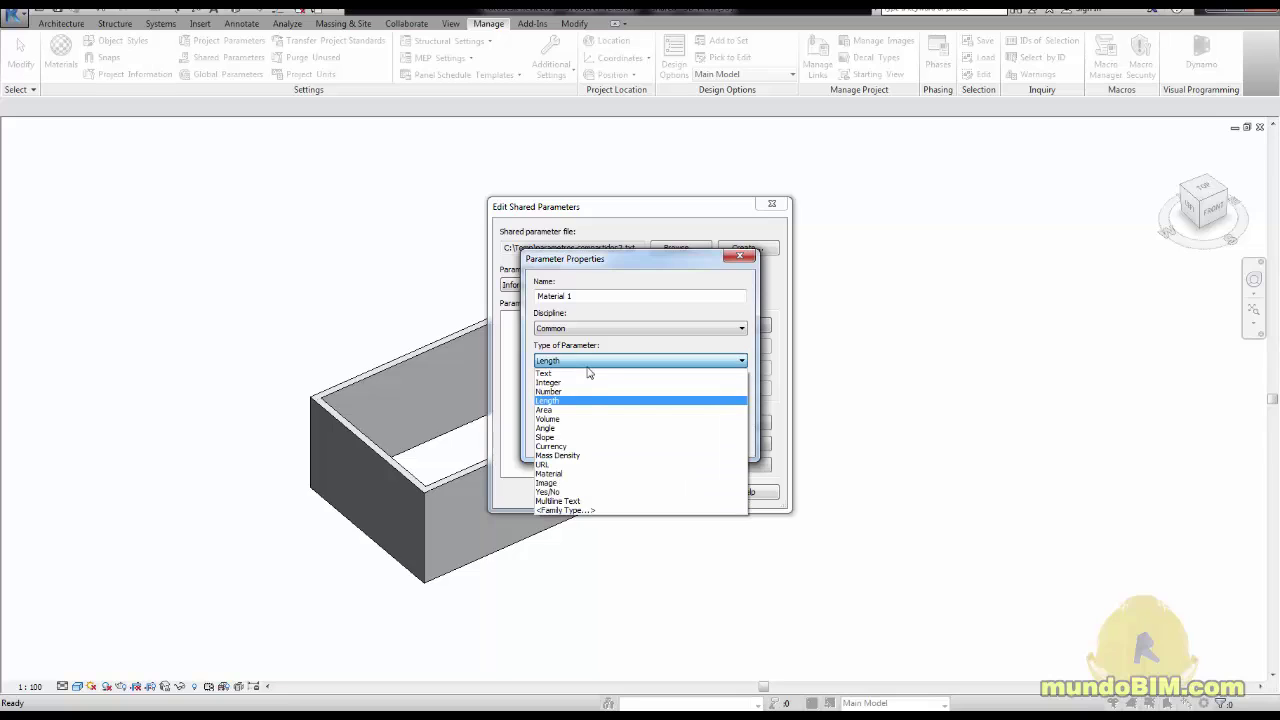
pyautogui.click(586, 374)
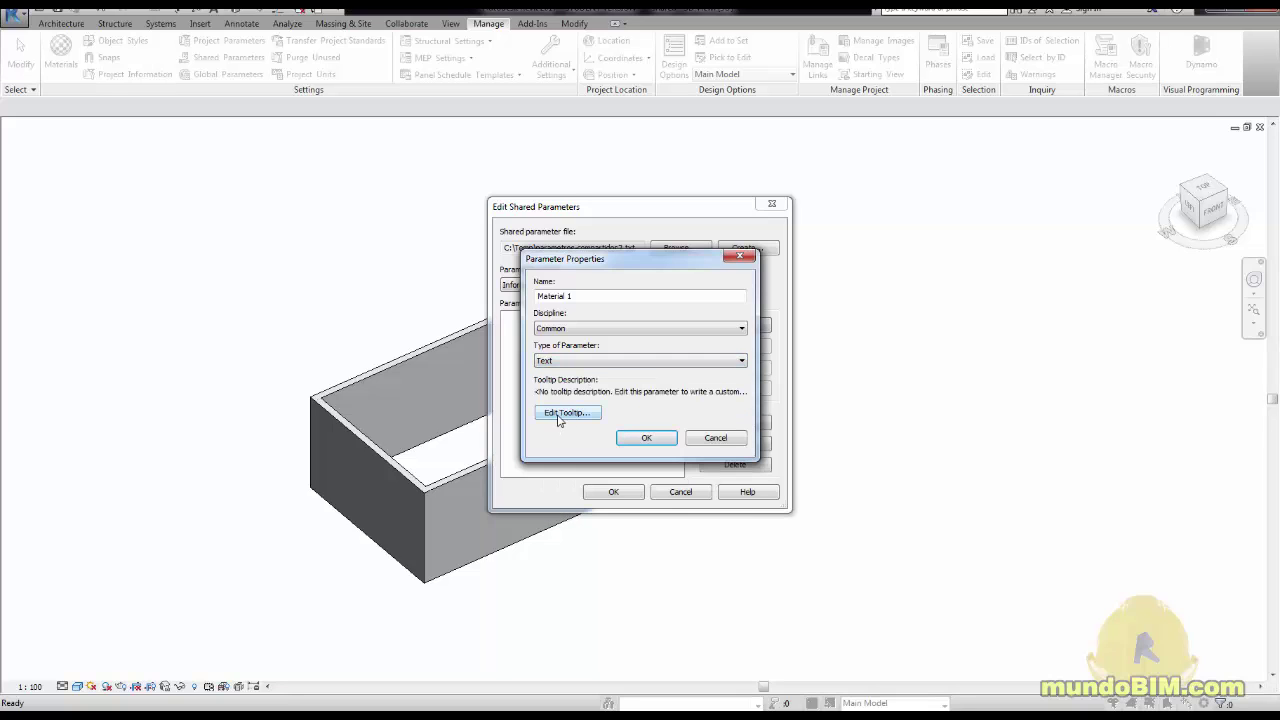
pyautogui.click(646, 438)
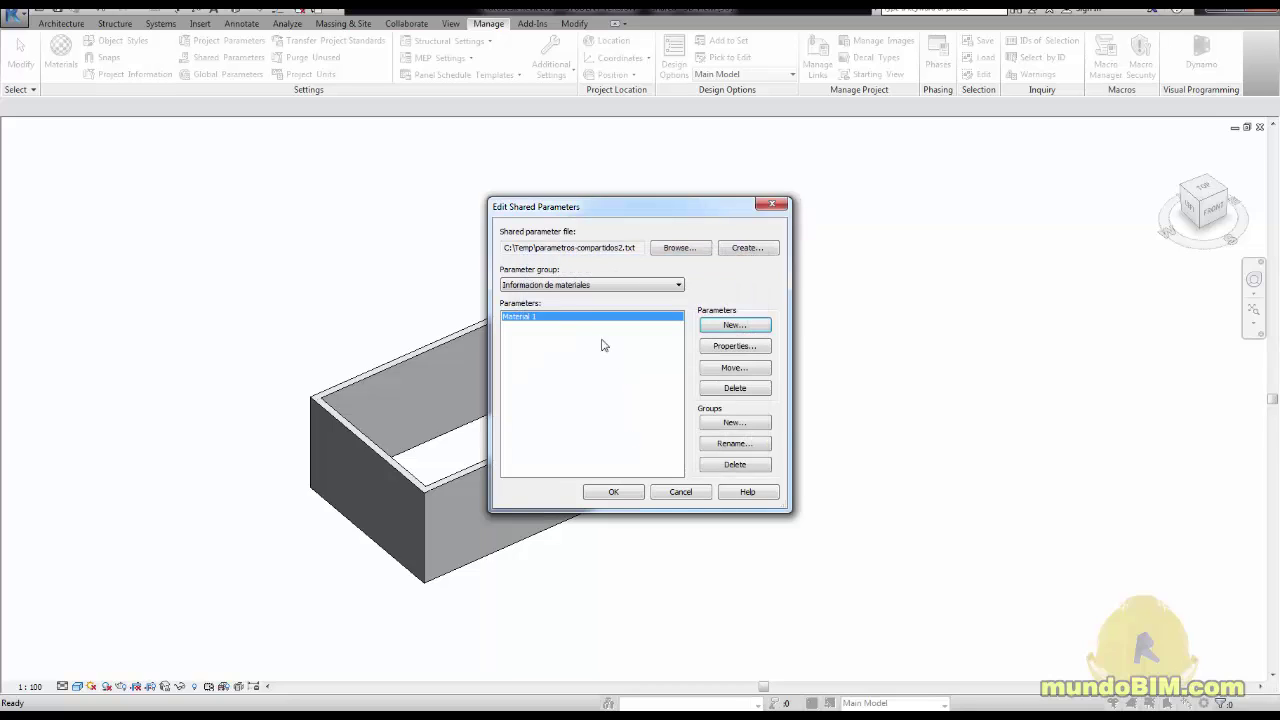
# Create a second shared parameter named Material 2 of type Text and confirm the shared parameter edits
pyautogui.click(721, 326)
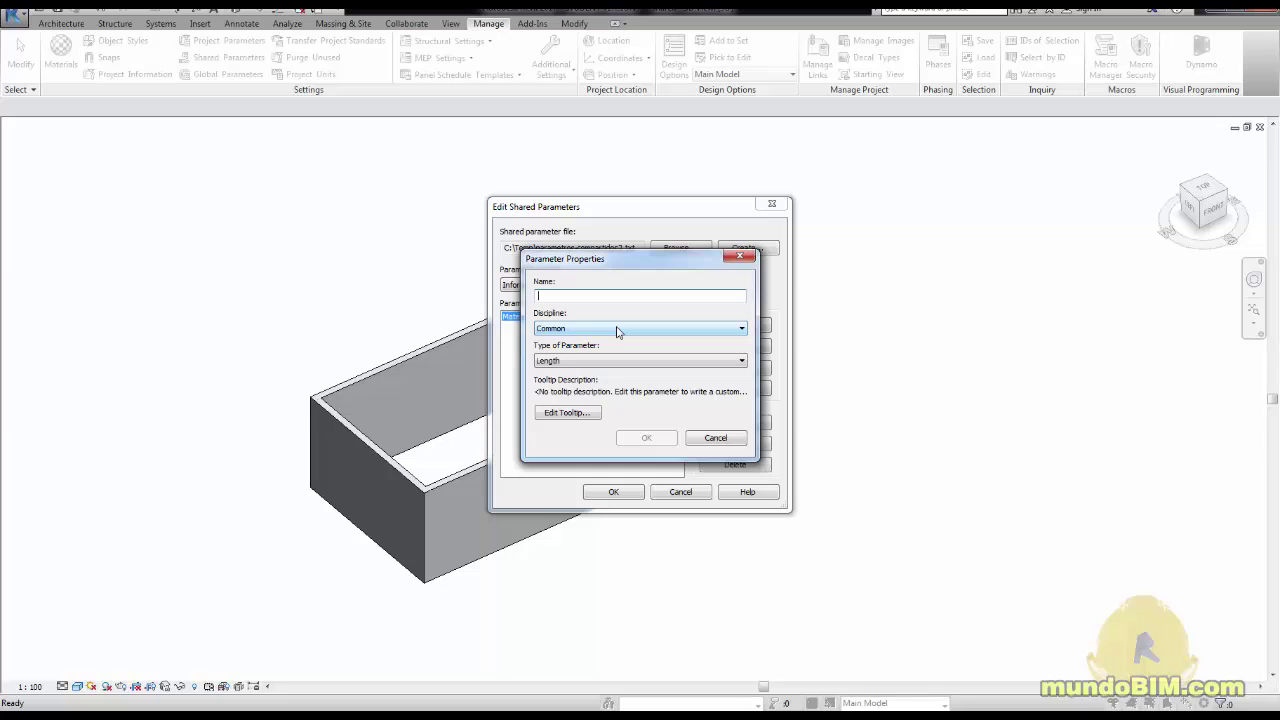
pyautogui.write('Material 2')
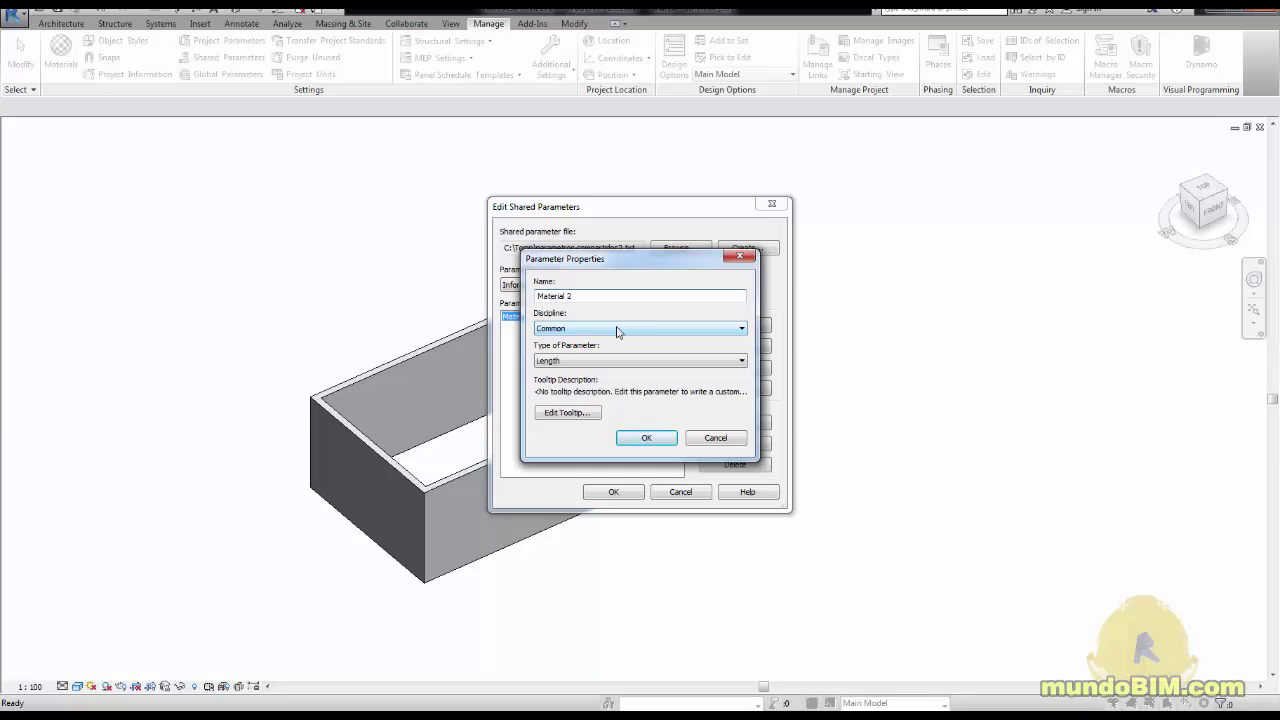
pyautogui.click(579, 366)
pyautogui.click(580, 374)
pyautogui.click(648, 439)
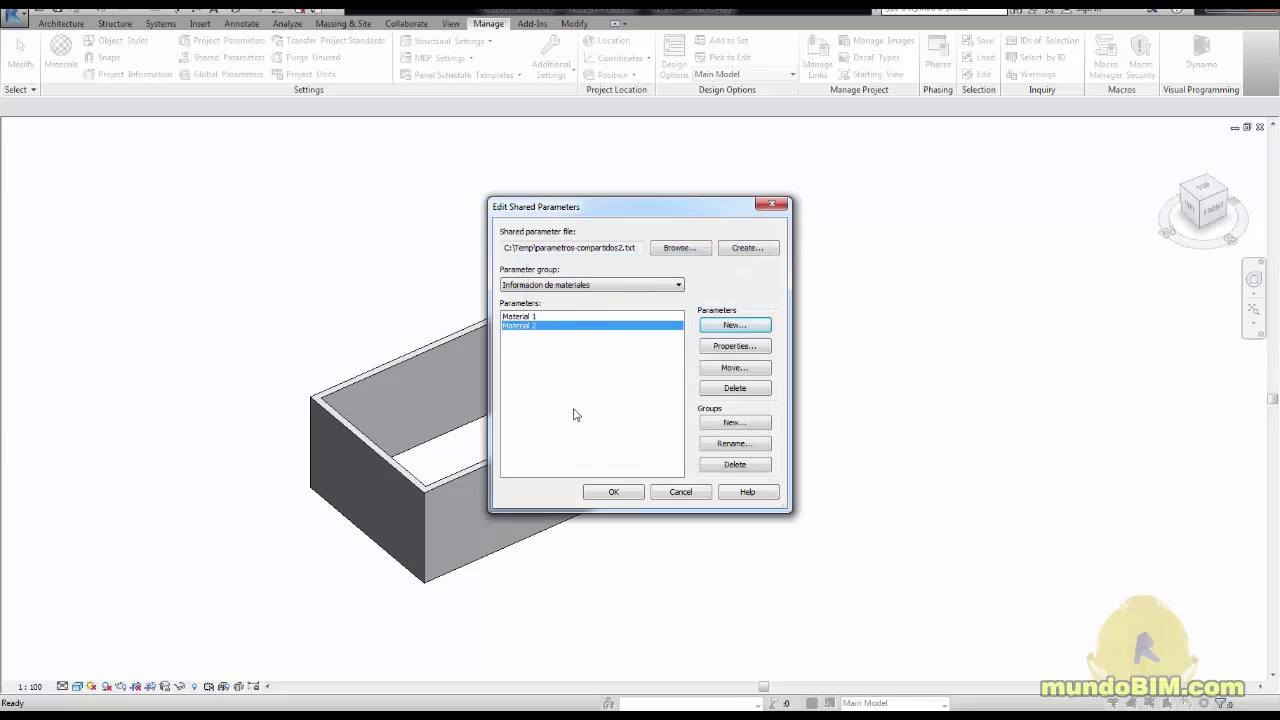
pyautogui.click(614, 493)
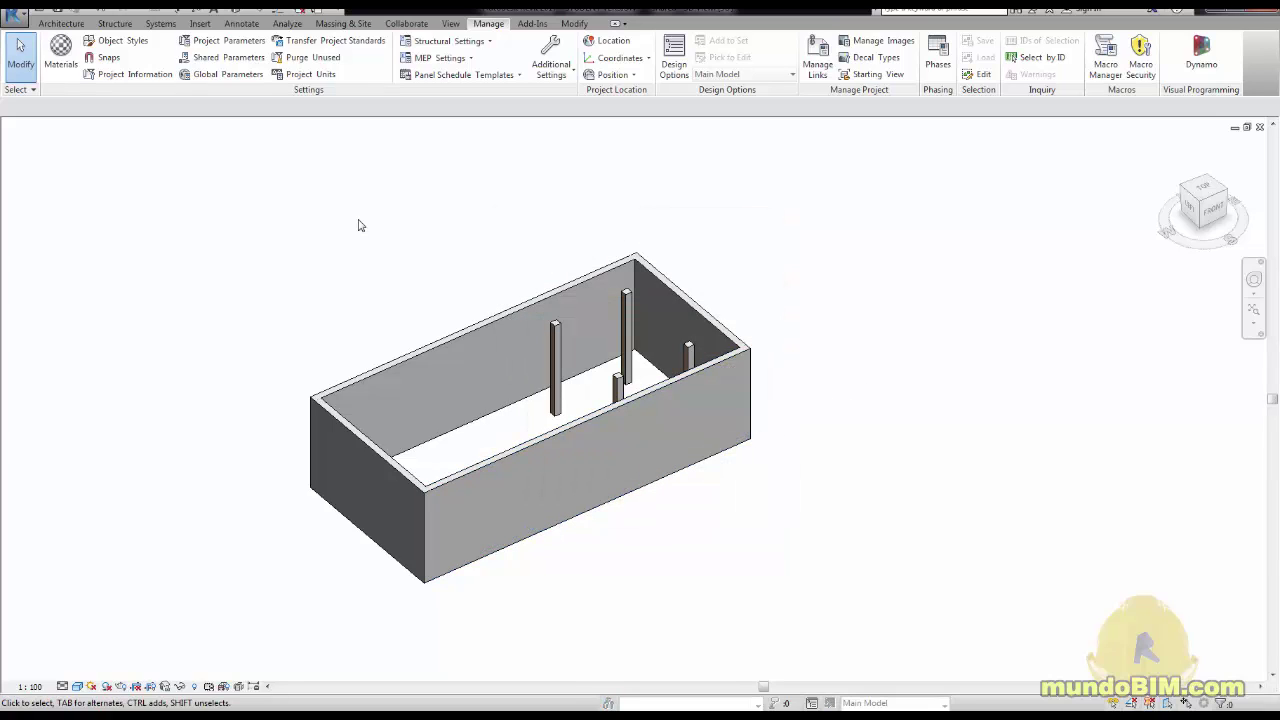
# Start a new project parameter based on the shared parameter Material 1 from the Informacion de materiales group
pyautogui.click(226, 45)
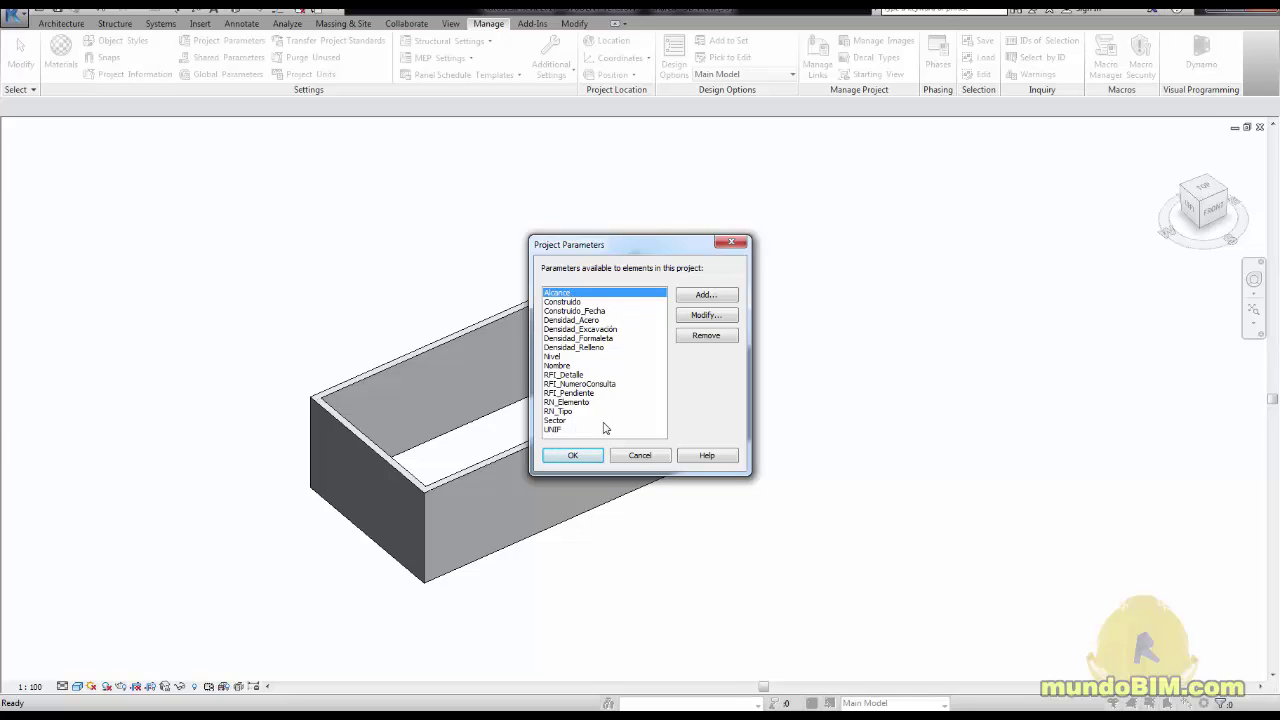
pyautogui.click(645, 458)
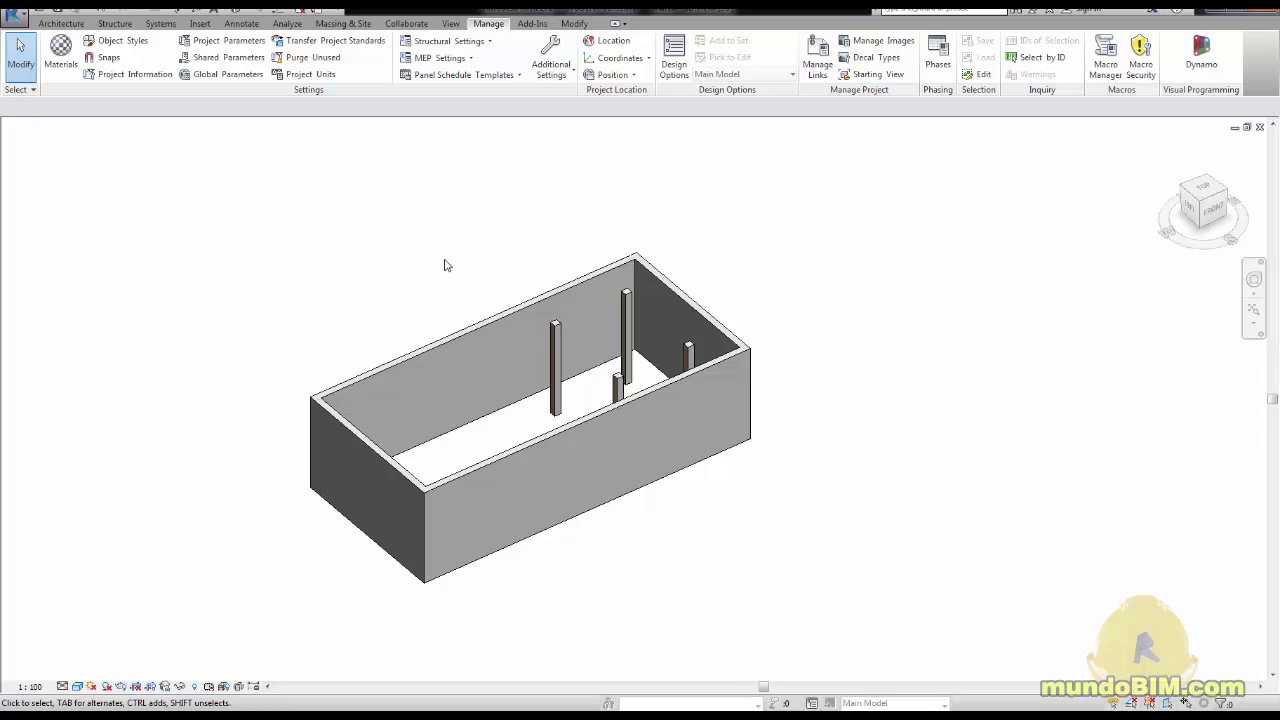
pyautogui.click(211, 44)
pyautogui.click(706, 295)
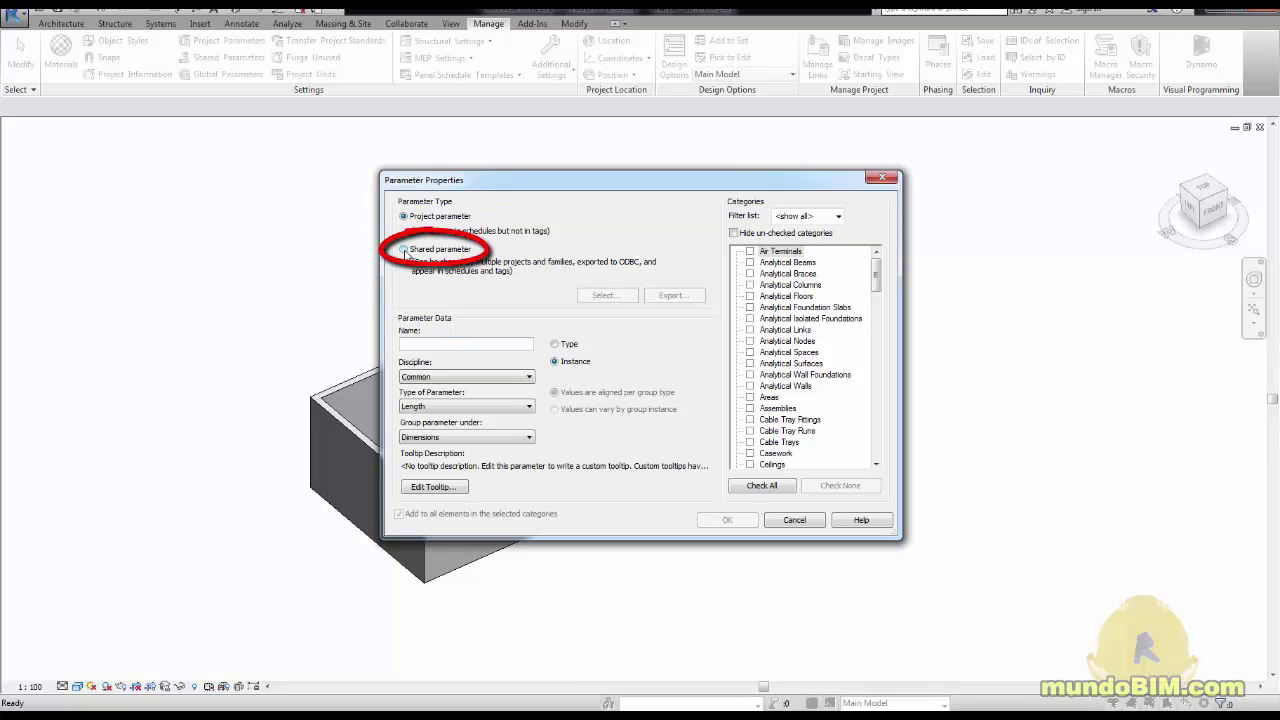
pyautogui.click(404, 250)
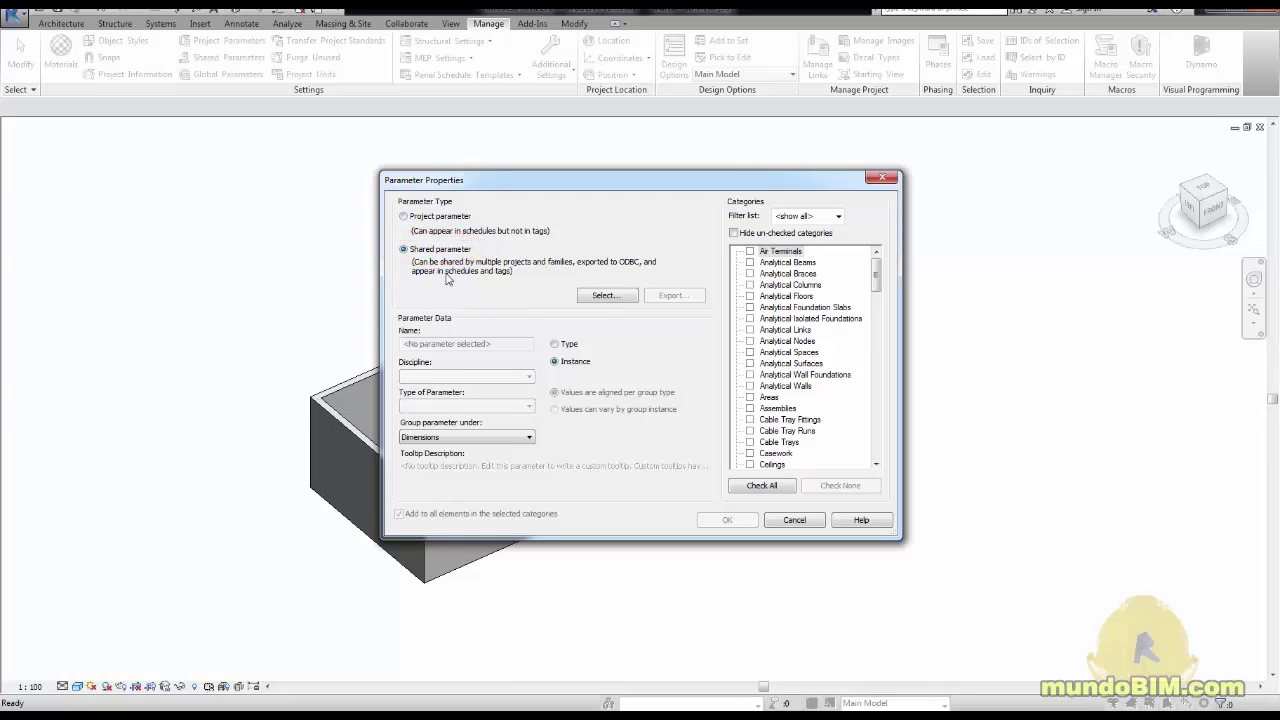
pyautogui.click(605, 296)
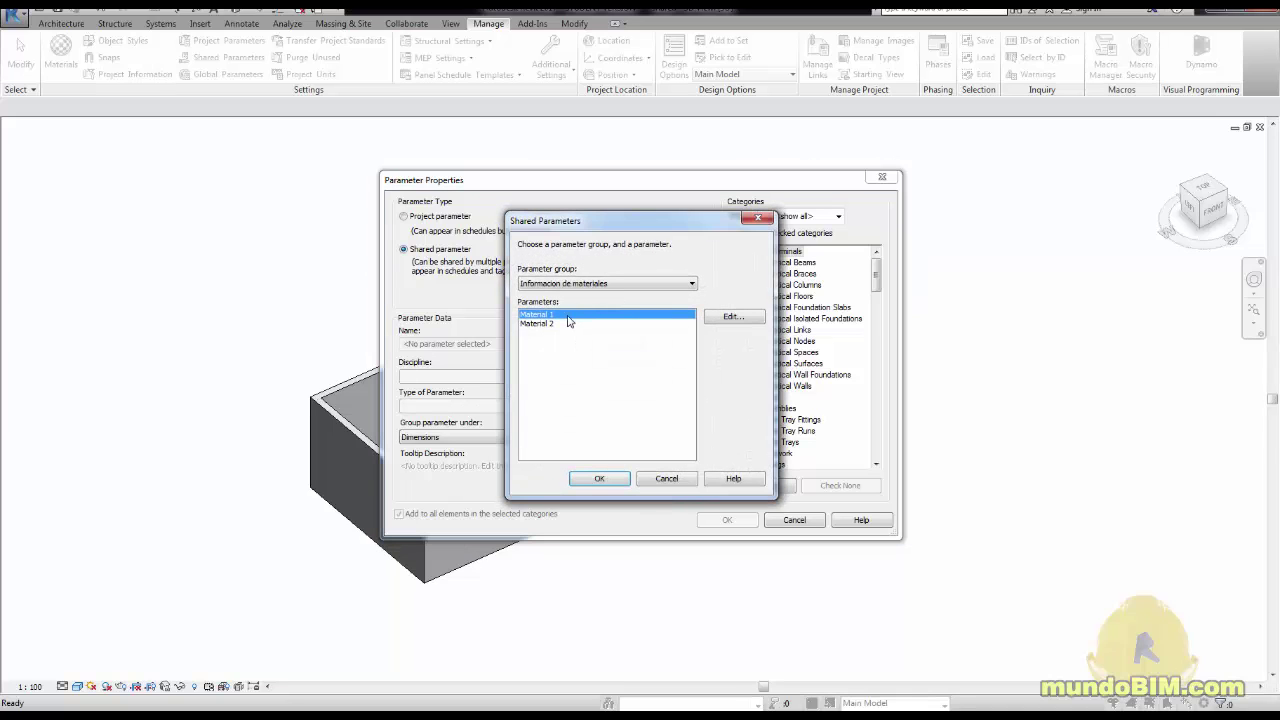
pyautogui.click(597, 479)
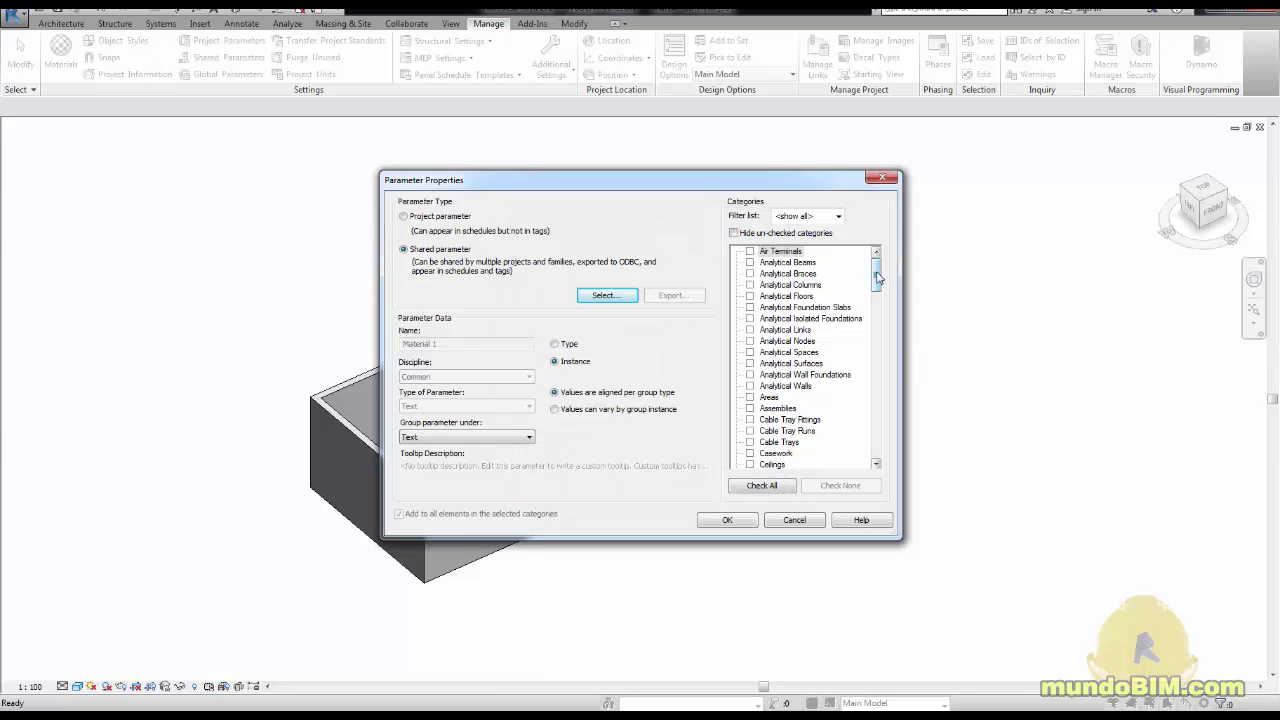
# Assign the Material 1 parameter to the Walls and Structural Columns categories and confirm its properties
pyautogui.moveTo(877, 278); pyautogui.dragTo(866, 455)
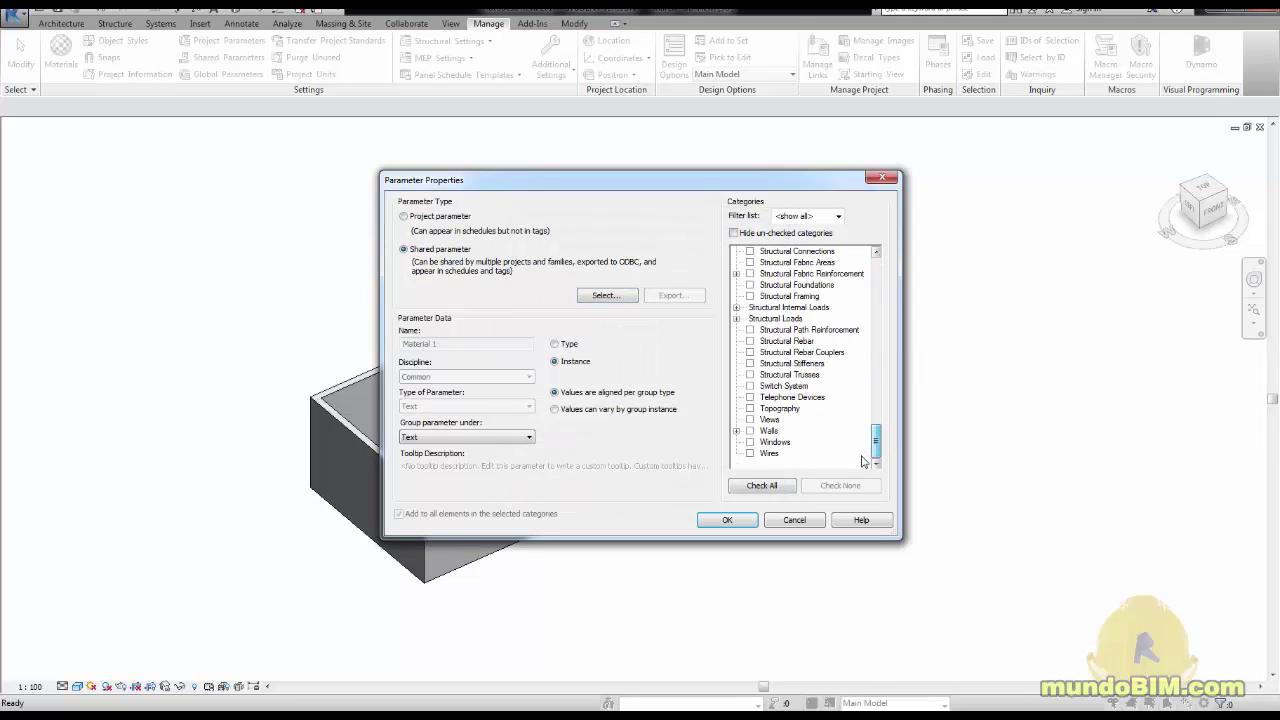
pyautogui.click(751, 431)
pyautogui.moveTo(875, 436); pyautogui.dragTo(870, 400)
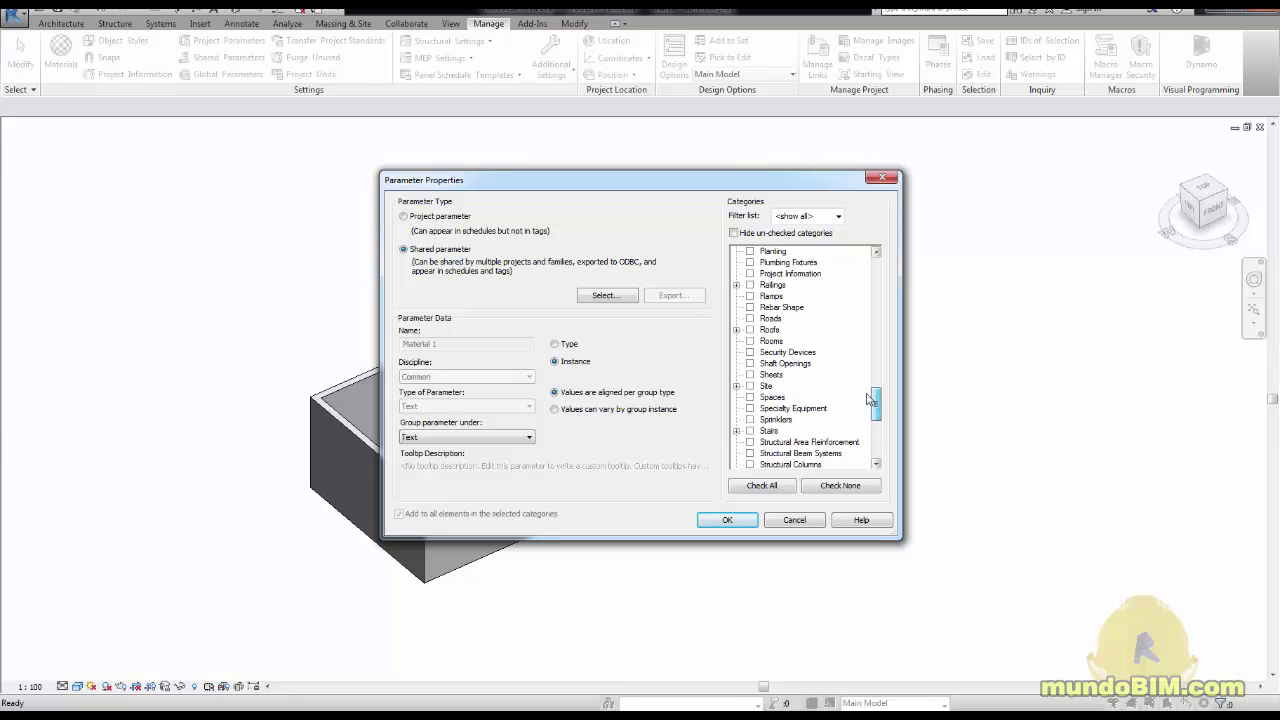
pyautogui.click(750, 464)
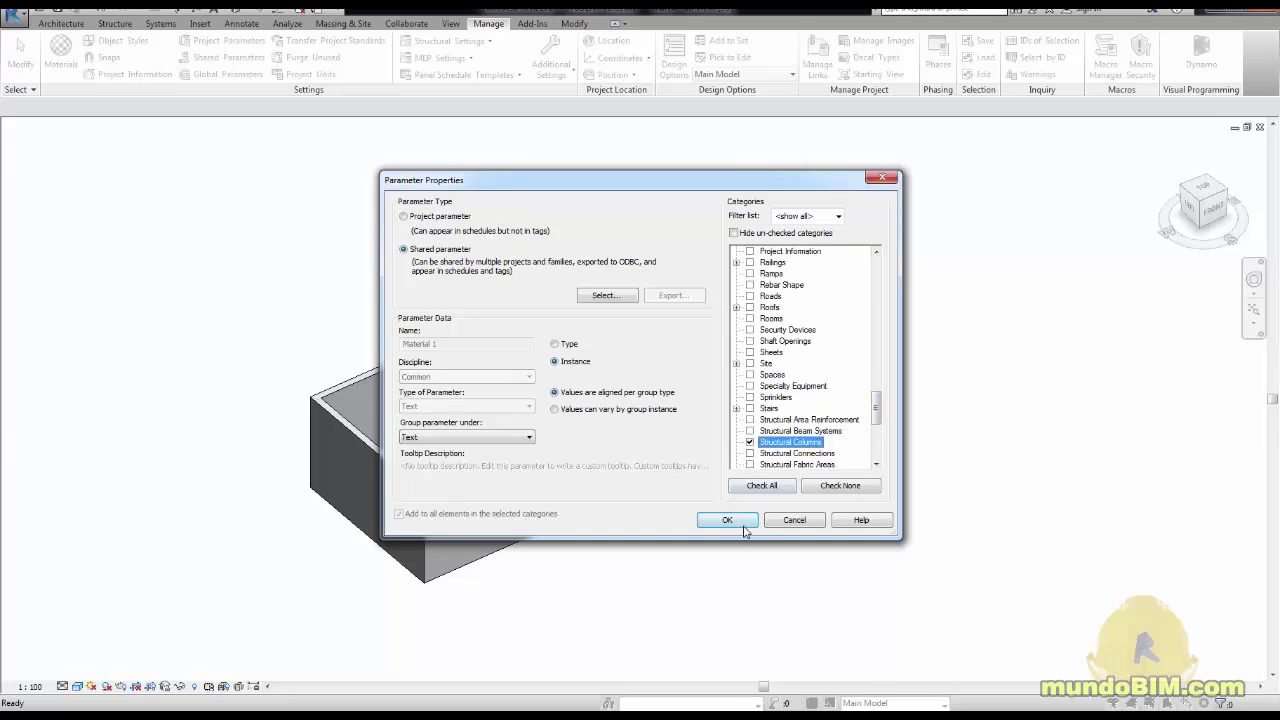
pyautogui.click(740, 523)
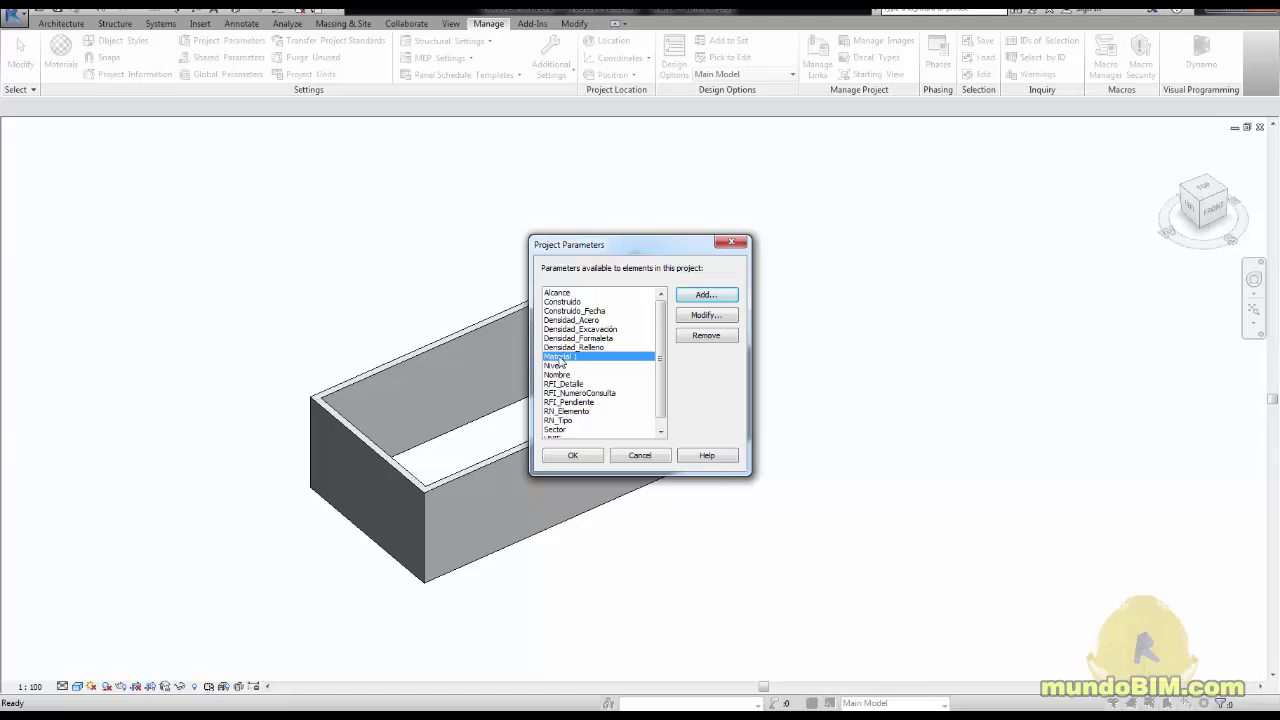
# Start another project parameter based on the shared parameter Material 2
pyautogui.click(705, 295)
pyautogui.click(403, 249)
pyautogui.click(600, 291)
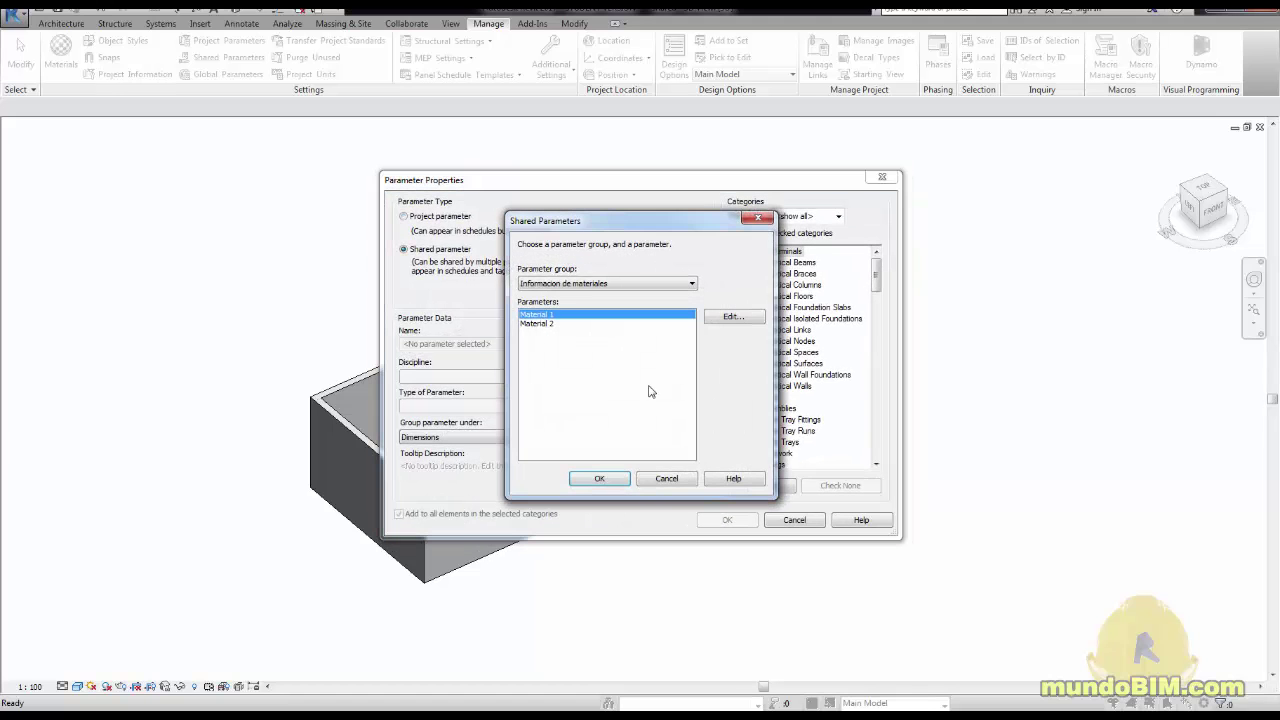
pyautogui.click(555, 324)
pyautogui.click(599, 478)
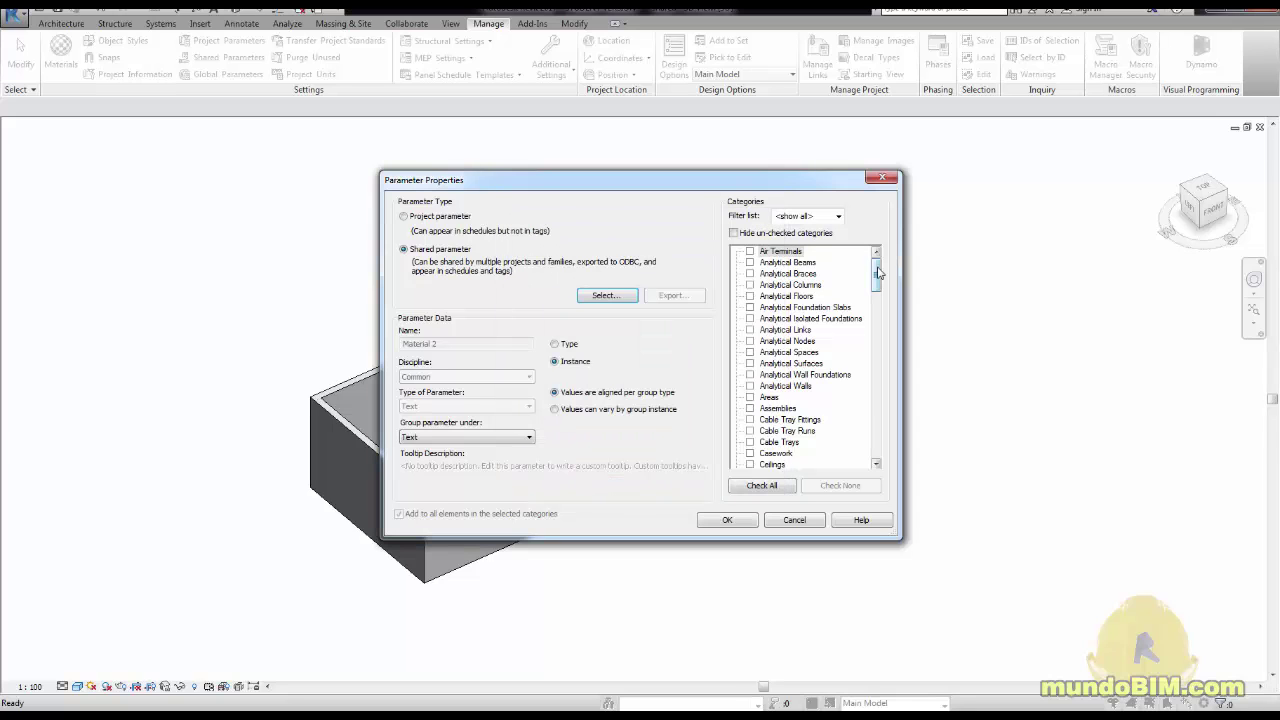
# Assign the Material 2 parameter to the Walls and Structural Columns categories, leaving Structural Framing unselected
pyautogui.scroll(-10, 782, 448)
pyautogui.click(750, 431)
pyautogui.moveTo(877, 442); pyautogui.dragTo(877, 420)
pyautogui.click(751, 420)
pyautogui.click(751, 364)
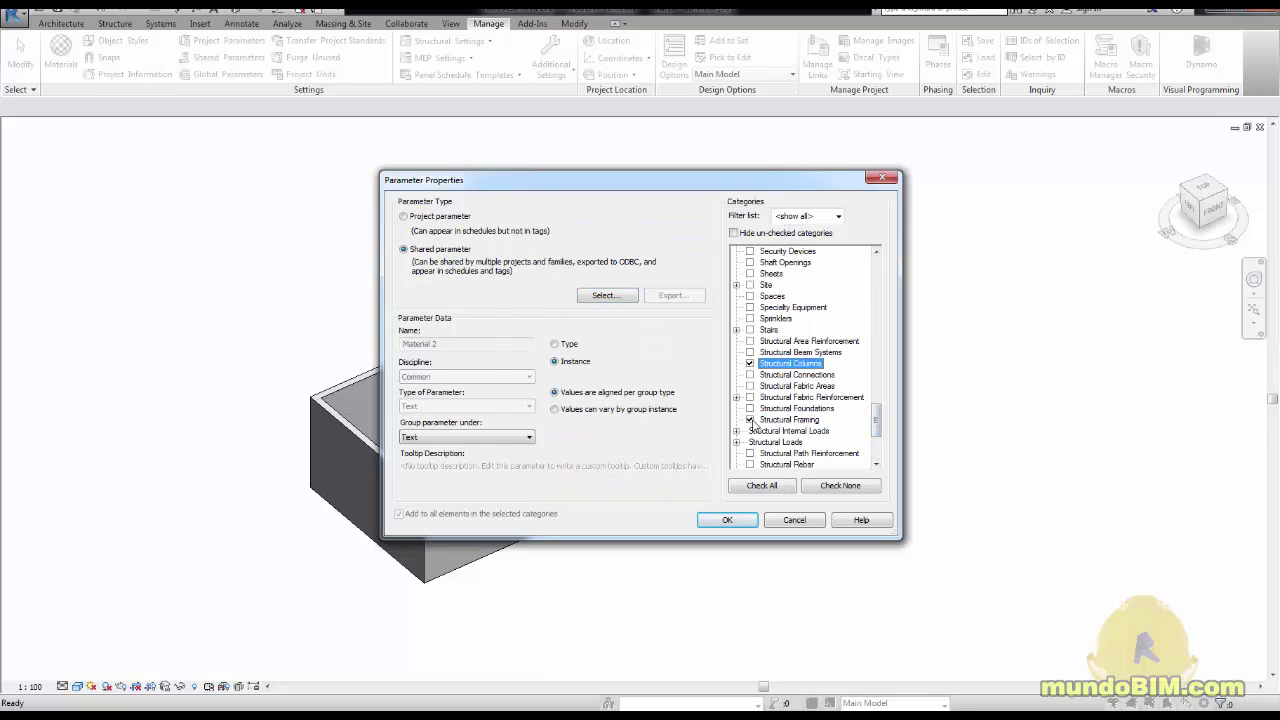
pyautogui.click(751, 420)
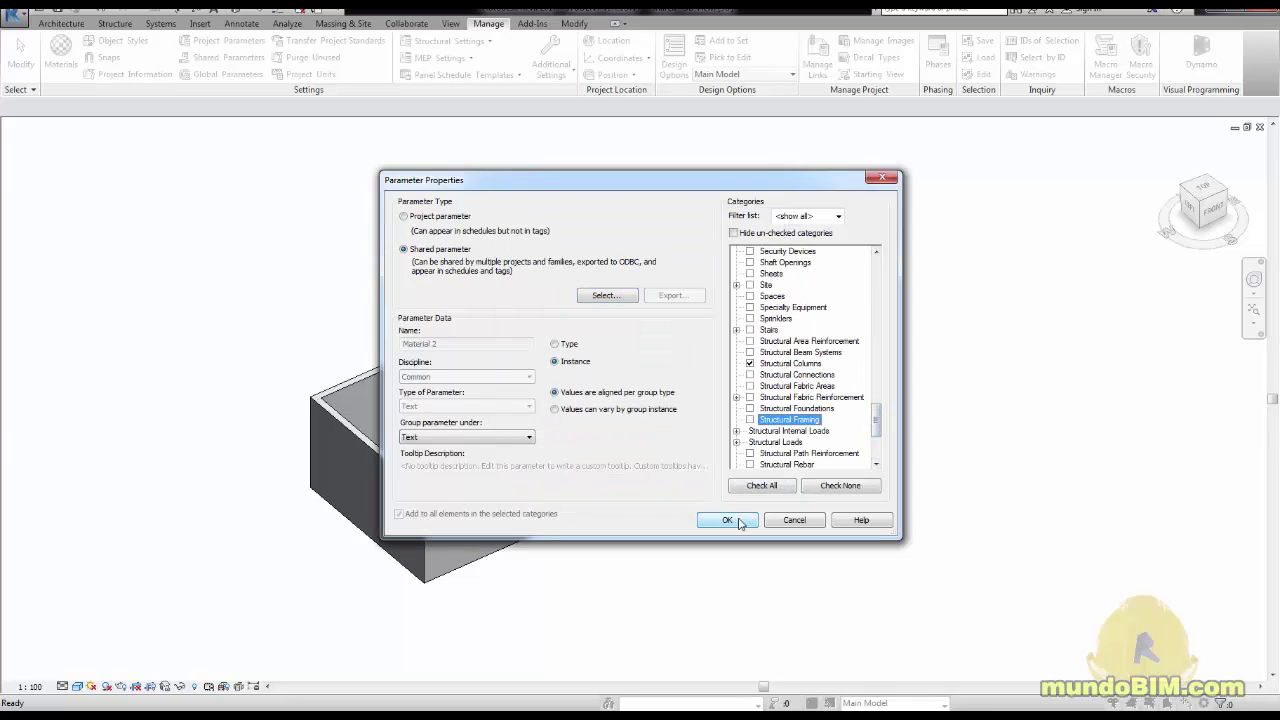
# Keep Material 2 grouped under Text and confirm the parameter and the project parameters list
pyautogui.click(439, 437)
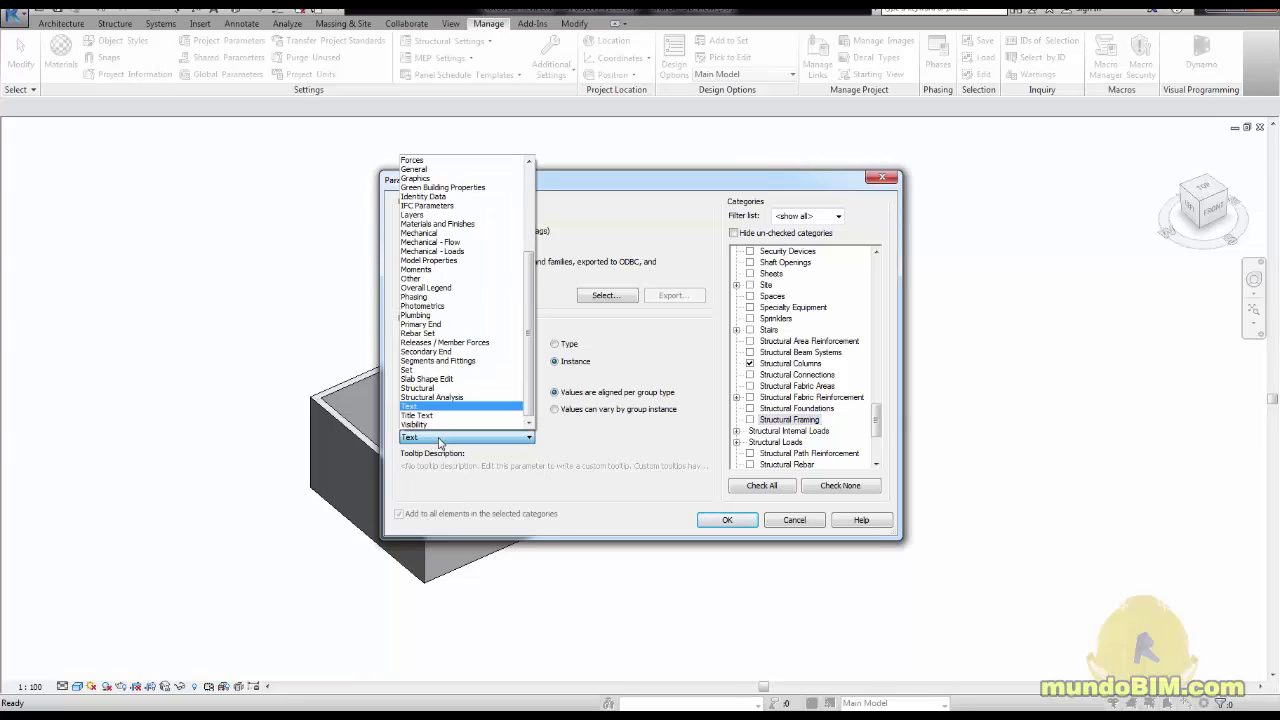
pyautogui.moveTo(529, 299); pyautogui.dragTo(528, 379)
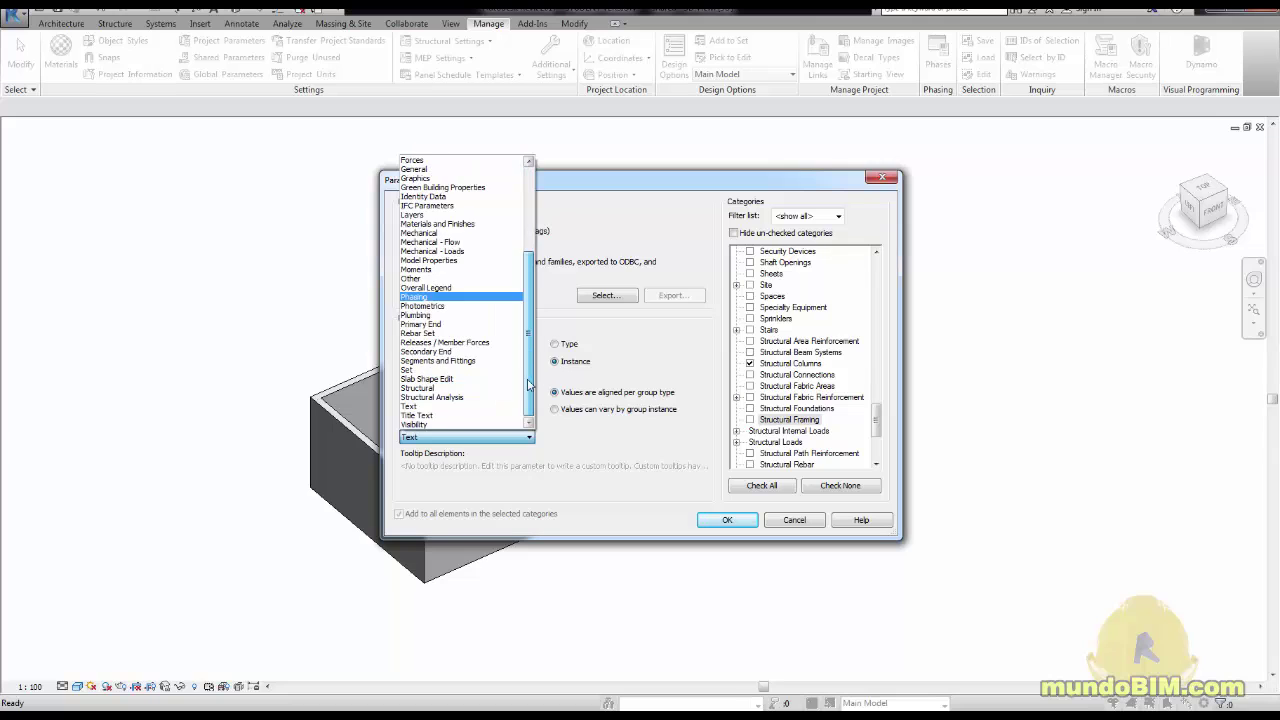
pyautogui.click(438, 407)
pyautogui.click(726, 521)
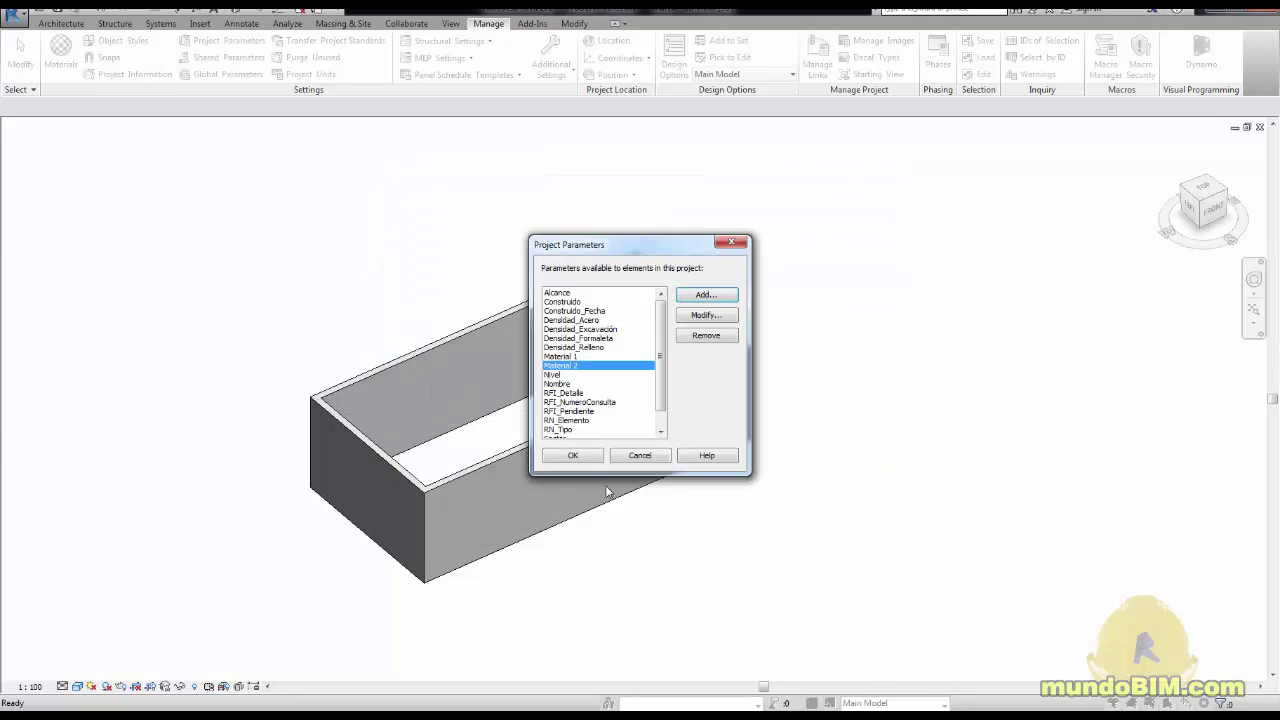
pyautogui.click(572, 456)
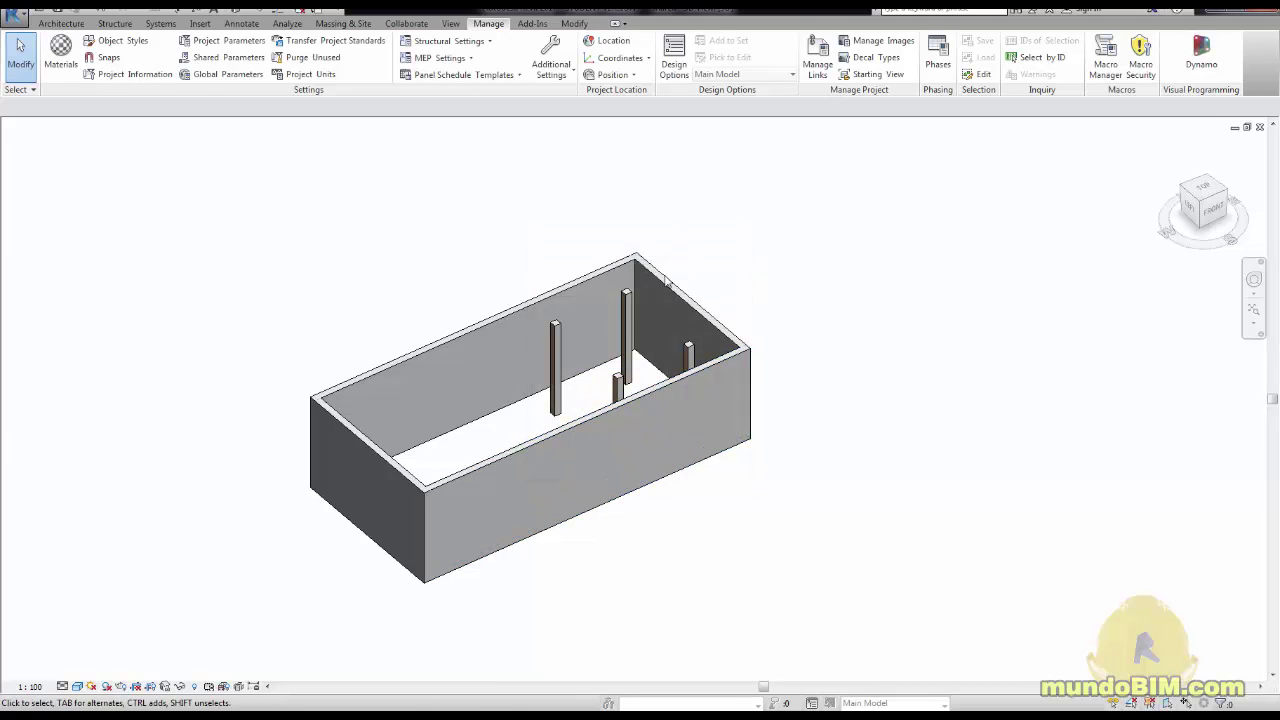
# Select the long front wall and move its properties palette down to examine the Text parameters
pyautogui.click(668, 445)
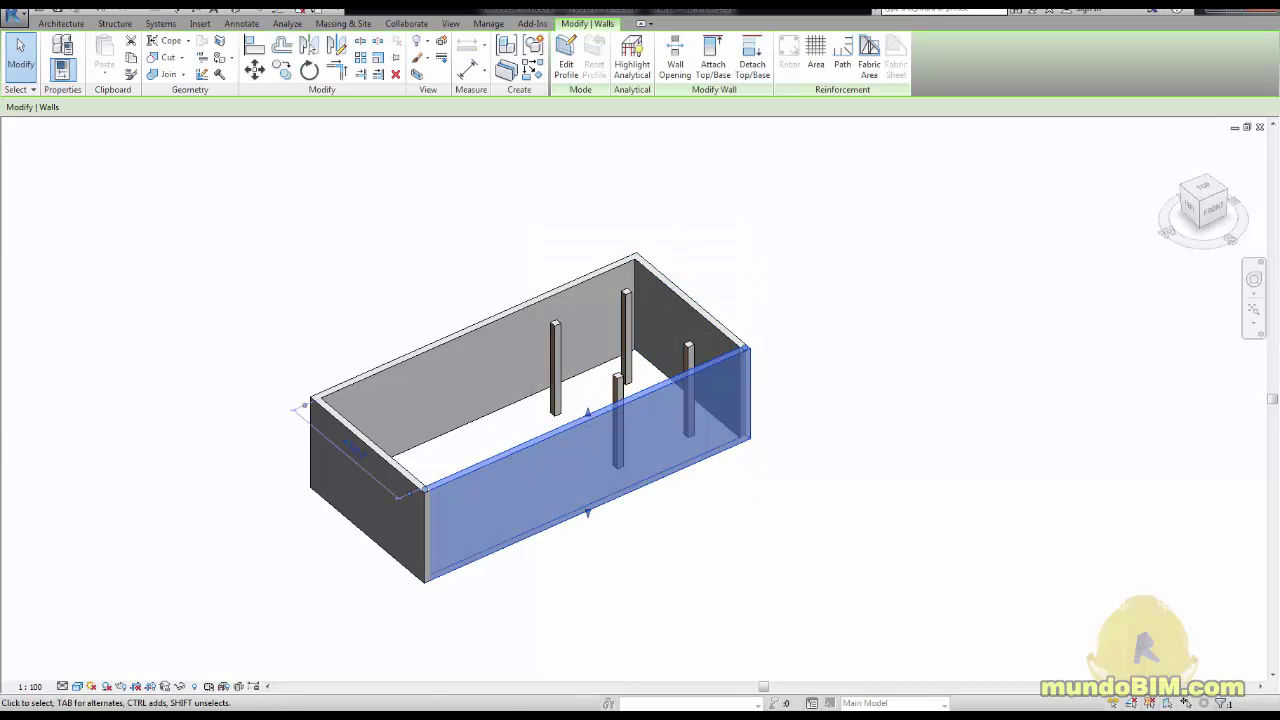
pyautogui.moveTo(963, 128); pyautogui.dragTo(955, 178)
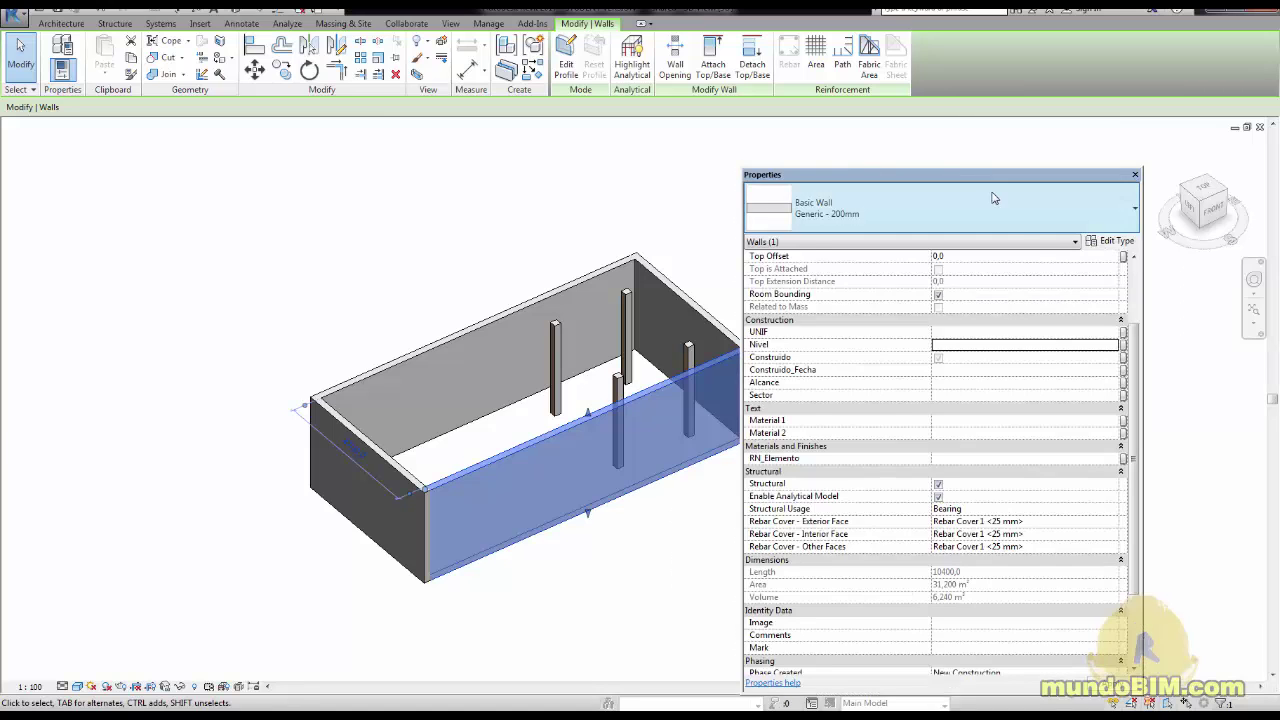
# Review the wall's Material 1 and Material 2 text parameters, move the properties palette off the drawing area and deselect the wall
pyautogui.moveTo(1131, 366)
pyautogui.mouseDown()
pyautogui.moveTo(1129, 491)
pyautogui.moveTo(1122, 276)
pyautogui.mouseUp()
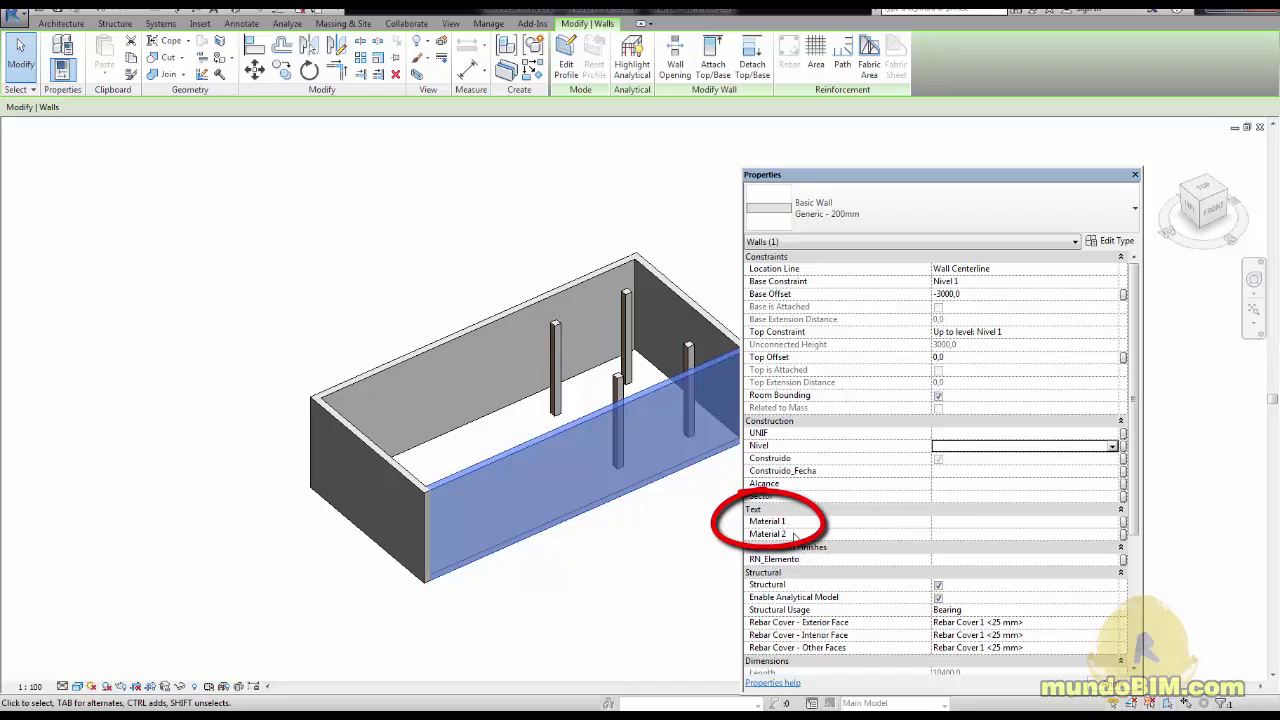
pyautogui.moveTo(977, 175); pyautogui.dragTo(1279, 353)
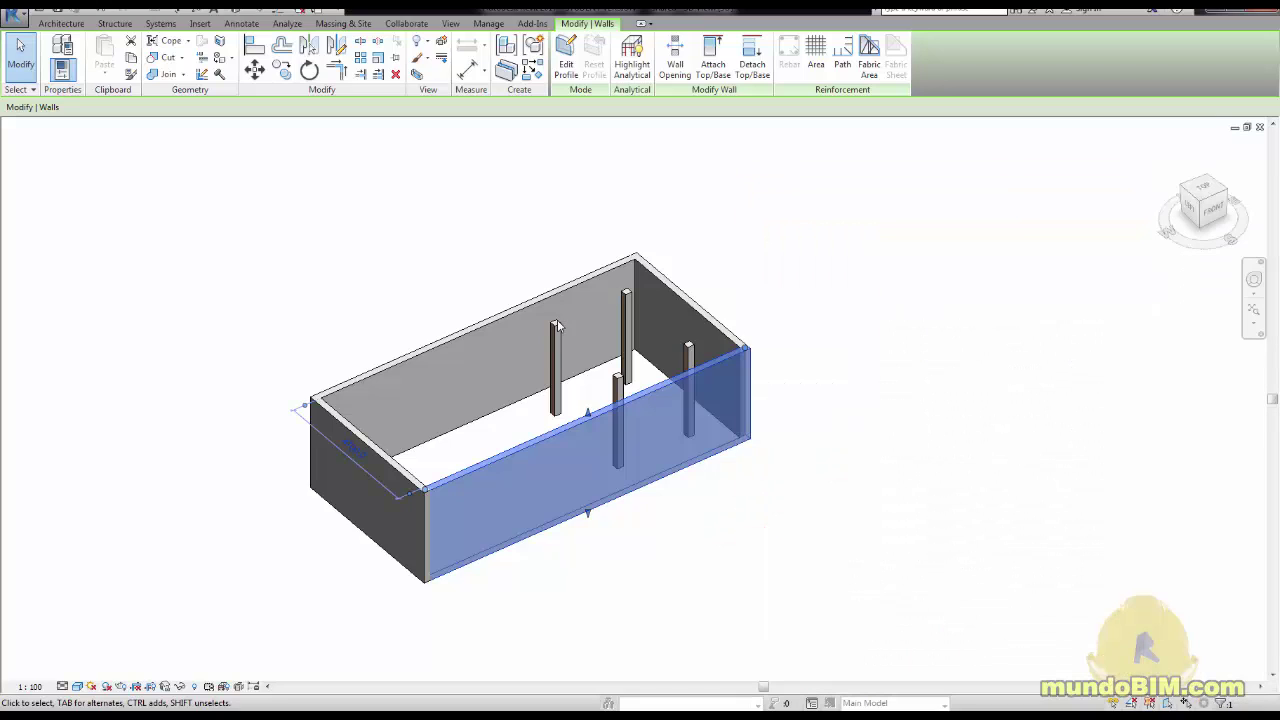
pyautogui.click(858, 289)
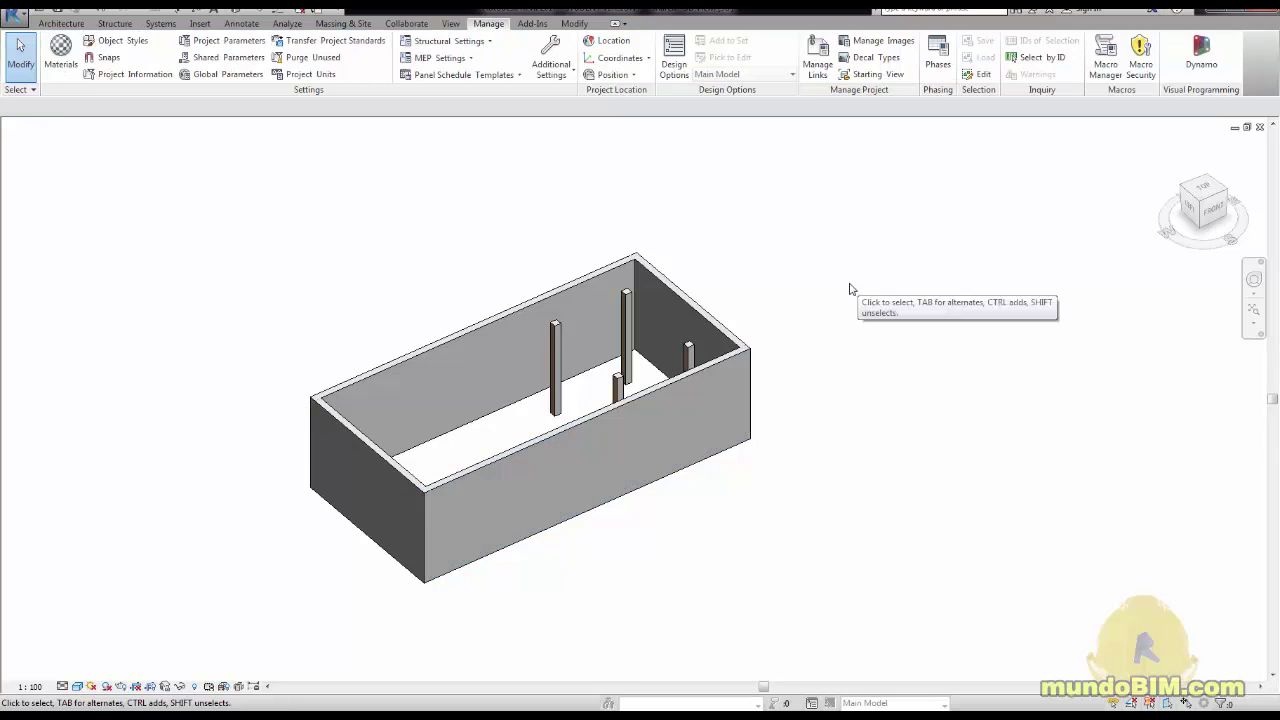
pyautogui.click(542, 474)
pyautogui.click(452, 378)
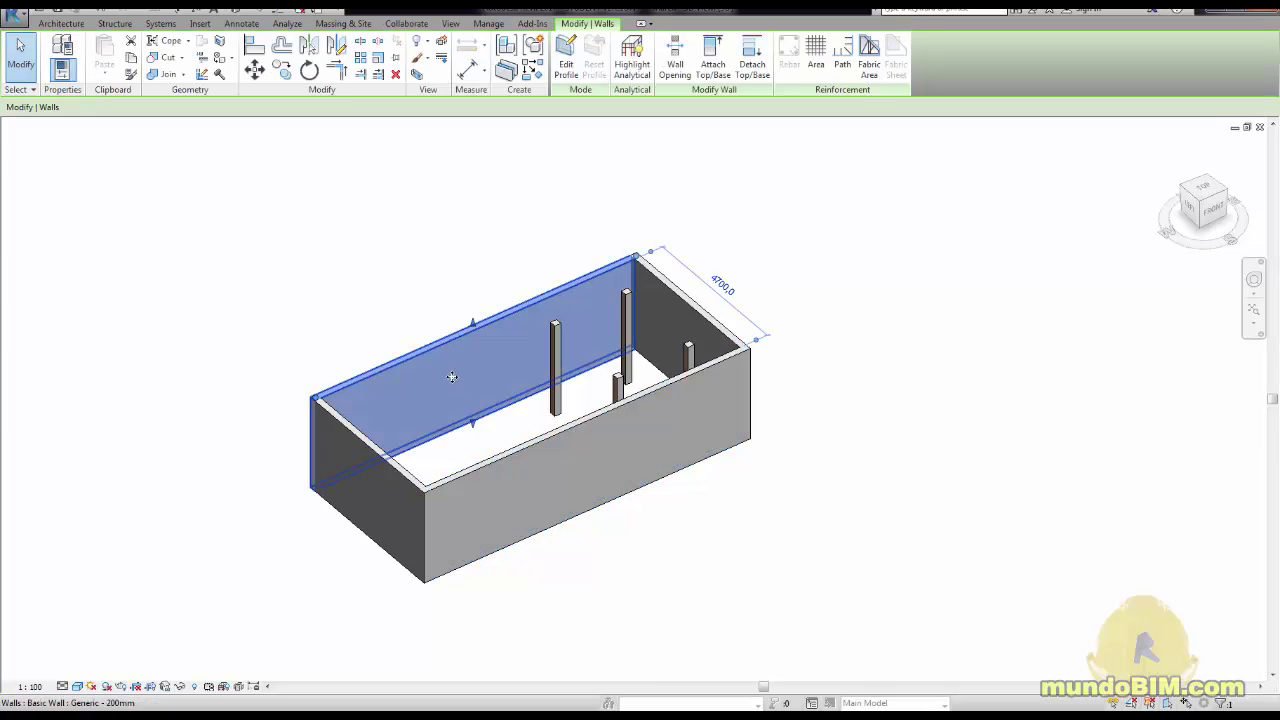
pyautogui.click(663, 326)
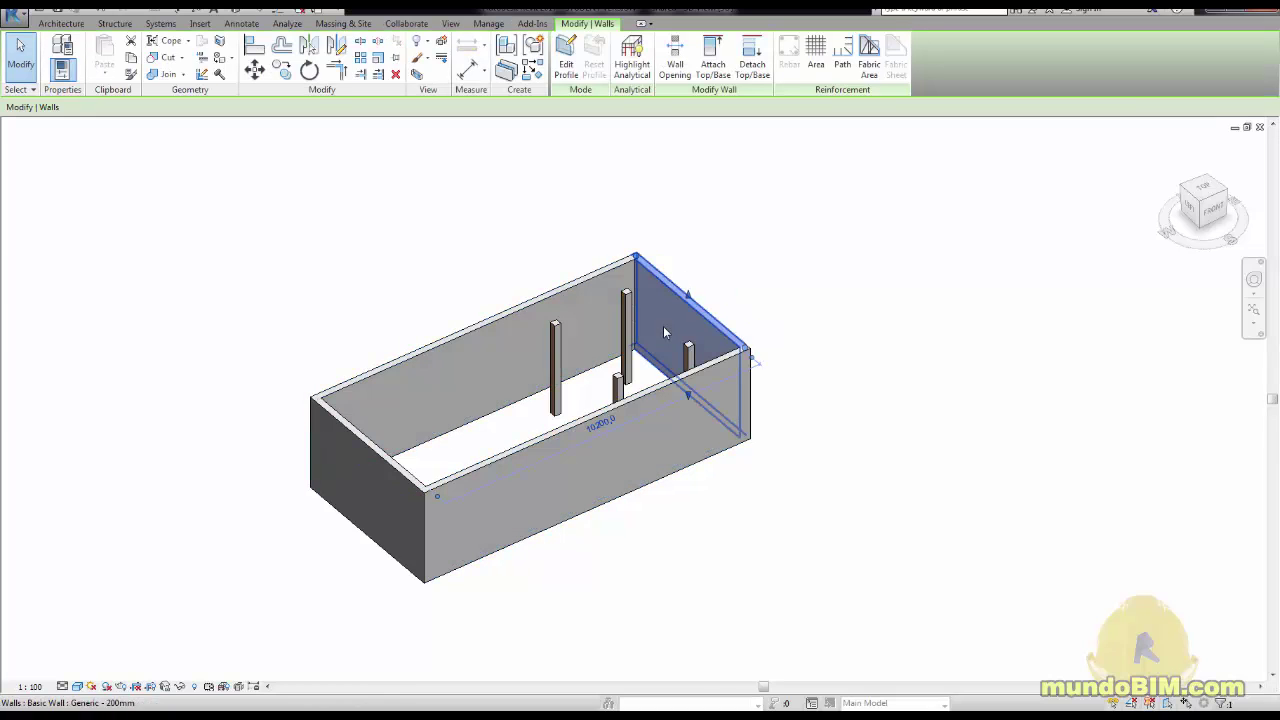
pyautogui.click(340, 418)
pyautogui.click(462, 312)
pyautogui.click(486, 485)
pyautogui.click(855, 334)
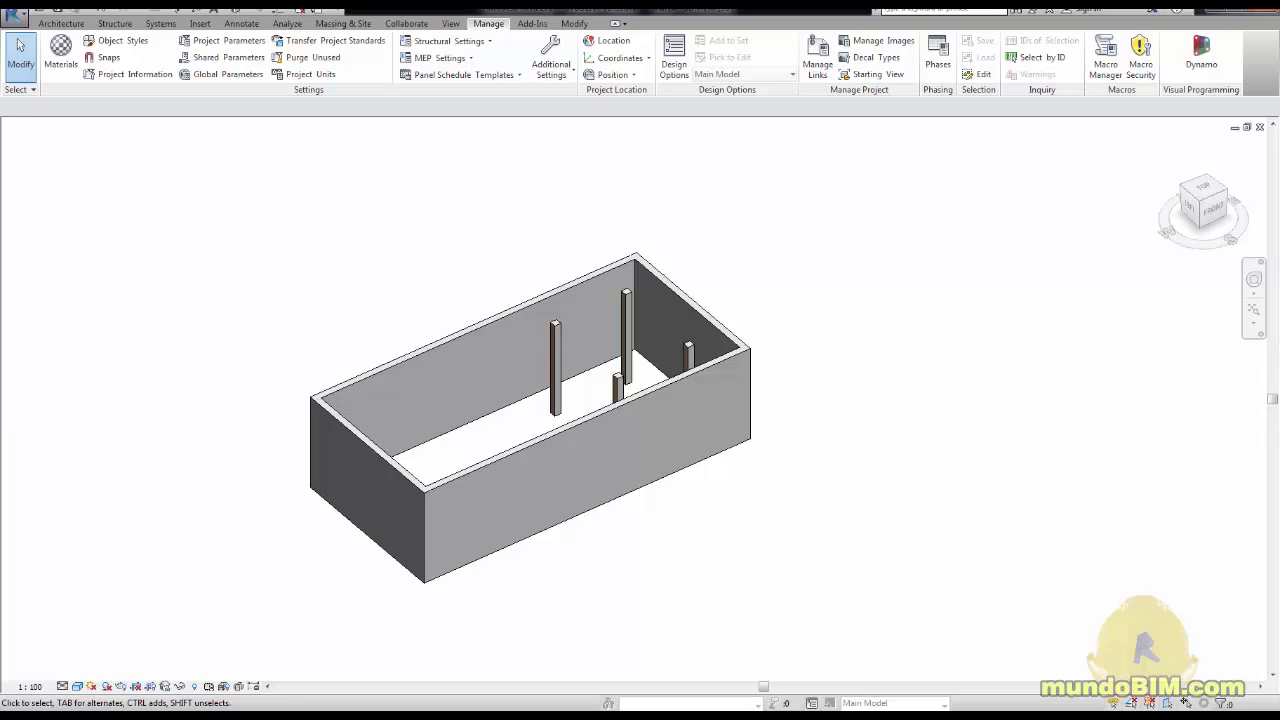
# Close the 3D view to return to the floor plan and check the structural column tags and the wall tag
pyautogui.click(1260, 127)
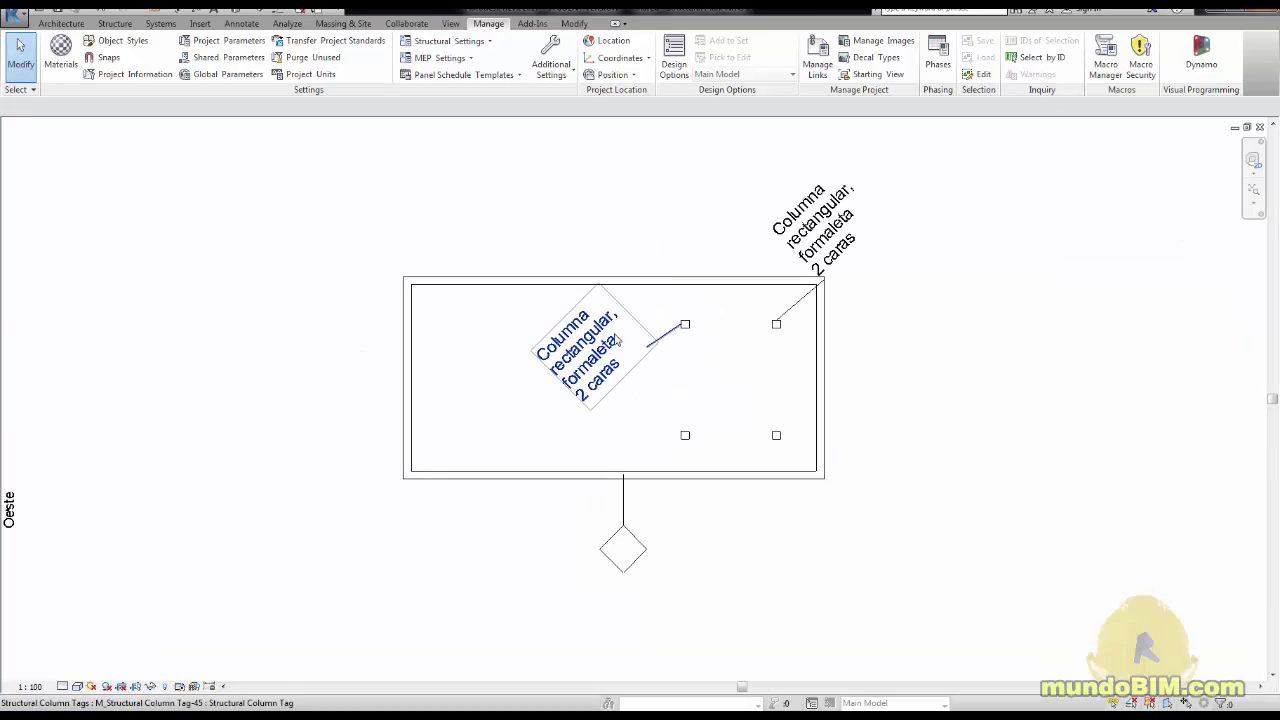
pyautogui.click(574, 357)
pyautogui.click(860, 230)
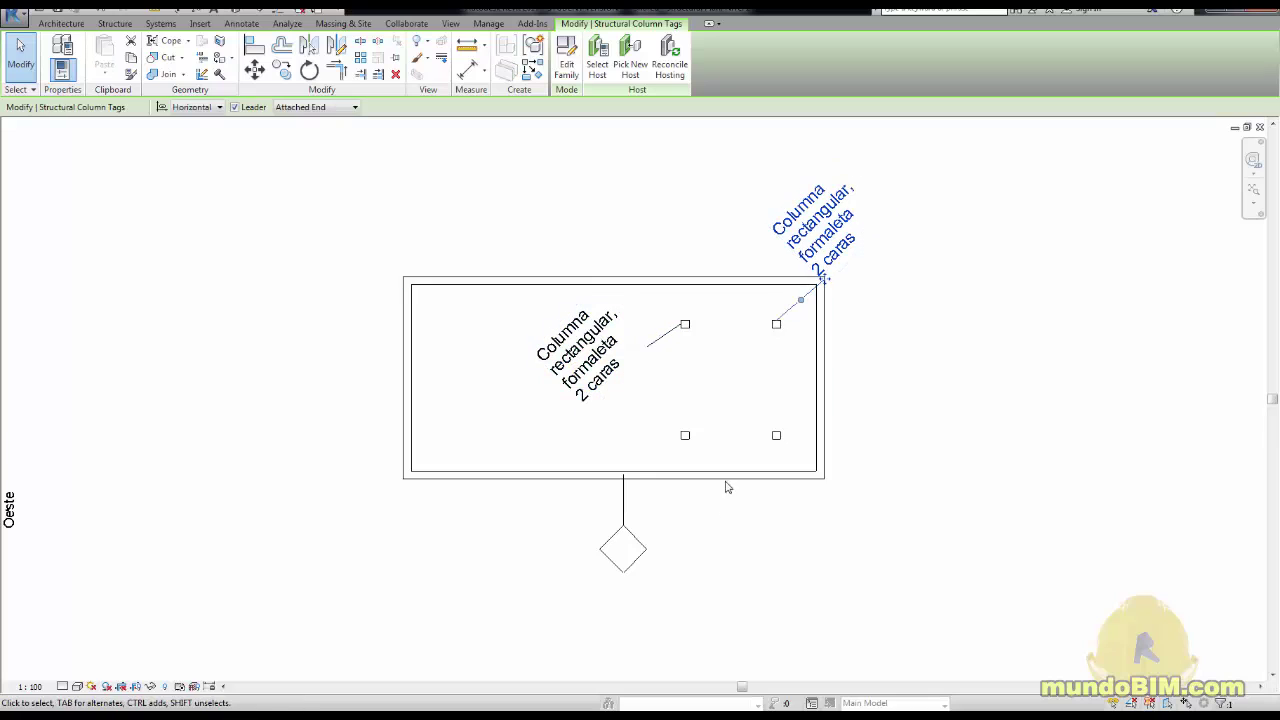
pyautogui.click(634, 549)
pyautogui.click(752, 549)
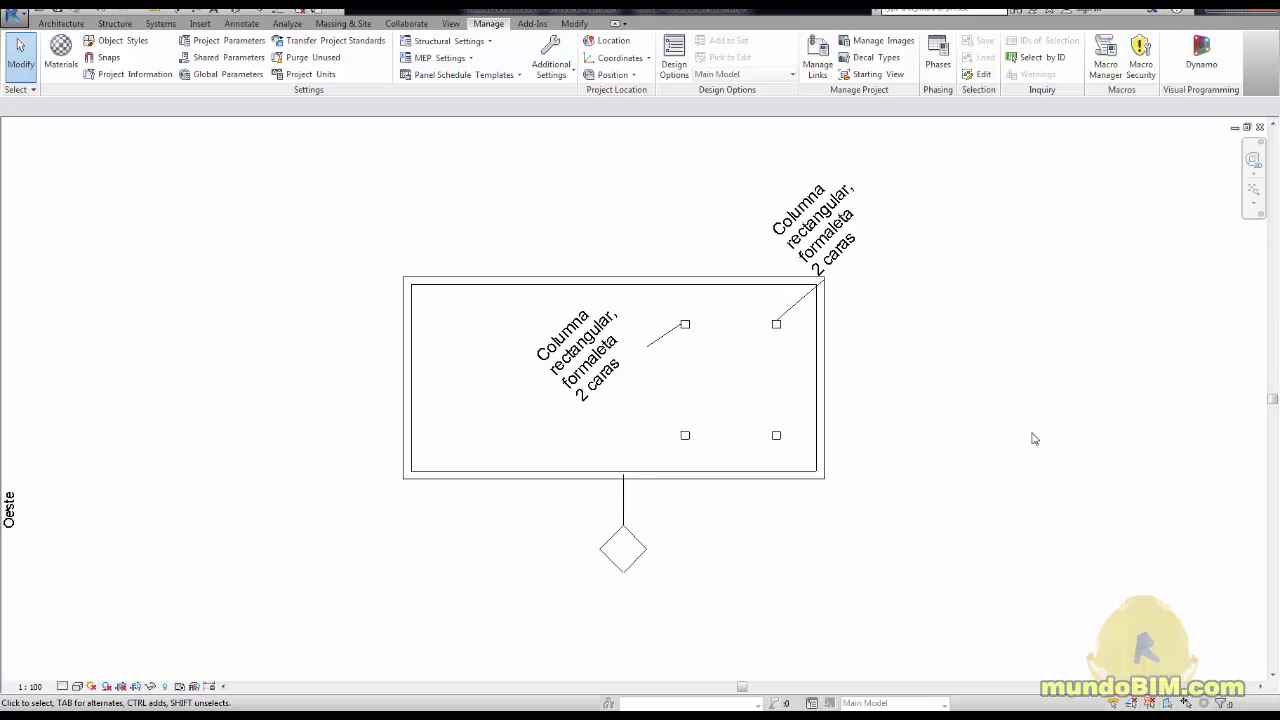
pyautogui.click(856, 257)
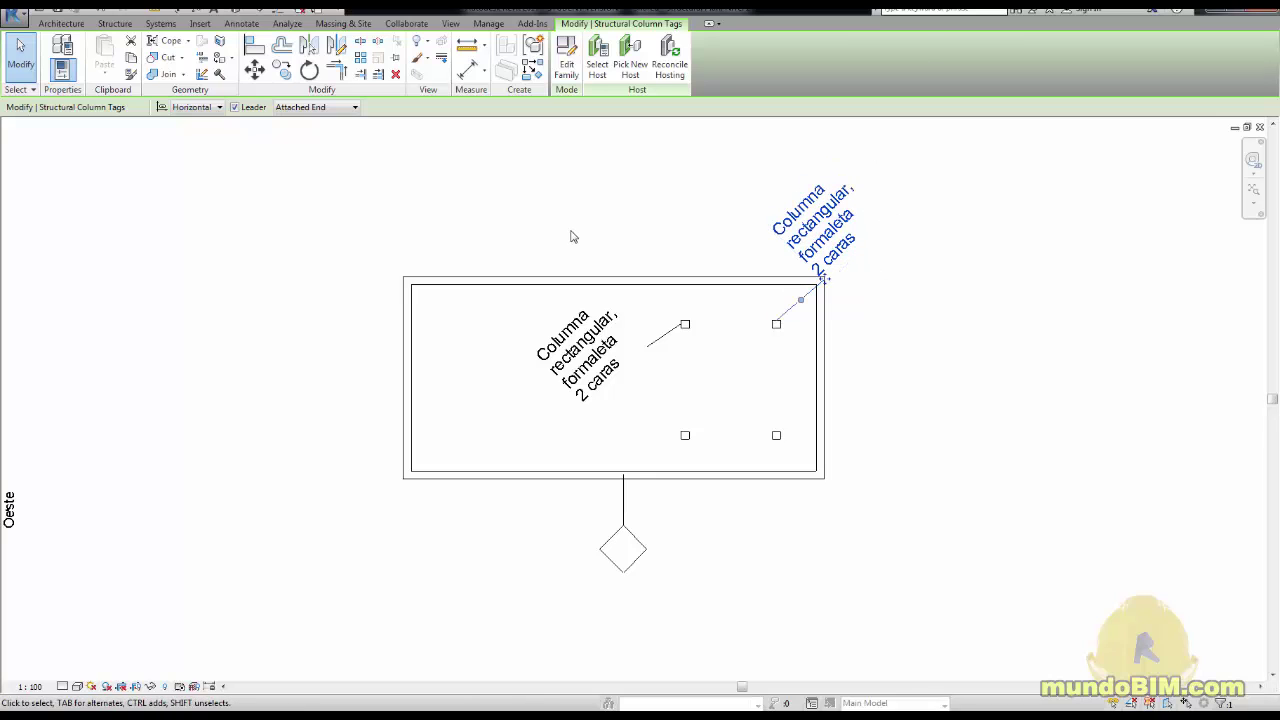
pyautogui.press('Escape')
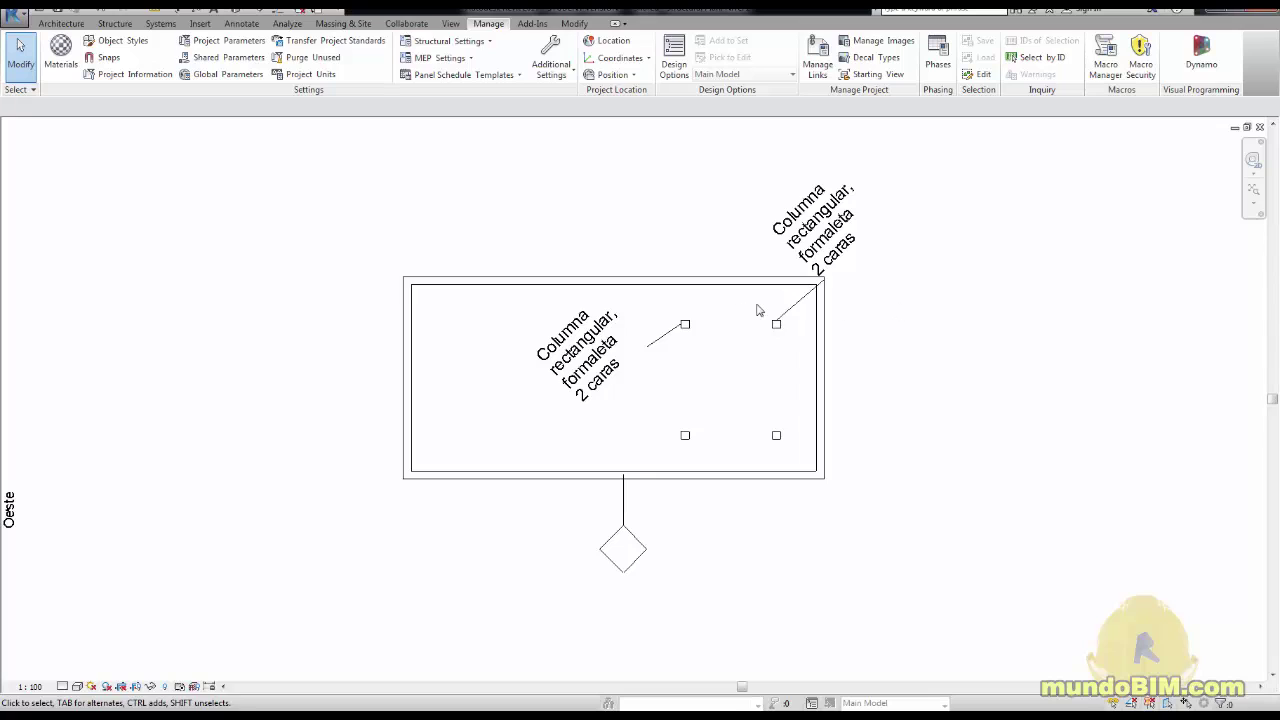
pyautogui.click(818, 238)
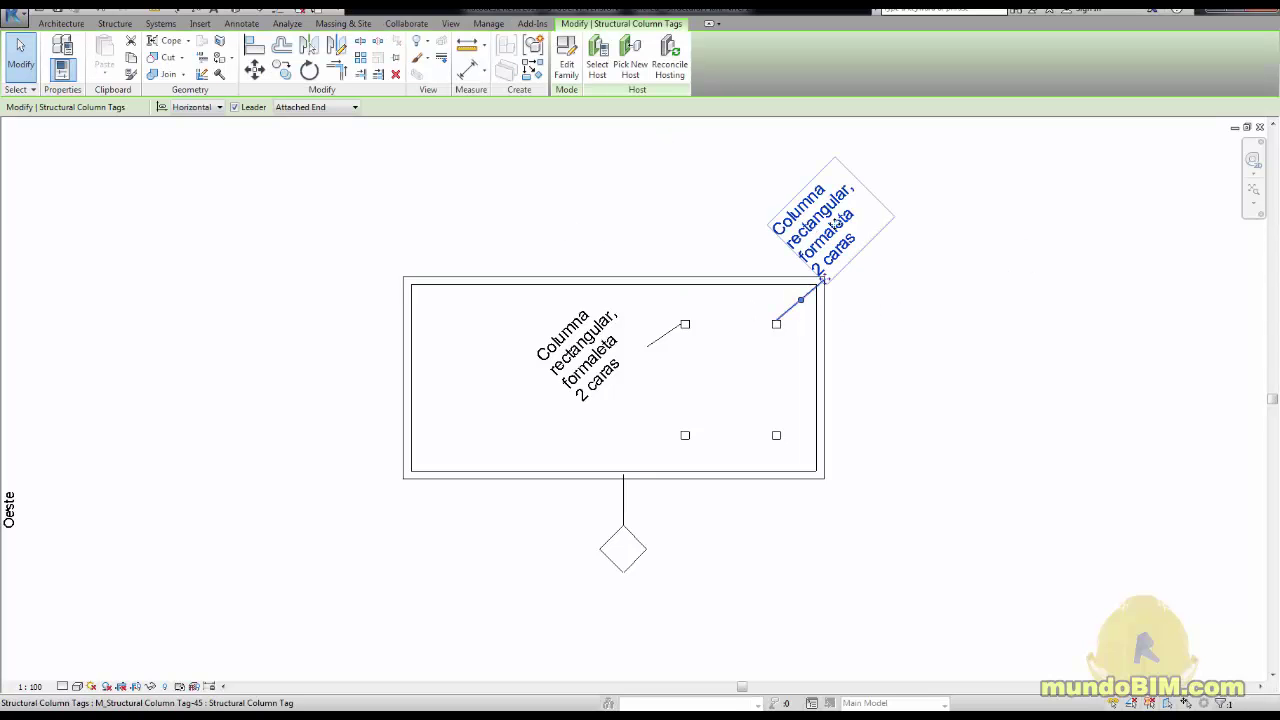
pyautogui.click(994, 258)
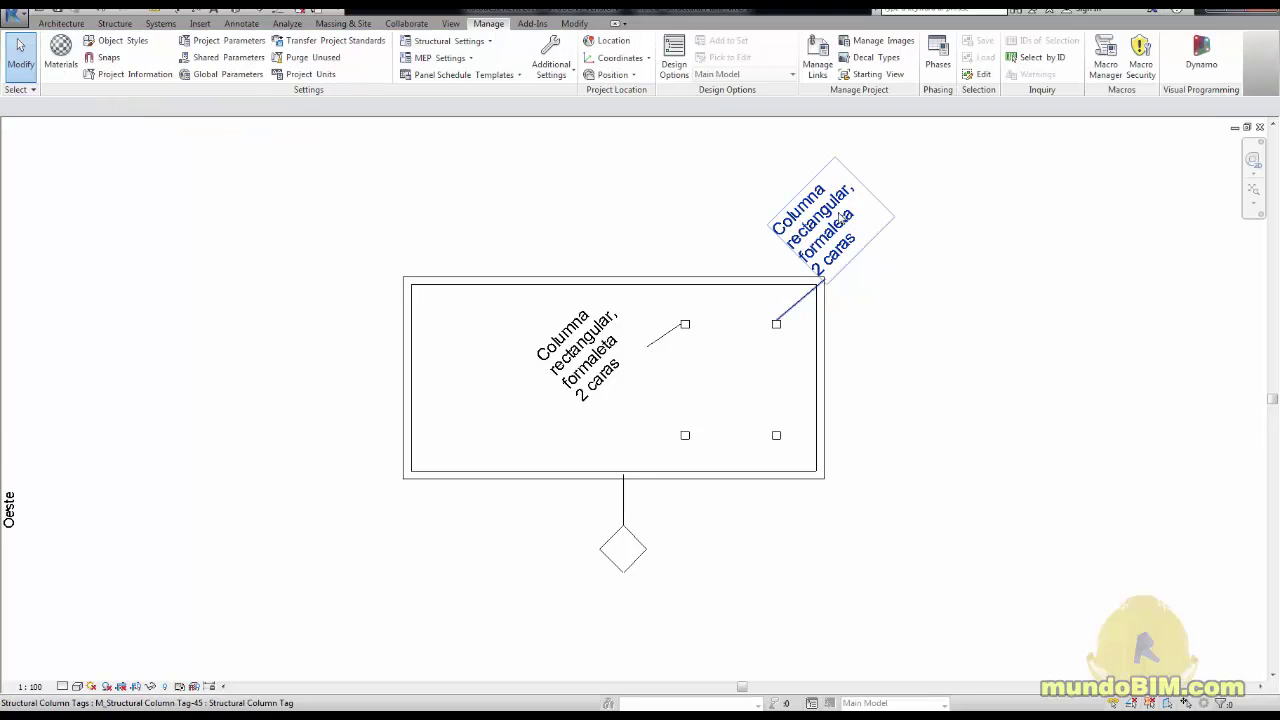
pyautogui.click(818, 228)
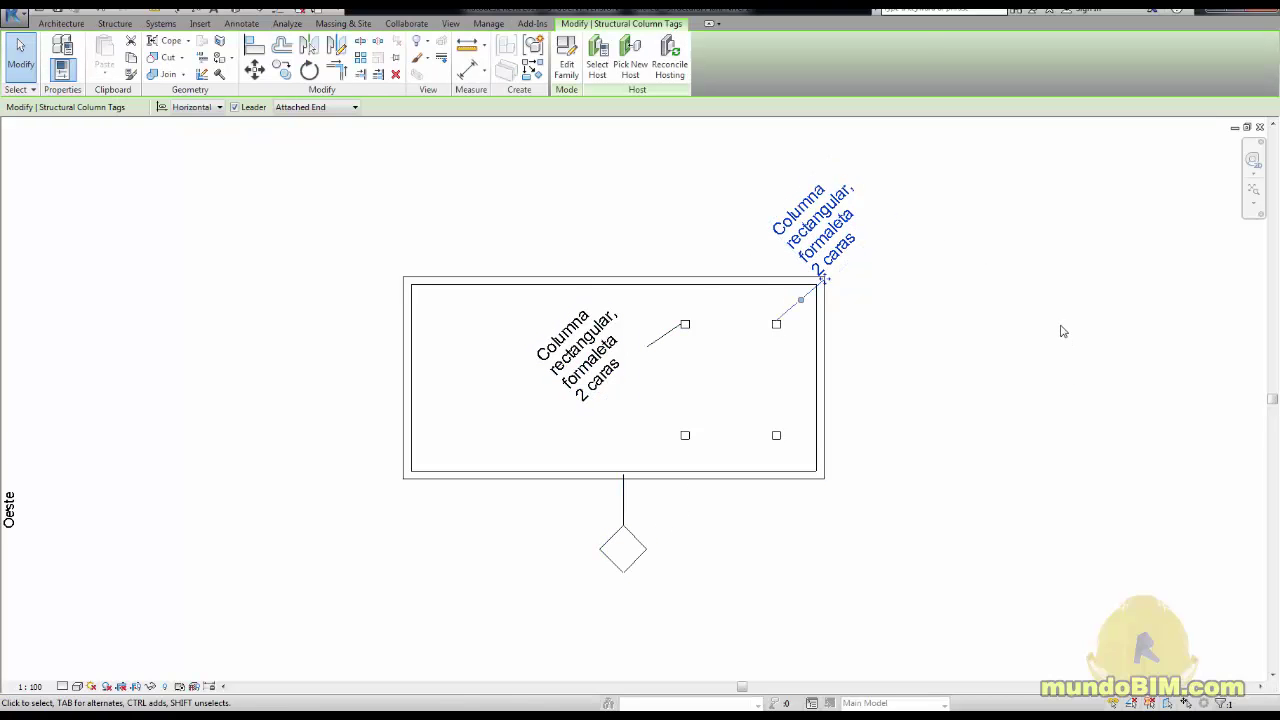
pyautogui.click(994, 263)
# Open the family of the upper-right structural column's tag for editing and check its label
pyautogui.click(836, 230)
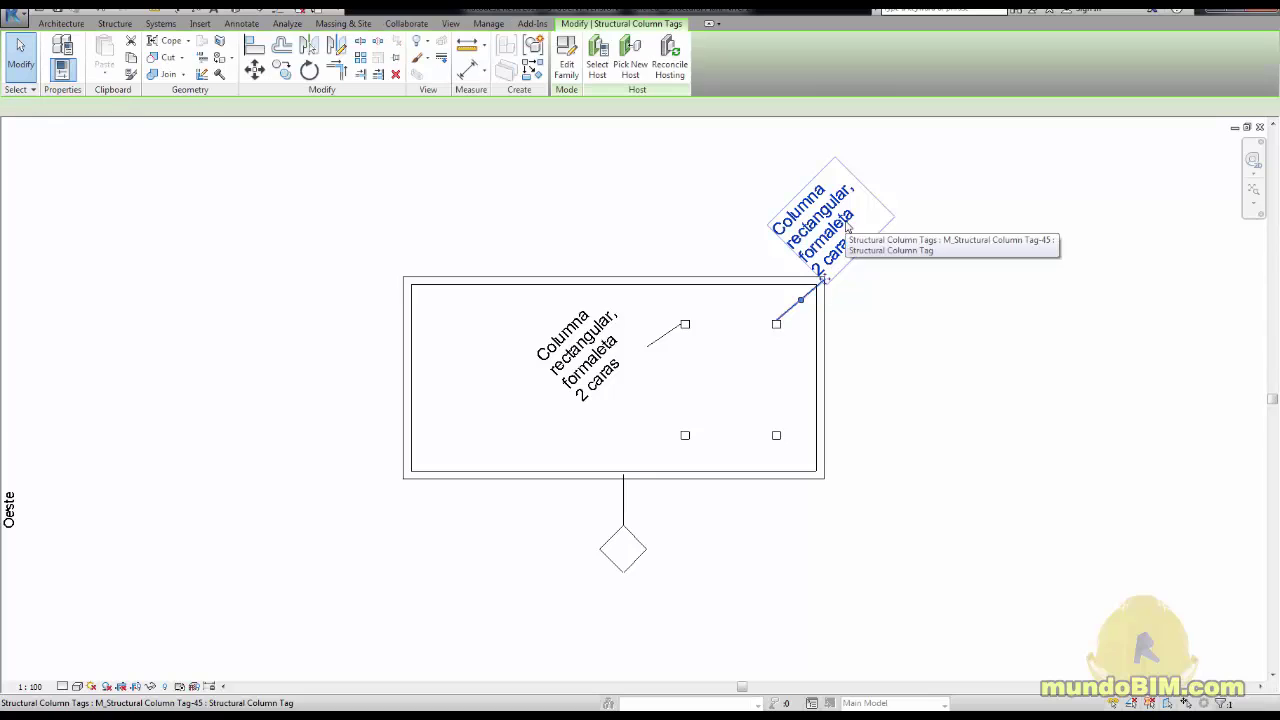
pyautogui.click(567, 66)
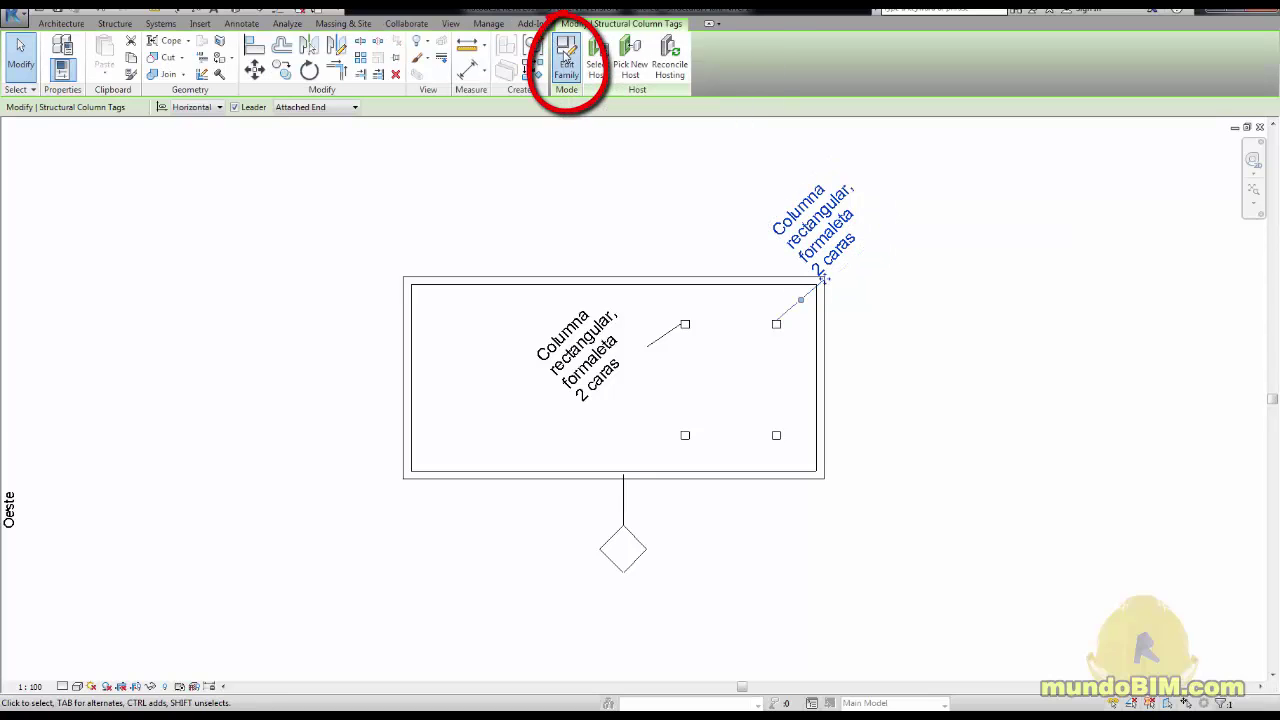
pyautogui.moveTo(651, 471); pyautogui.dragTo(716, 249, button='middle')
pyautogui.click(651, 295)
pyautogui.moveTo(688, 384); pyautogui.dragTo(662, 513, button='middle')
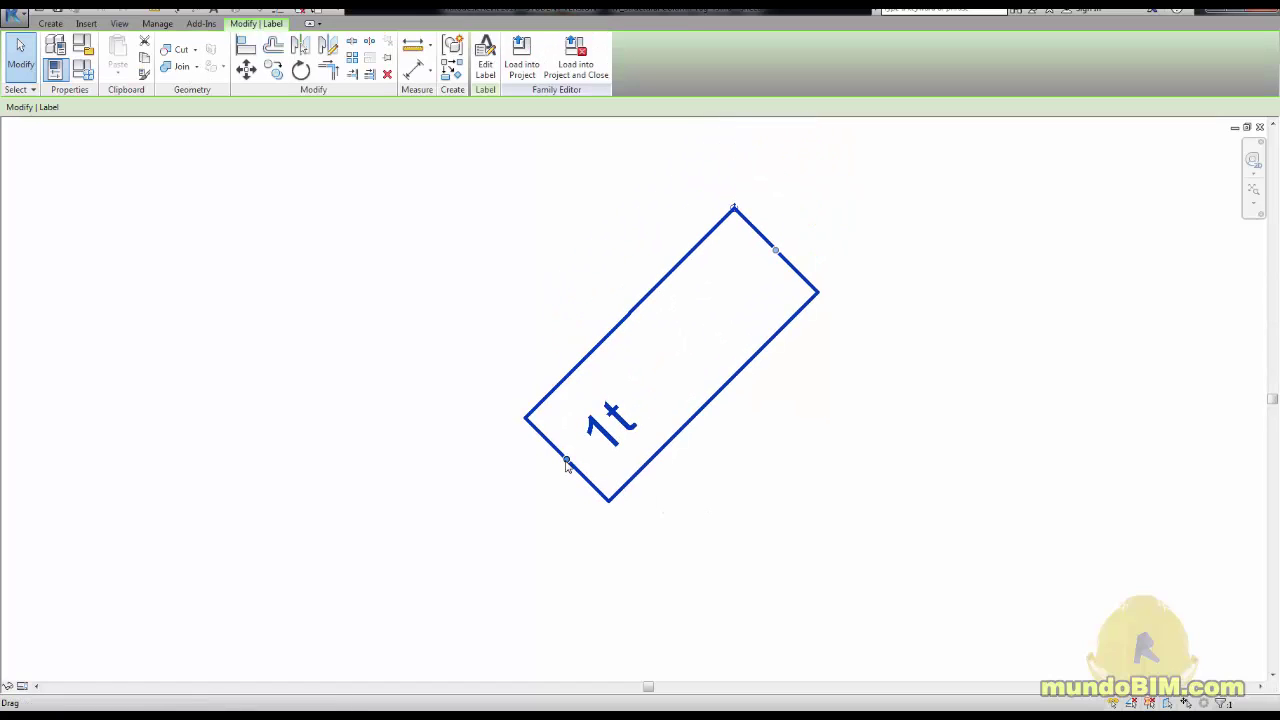
pyautogui.click(840, 449)
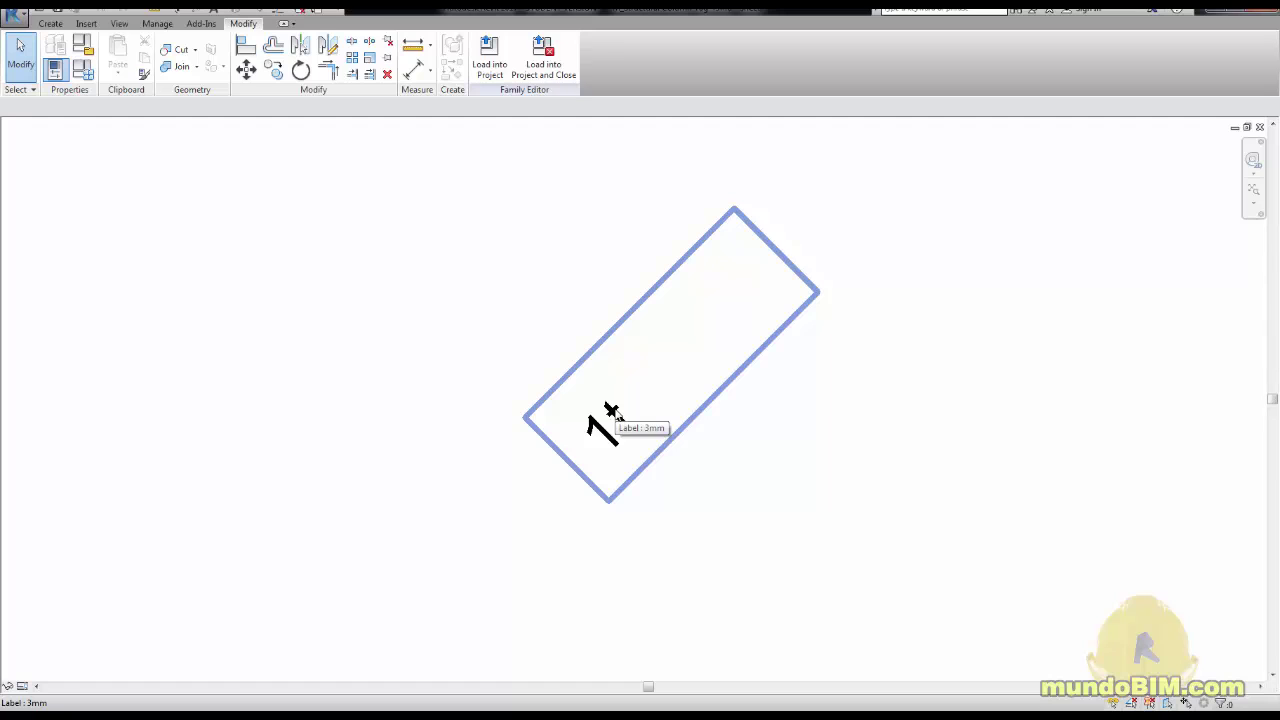
# Review the category parameters available to the tag's label, leaving the label parameters as they are
pyautogui.click(611, 411)
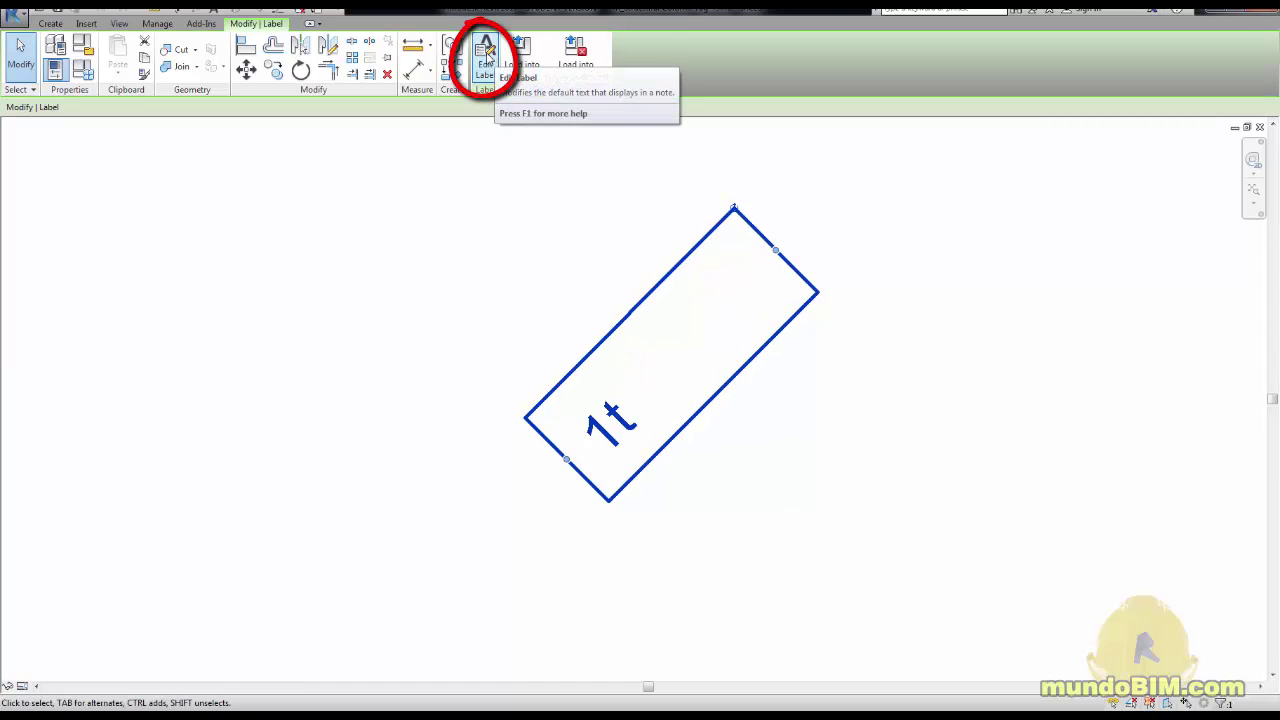
pyautogui.click(488, 60)
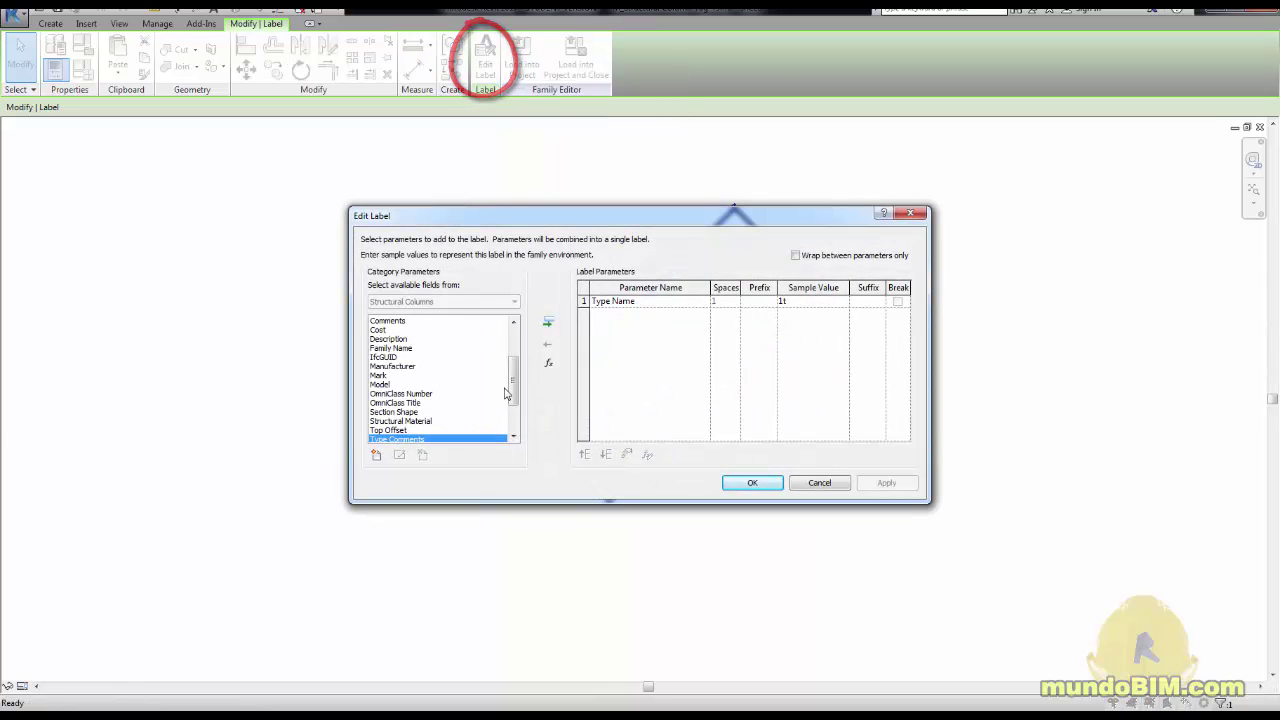
pyautogui.moveTo(512, 381)
pyautogui.mouseDown()
pyautogui.moveTo(520, 333)
pyautogui.moveTo(505, 415)
pyautogui.moveTo(517, 334)
pyautogui.moveTo(514, 400)
pyautogui.mouseUp()
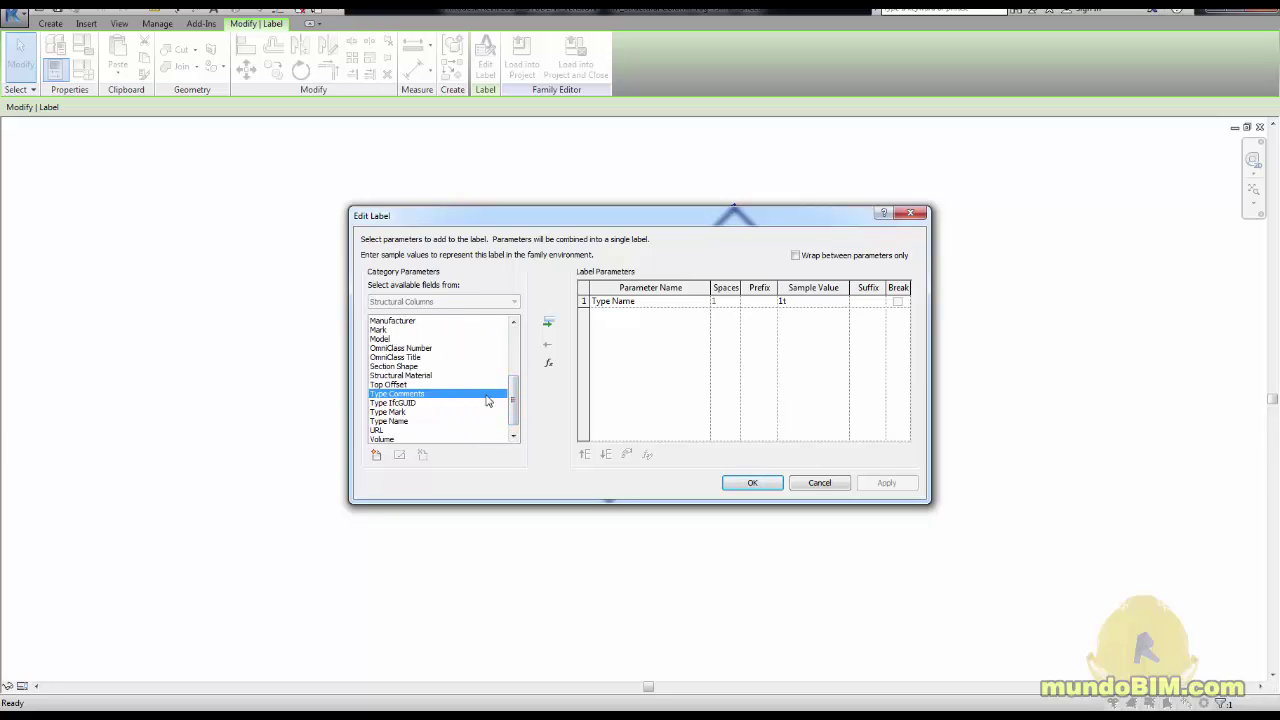
pyautogui.press('Return')
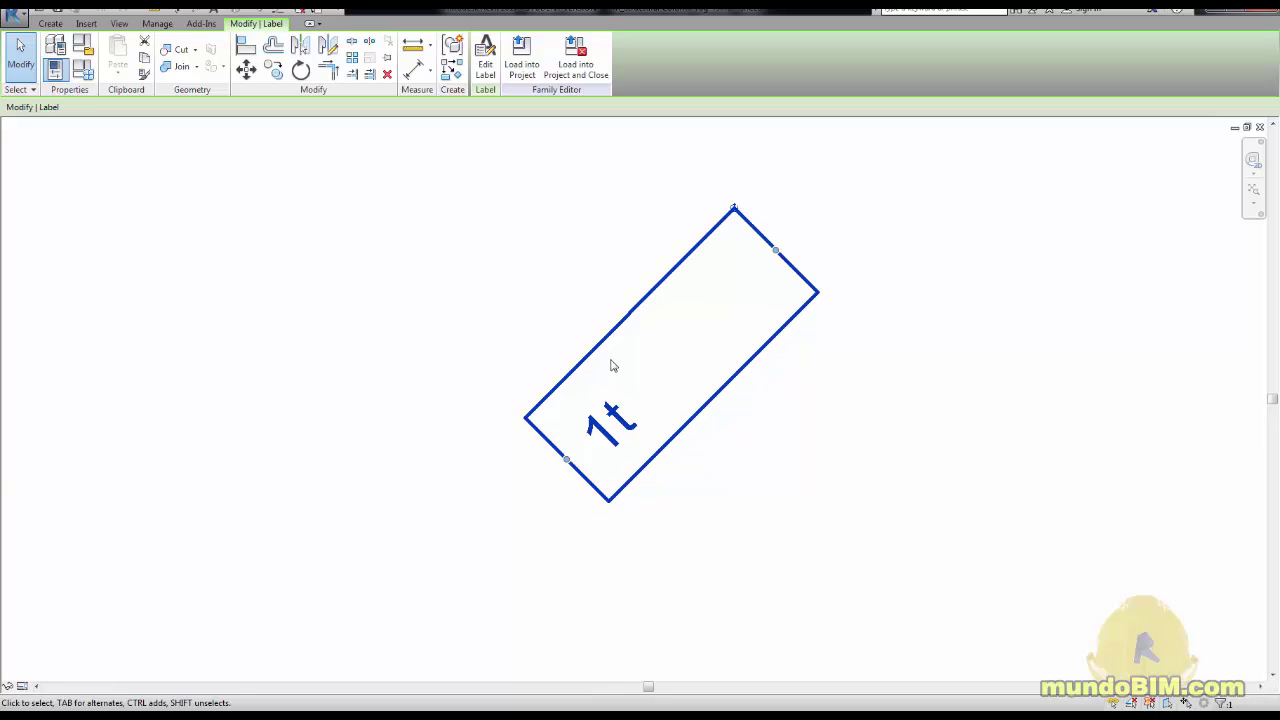
pyautogui.click(929, 186)
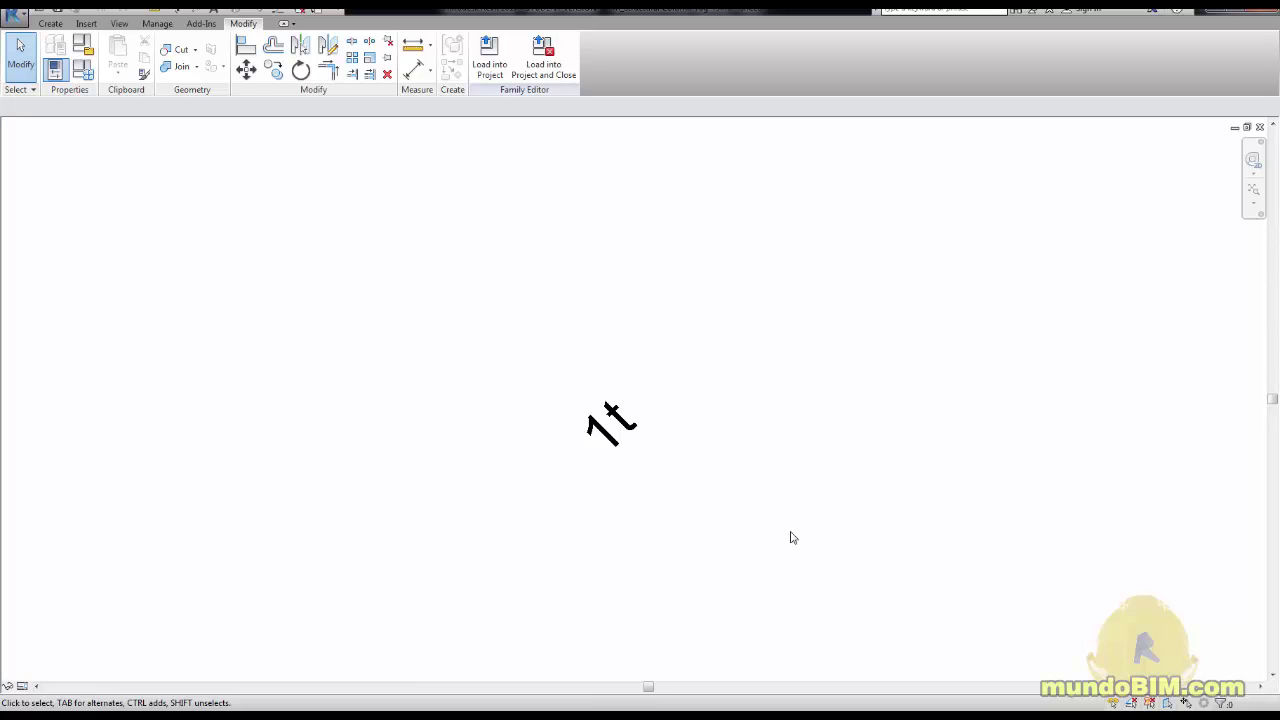
# Edit the tag's label and add the shared parameter Material 1 from the Informacion de materiales group to its available fields
pyautogui.click(643, 414)
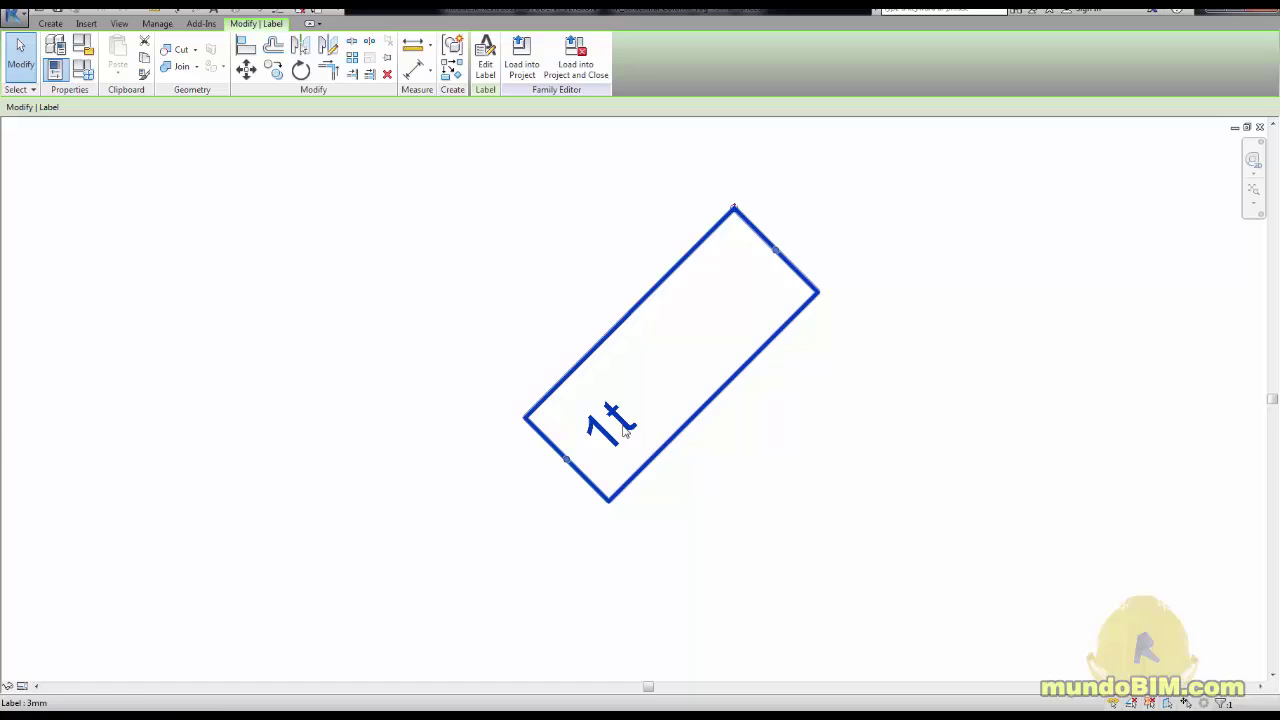
pyautogui.click(486, 57)
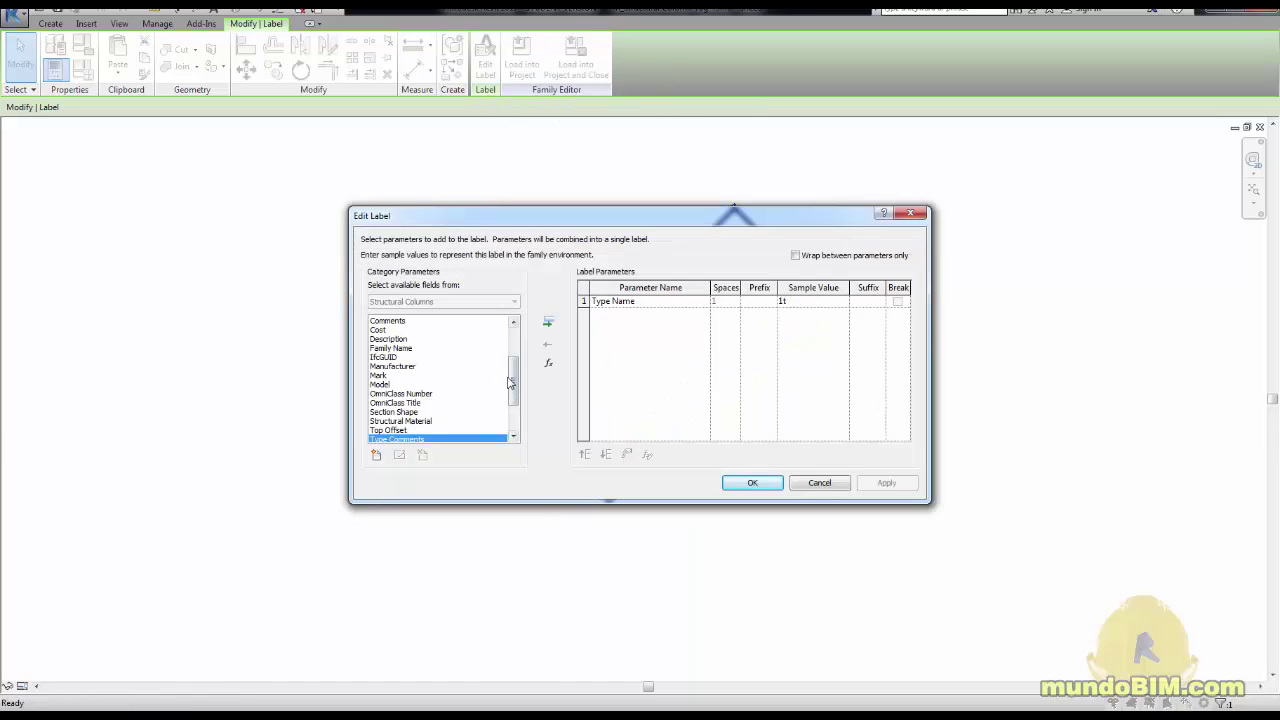
pyautogui.moveTo(510, 388); pyautogui.dragTo(510, 416)
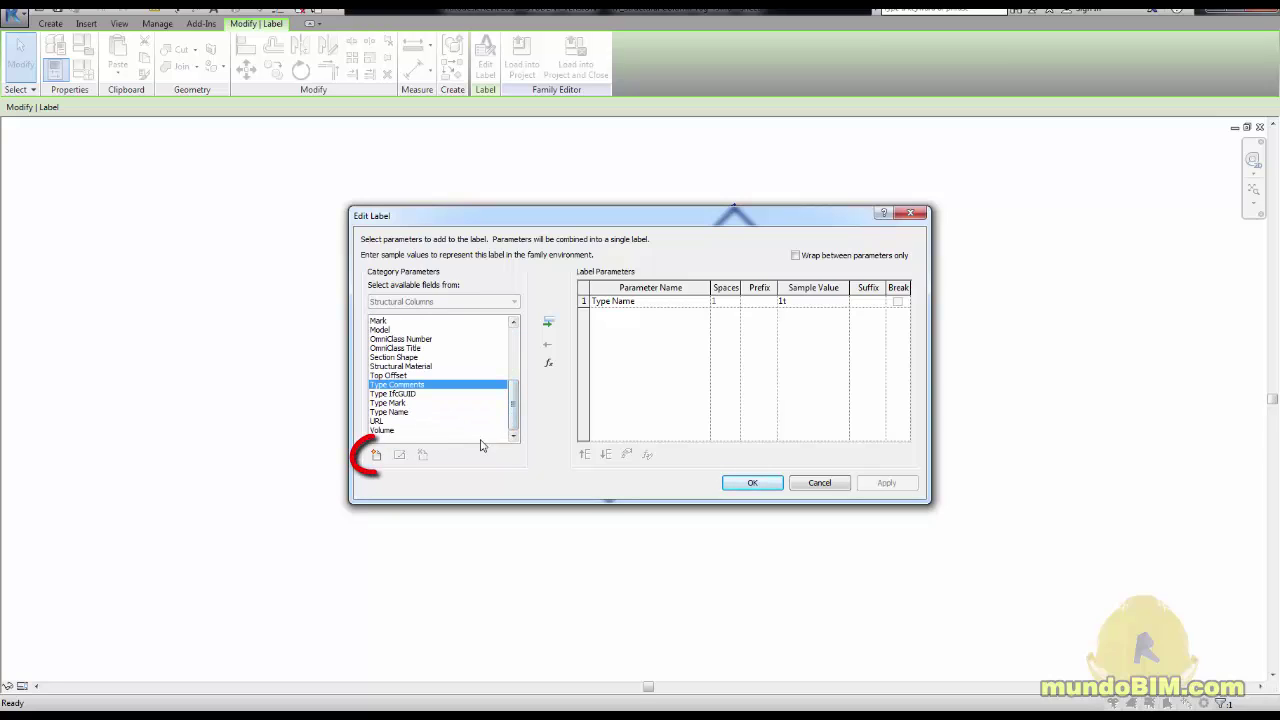
pyautogui.click(376, 458)
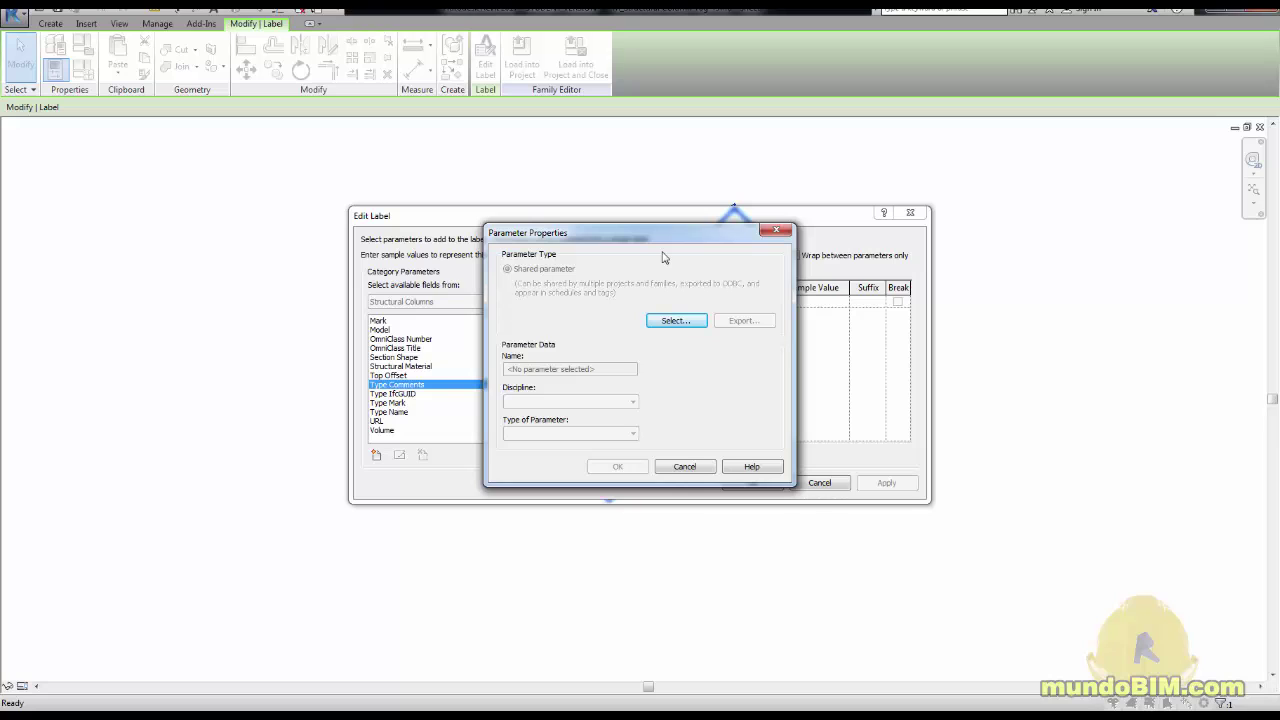
pyautogui.click(677, 321)
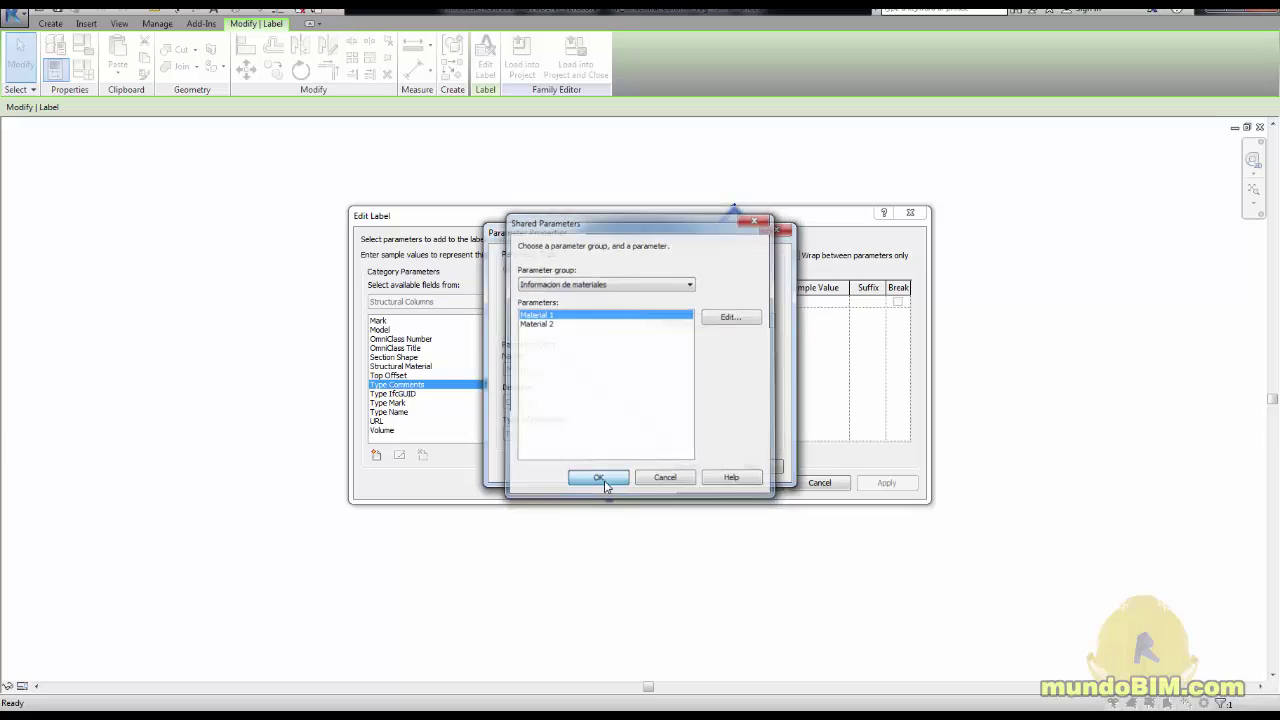
pyautogui.click(603, 480)
pyautogui.click(624, 470)
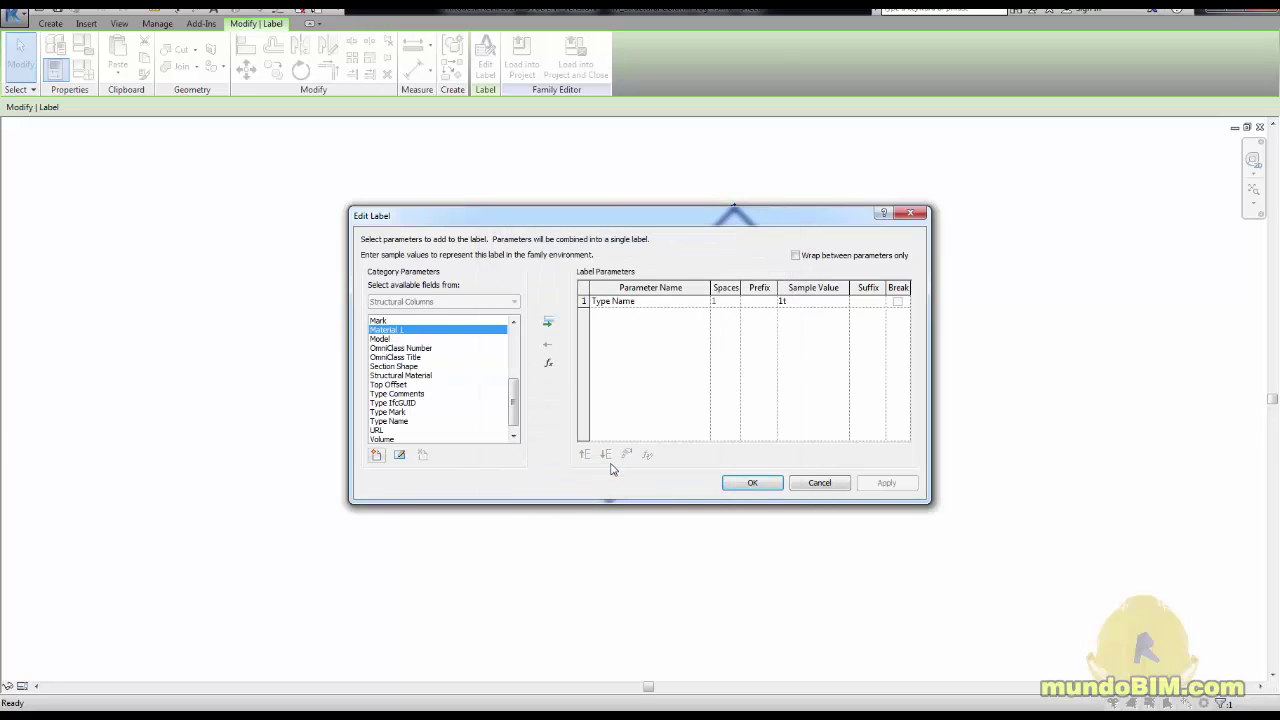
# Add the shared parameter Material 2 to the label's available category parameters
pyautogui.click(376, 458)
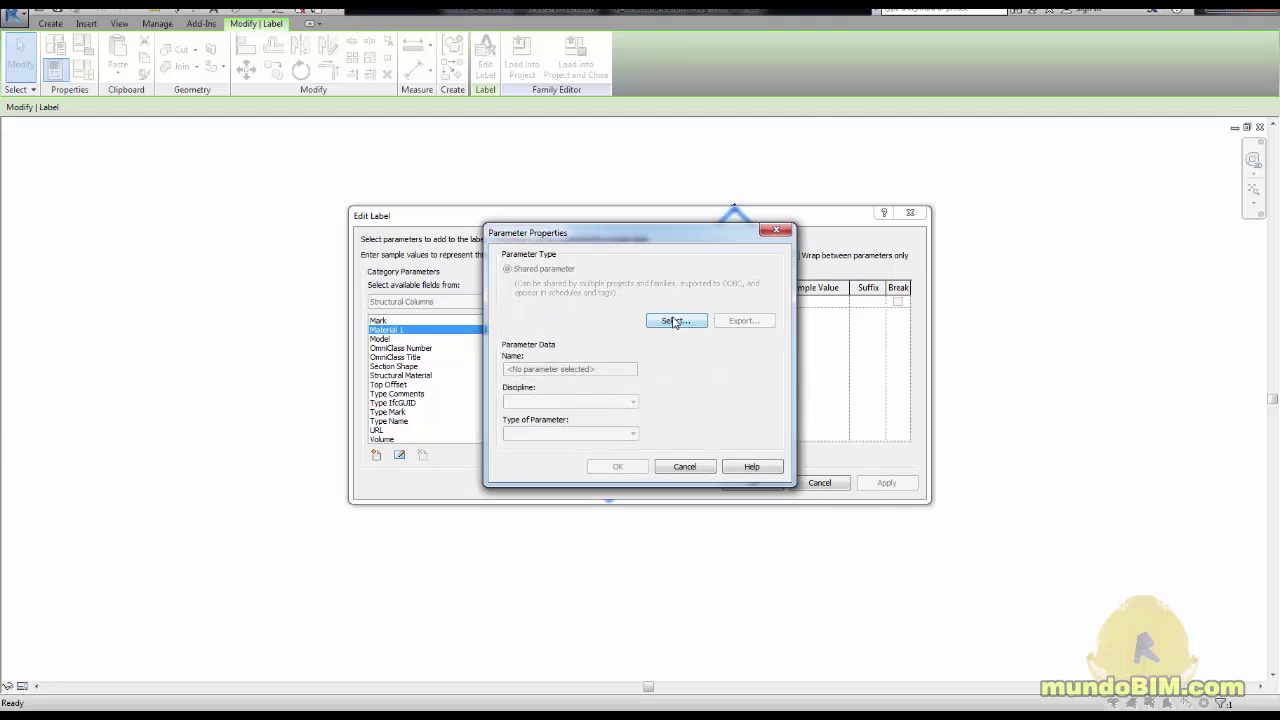
pyautogui.click(675, 321)
pyautogui.click(543, 326)
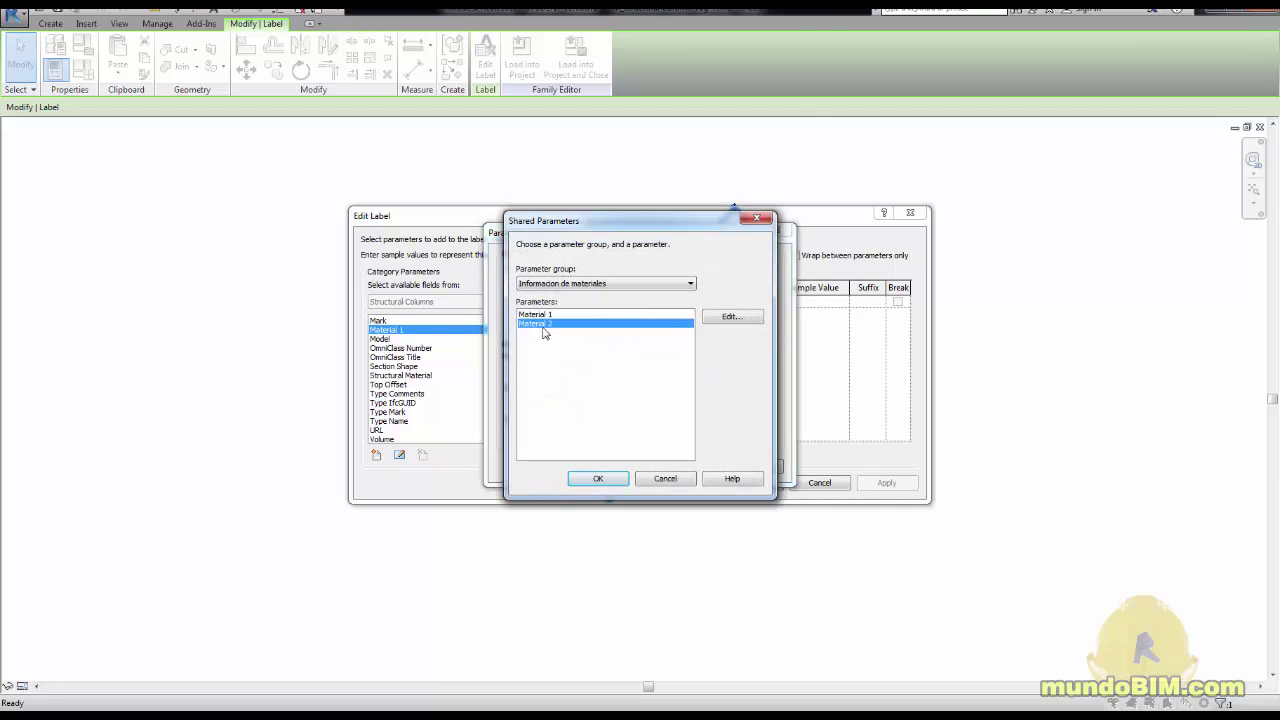
pyautogui.click(597, 478)
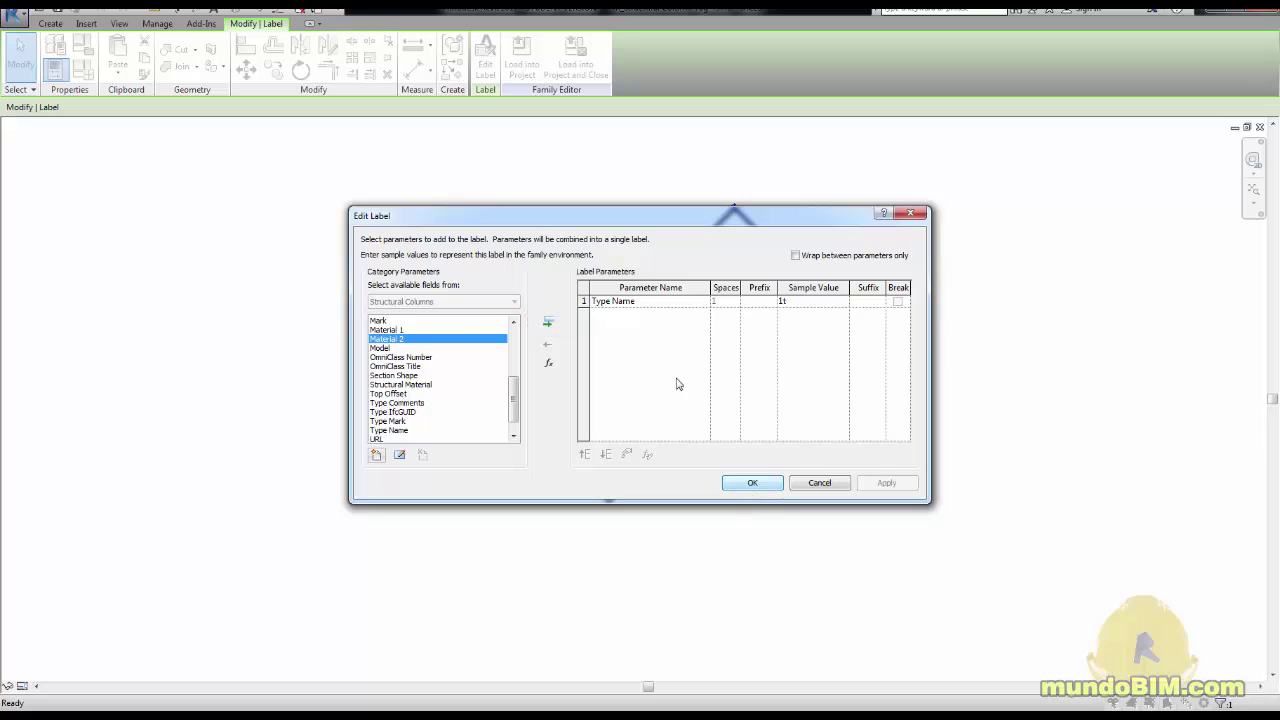
# Add both Material 1 and Material 2 to the label parameters after Type Name and confirm the label
pyautogui.keyDown('ctrl'); pyautogui.click(398, 330); pyautogui.keyUp('ctrl')
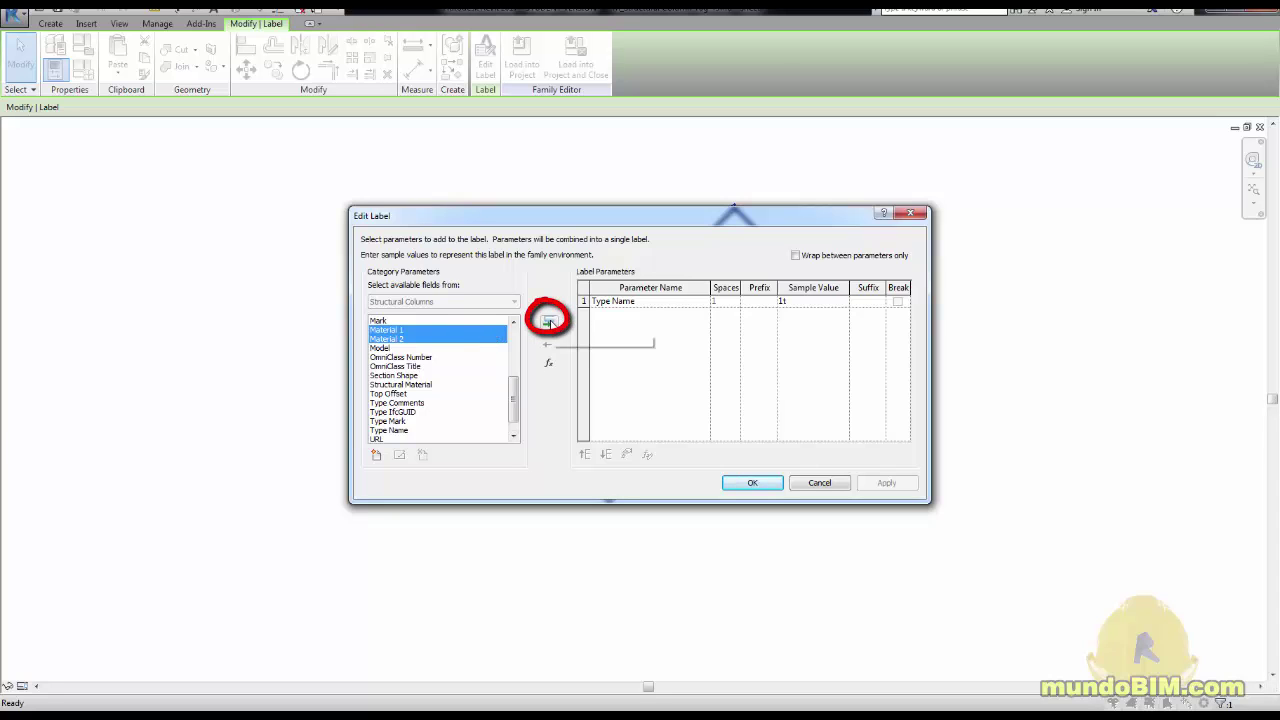
pyautogui.click(548, 322)
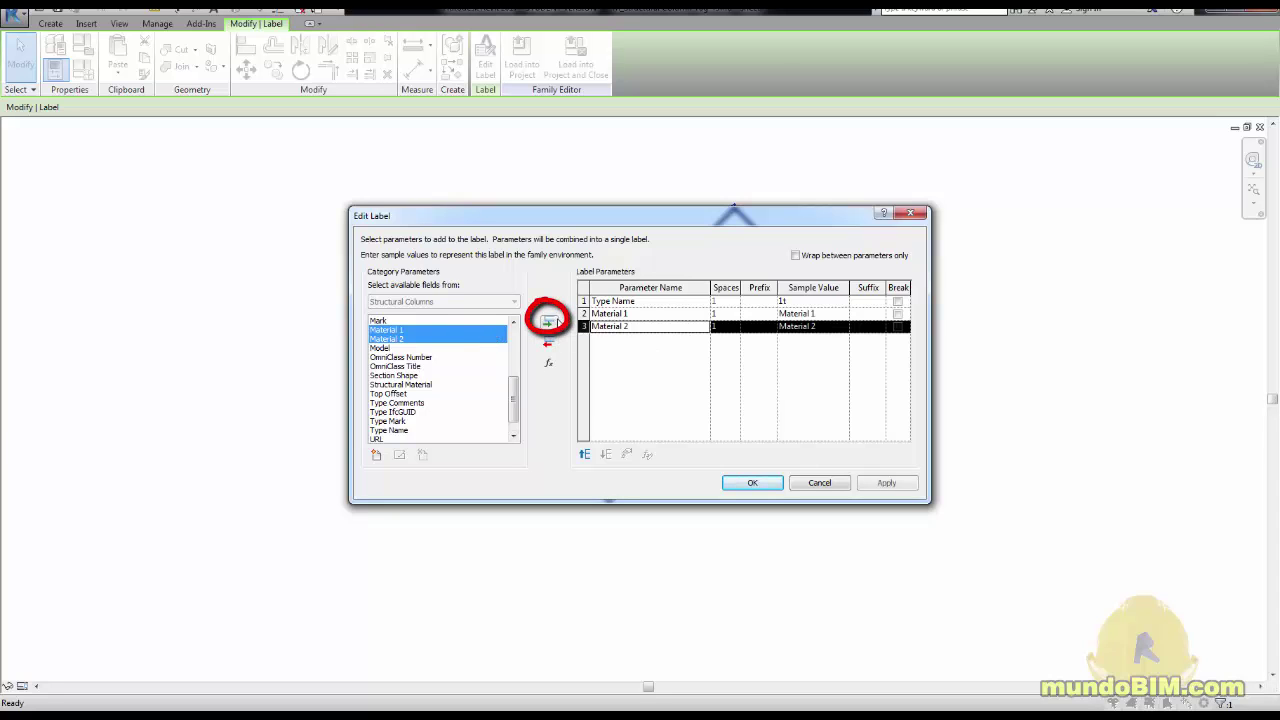
pyautogui.click(755, 484)
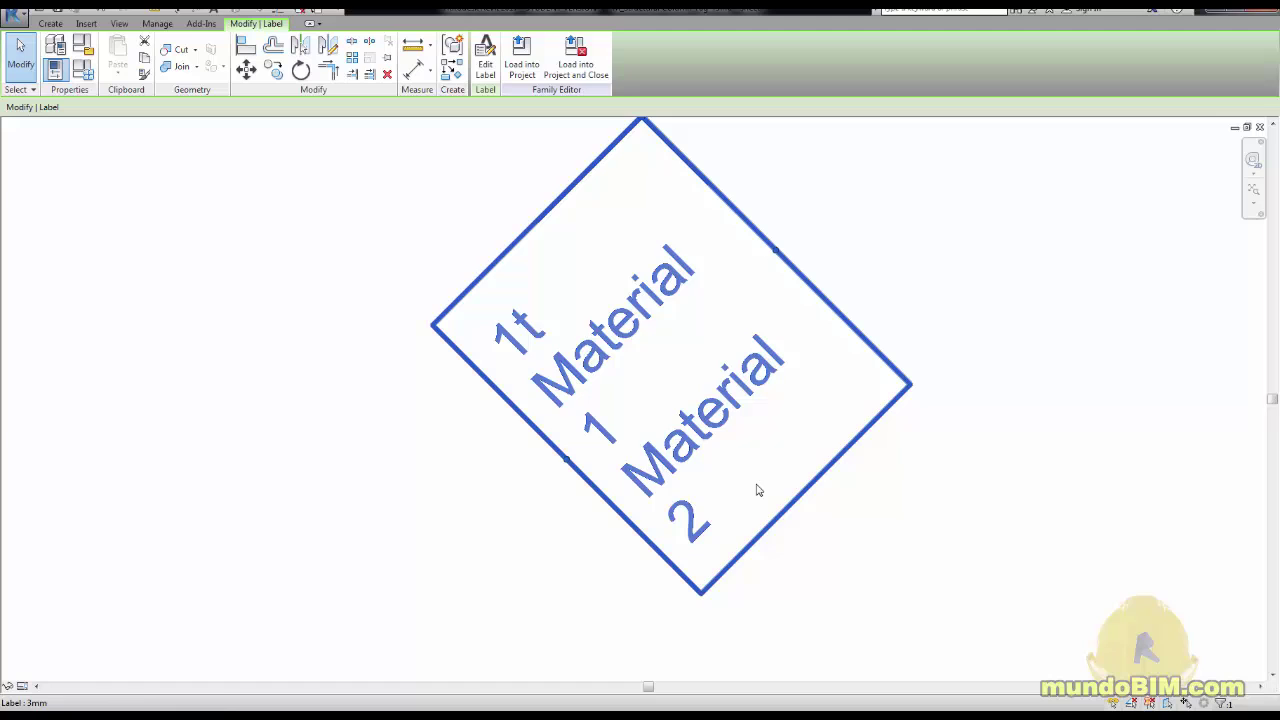
# Load the structural column tag into the project and close it without saving, overwriting the existing version and its parameter values
pyautogui.click(958, 491)
pyautogui.scroll(-2, 958, 491)
pyautogui.moveTo(957, 491); pyautogui.dragTo(757, 466, button='middle')
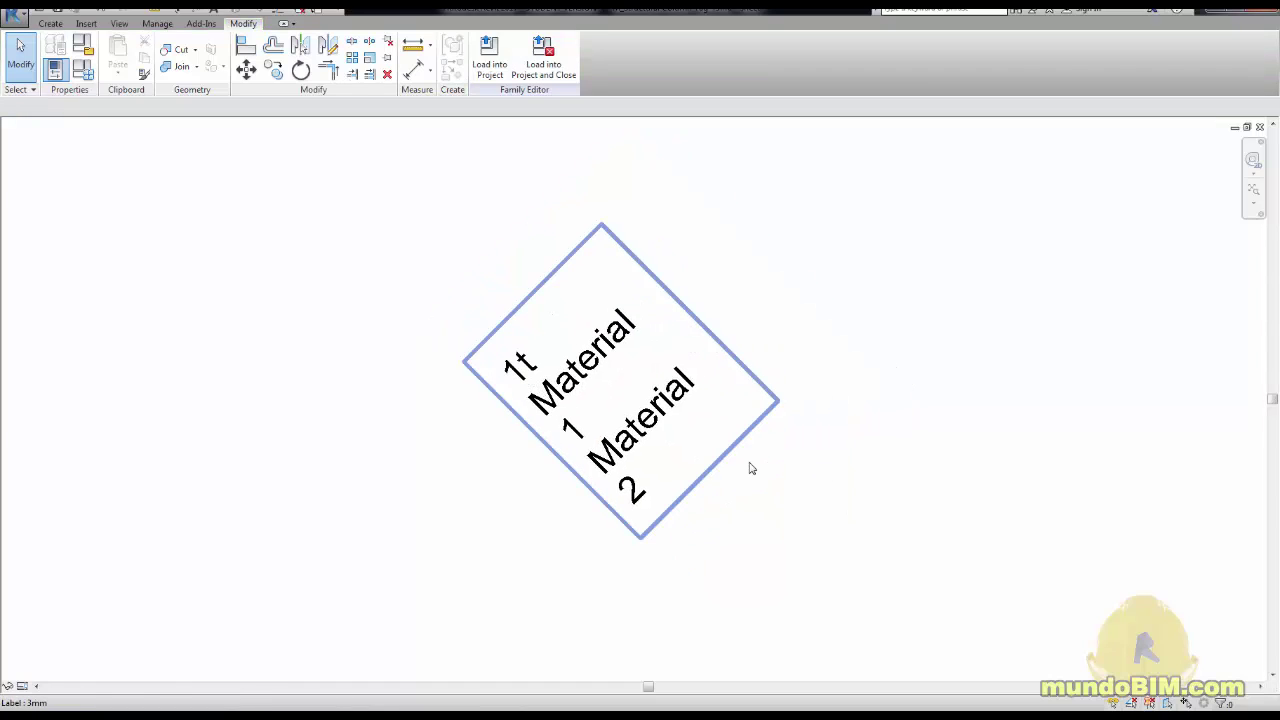
pyautogui.click(545, 76)
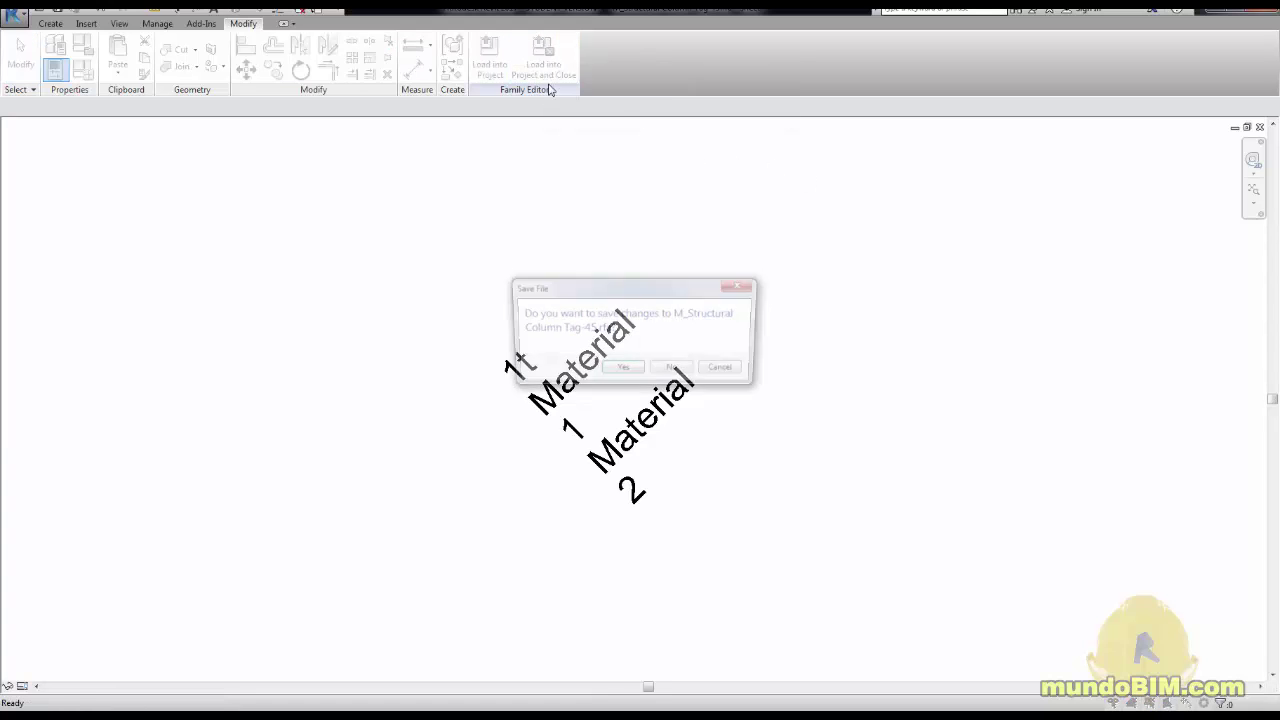
pyautogui.click(678, 371)
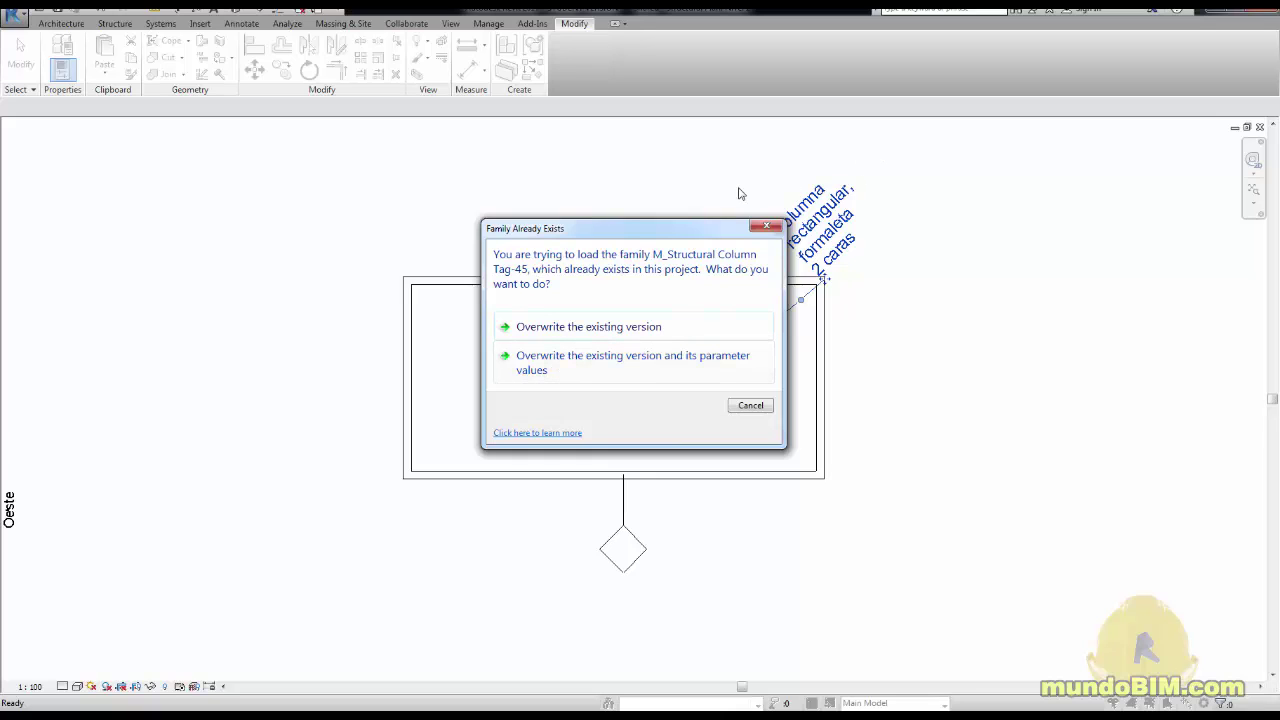
pyautogui.click(660, 372)
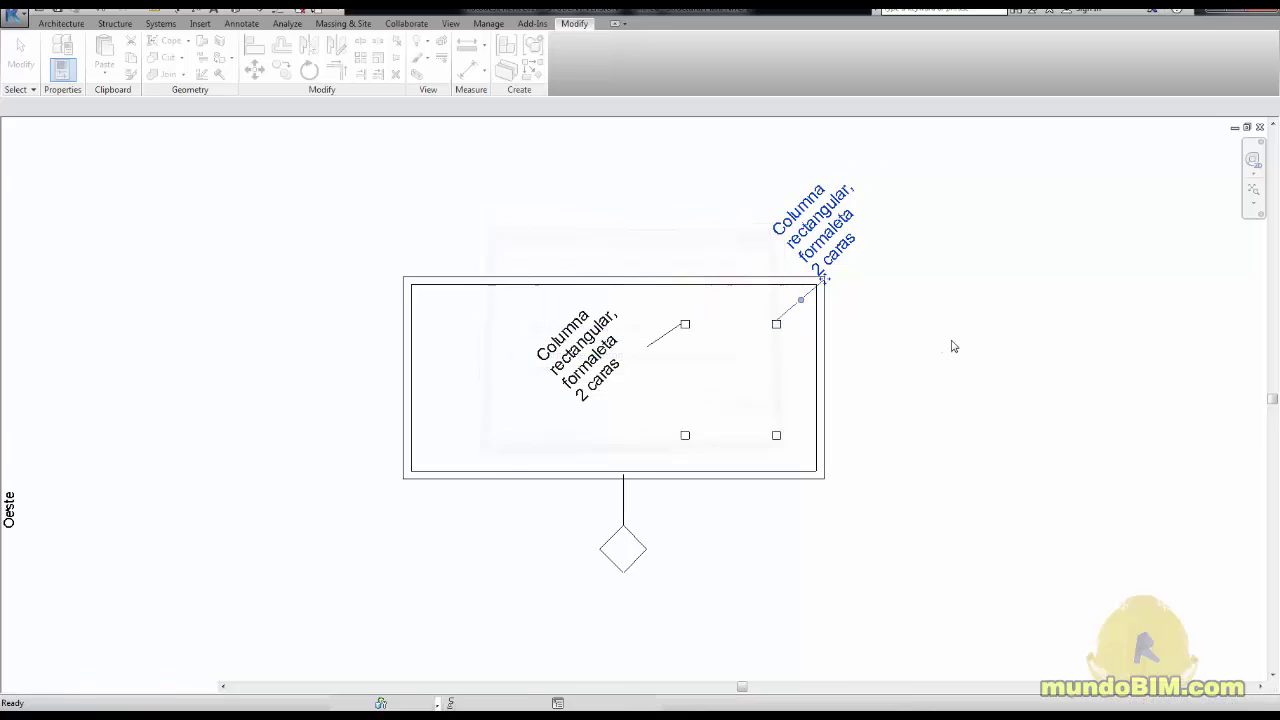
pyautogui.click(939, 275)
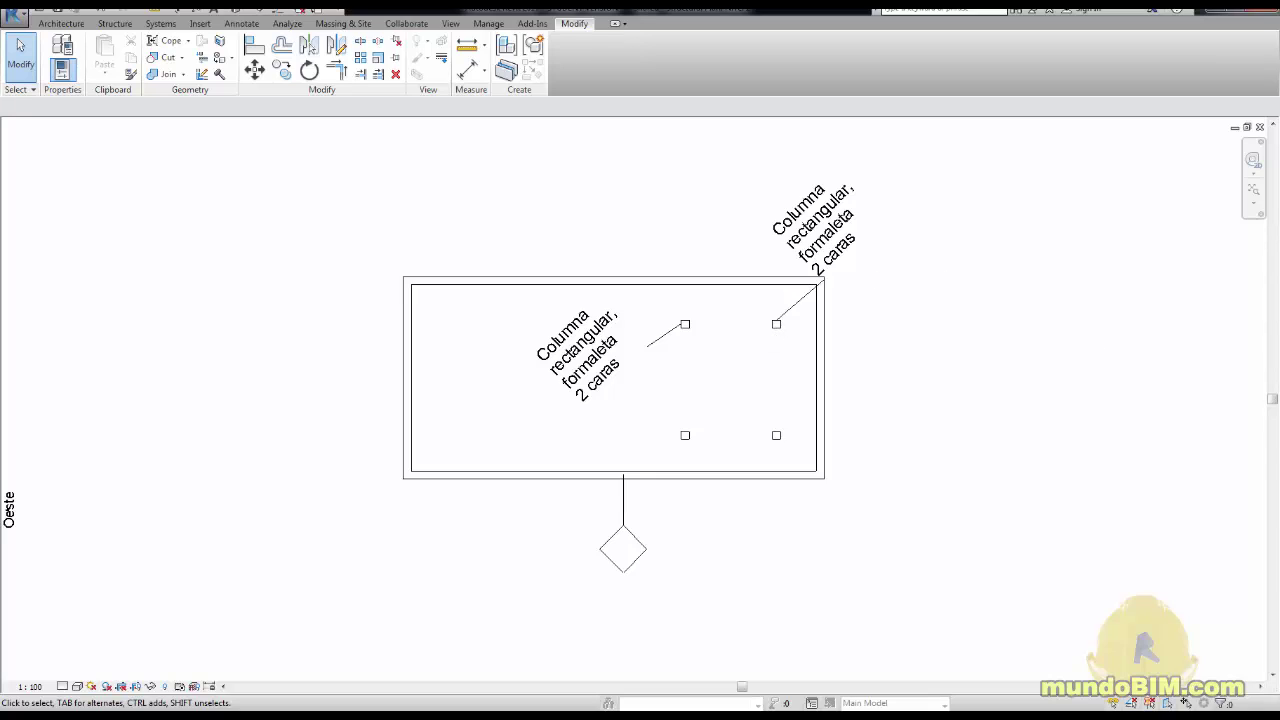
# Set the Material 1 parameter of the upper-left structural column in the group of four to Mortero
pyautogui.moveTo(1279, 80); pyautogui.dragTo(978, 141)
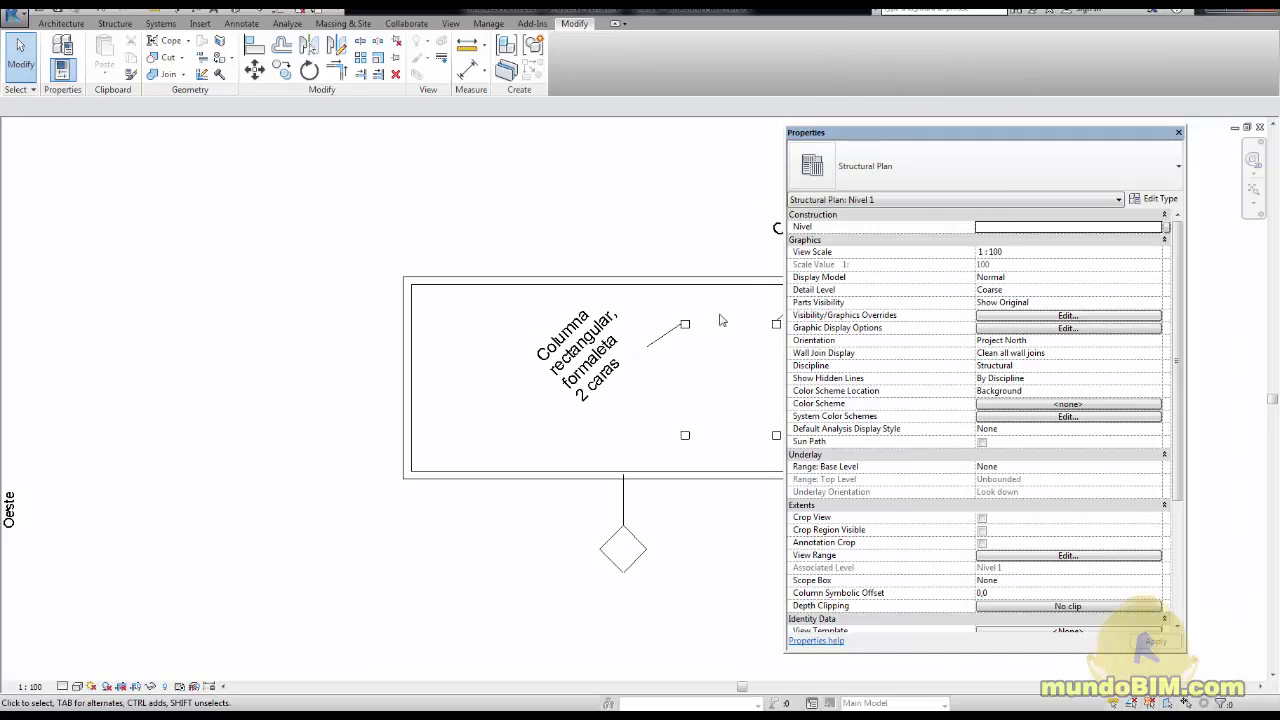
pyautogui.click(685, 326)
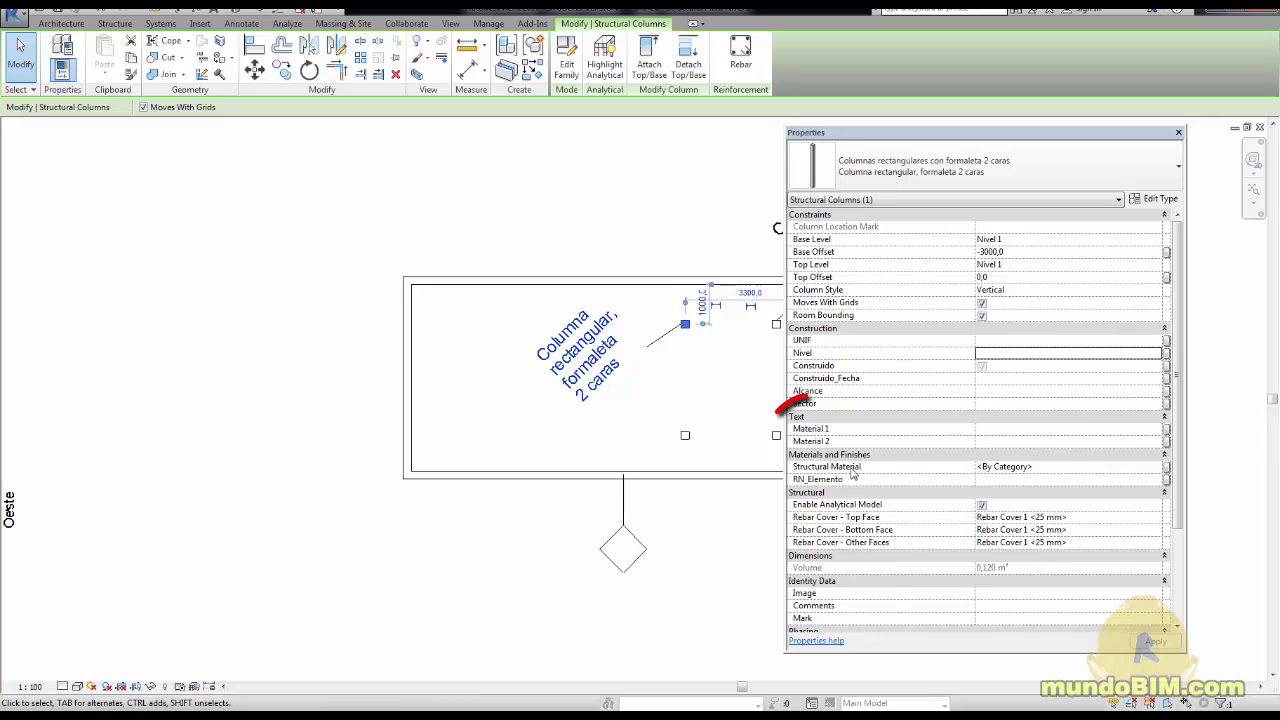
pyautogui.click(999, 431)
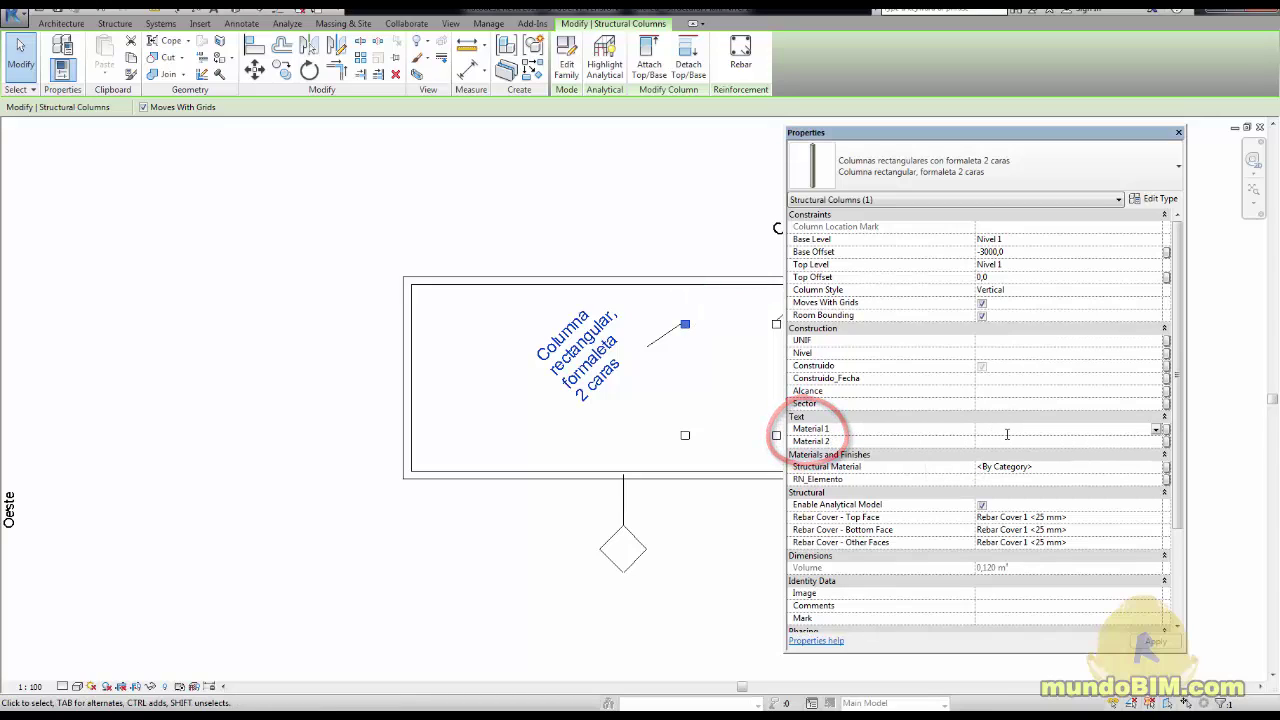
pyautogui.write('Mortero')
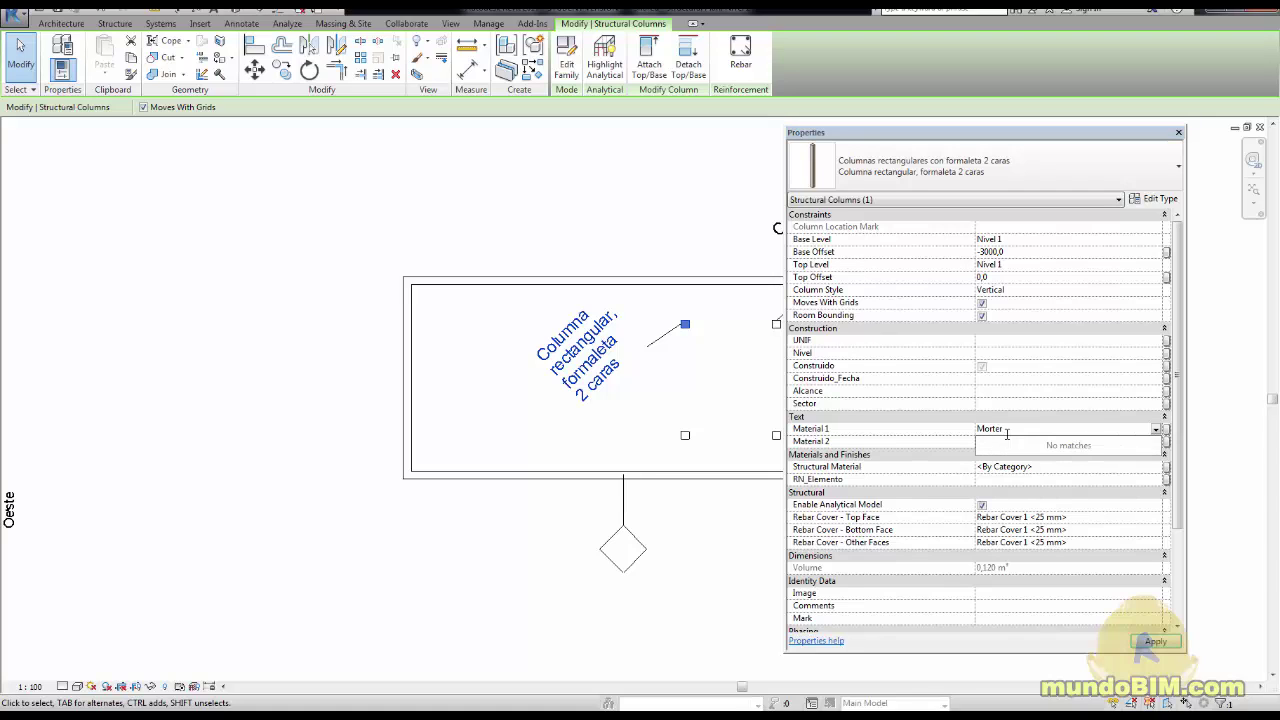
pyautogui.click(660, 240)
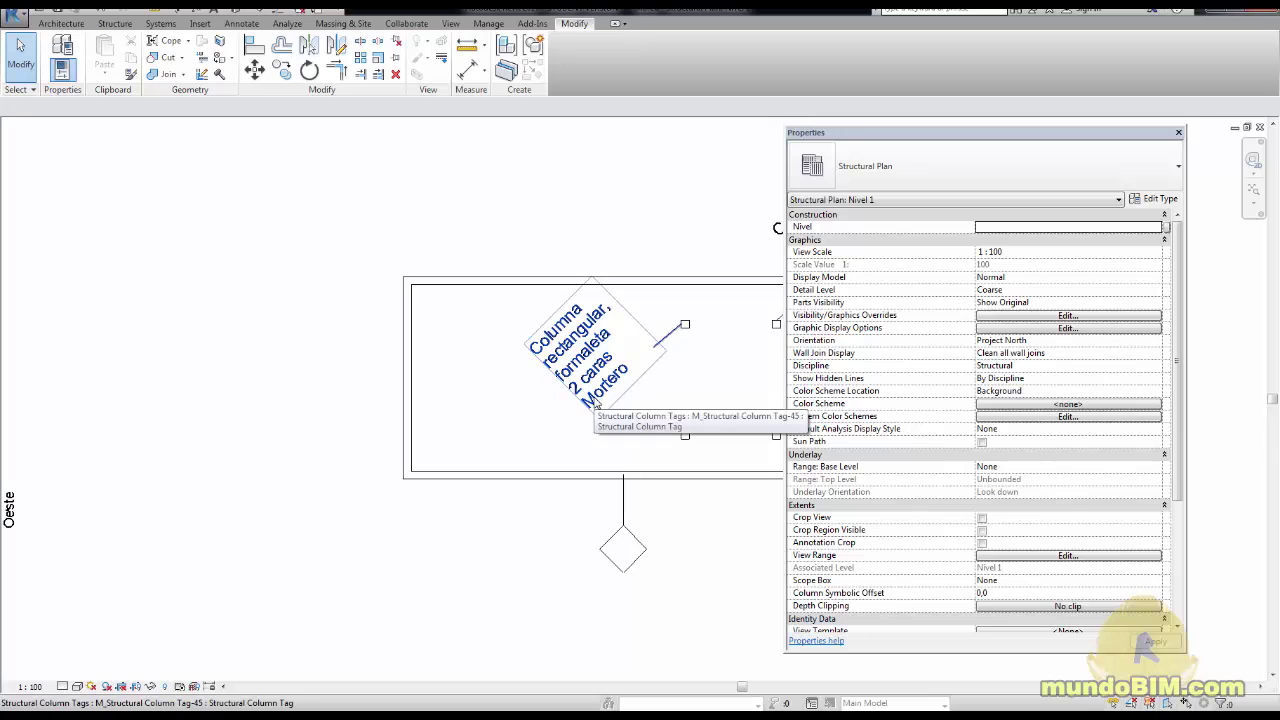
# Set the same column's Material 2 parameter to Ladrillo and move the properties palette off the plan
pyautogui.click(688, 326)
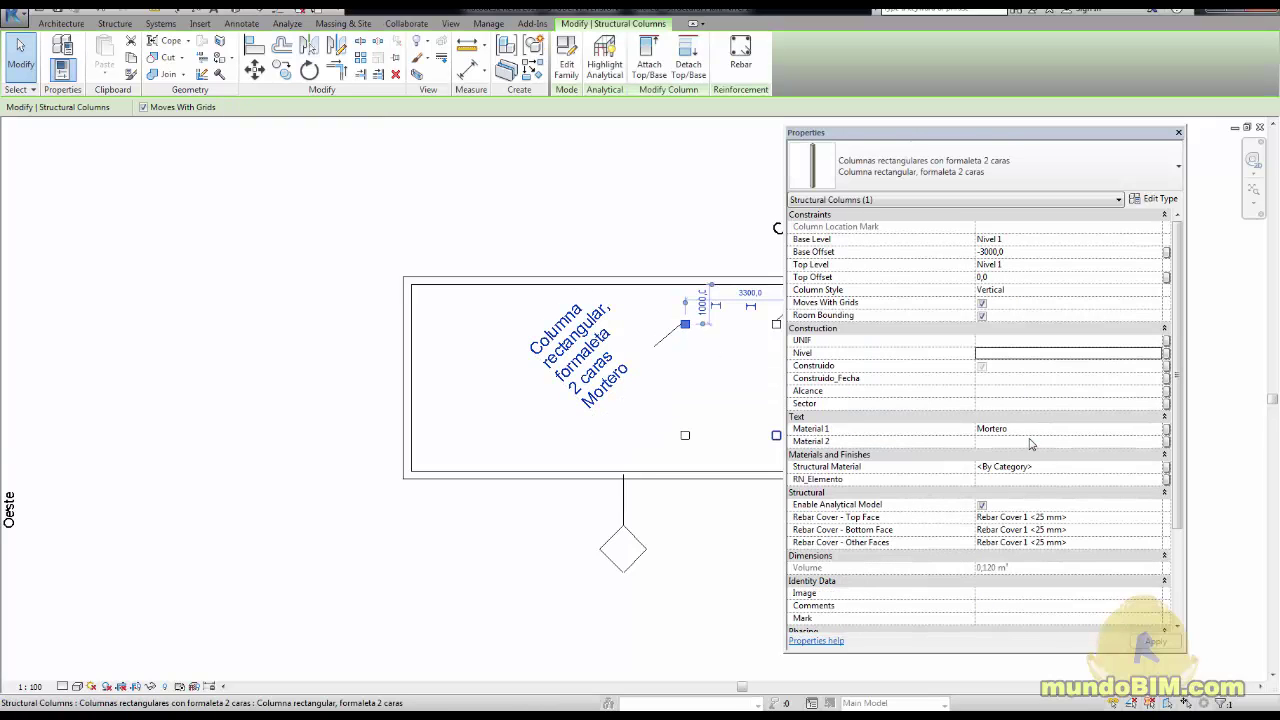
pyautogui.click(1030, 442)
pyautogui.write('L')
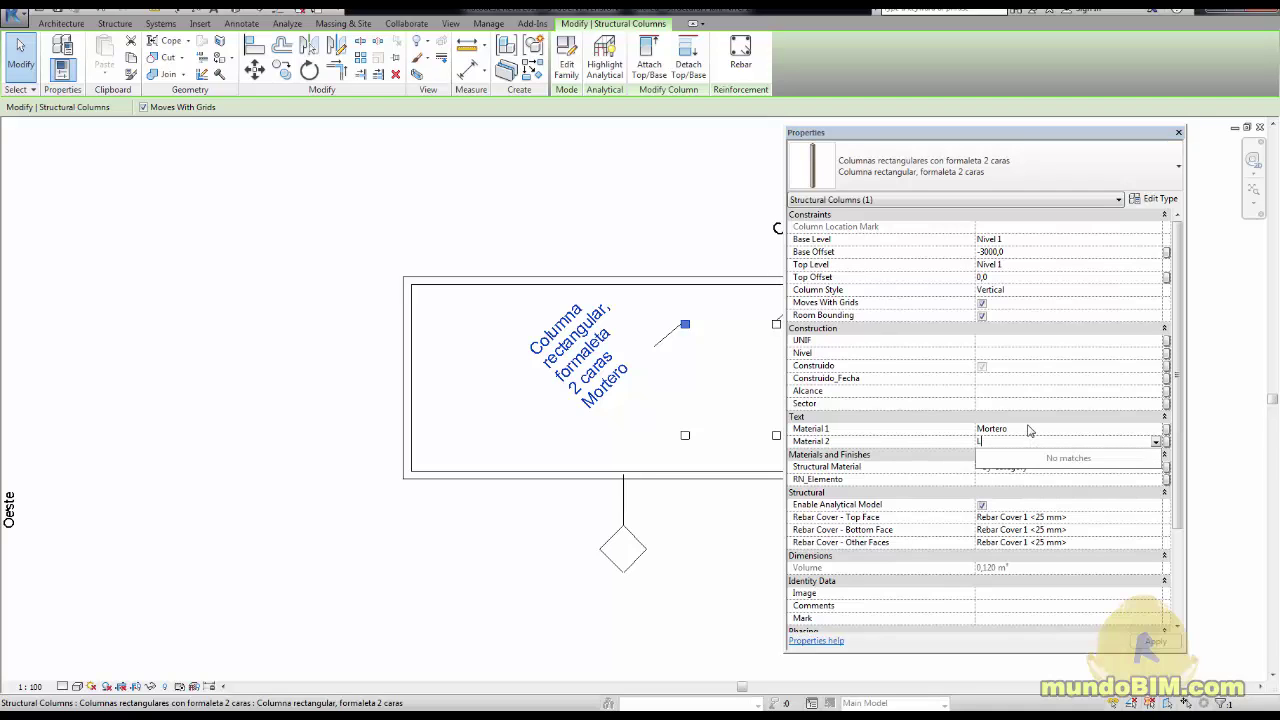
pyautogui.write('adrillo')
pyautogui.press('Return')
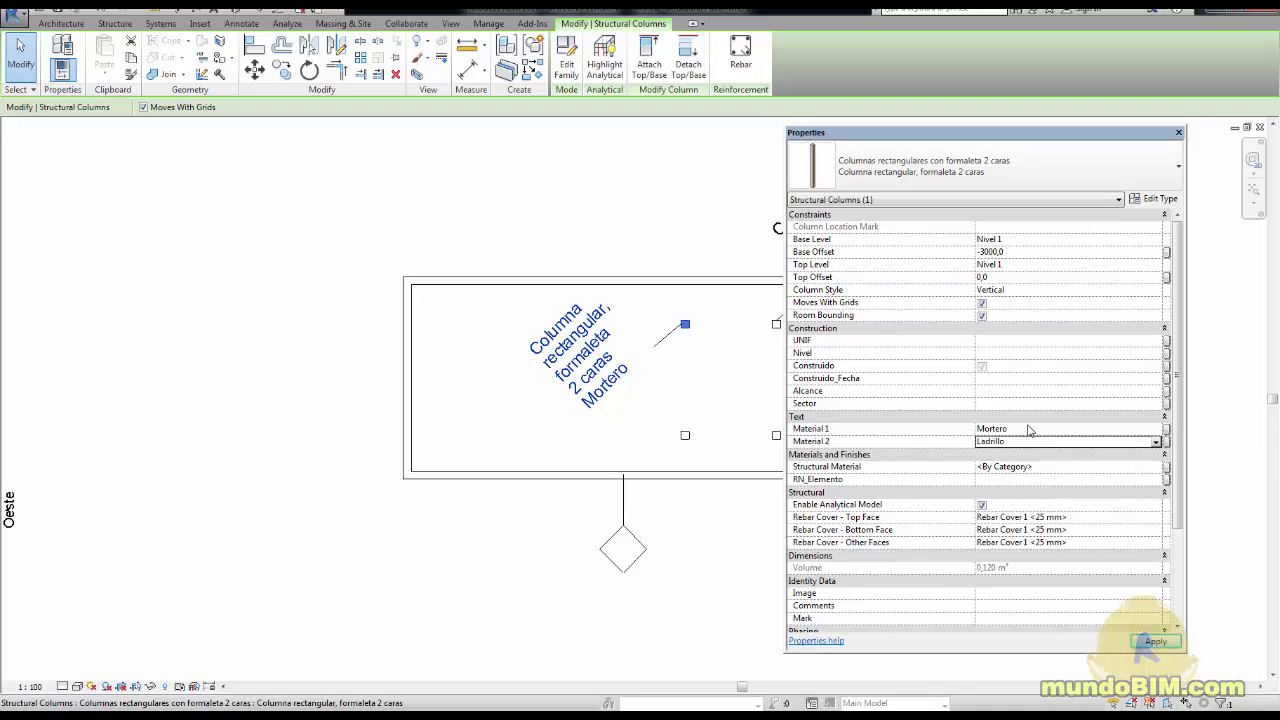
pyautogui.click(616, 378)
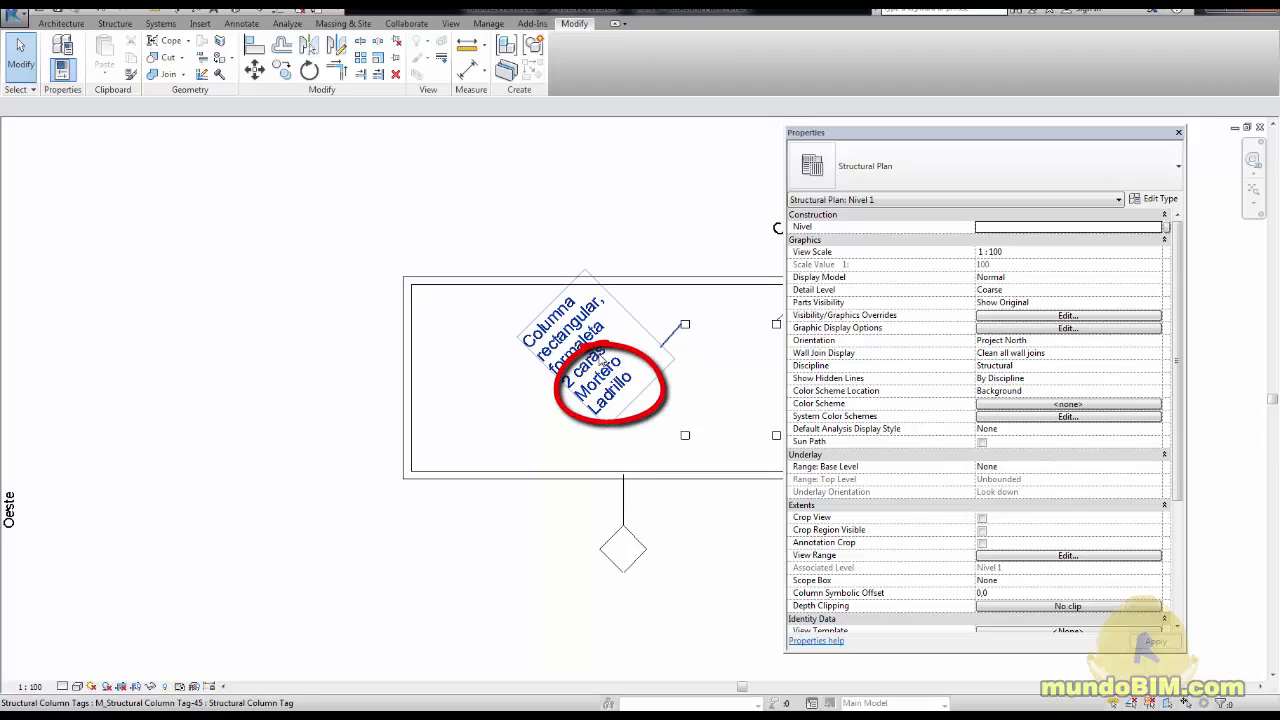
pyautogui.click(690, 368)
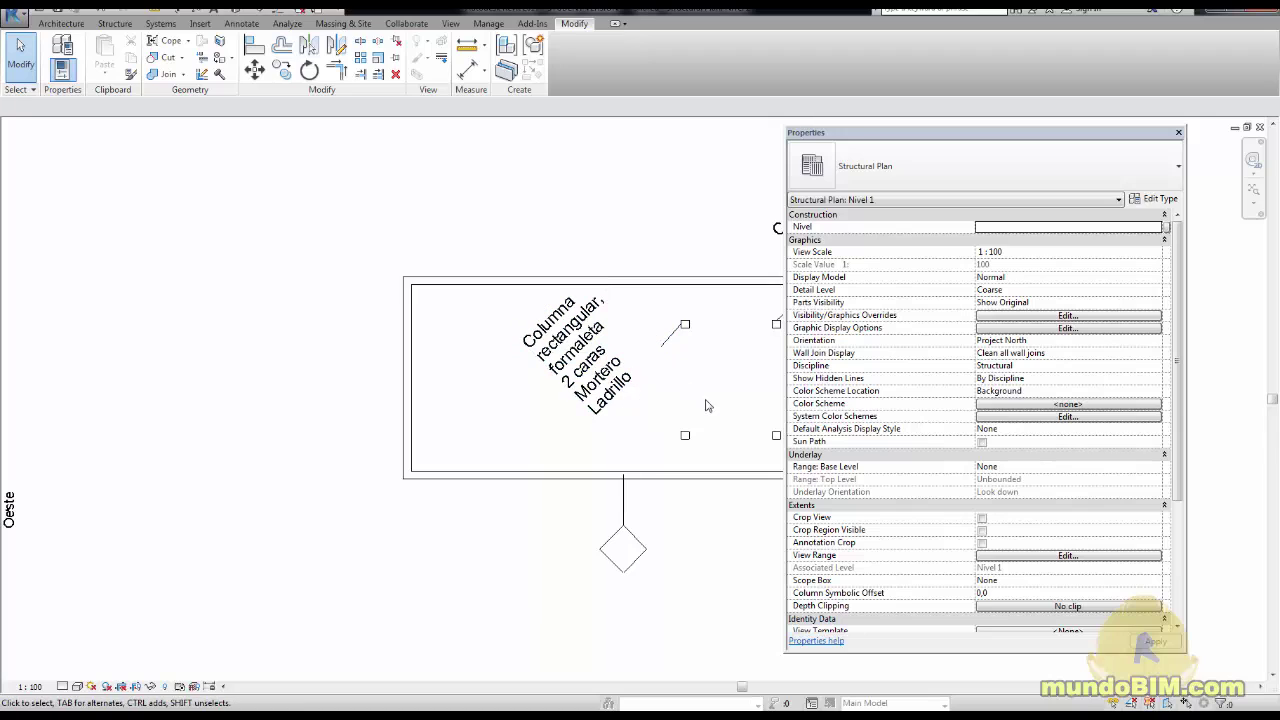
pyautogui.doubleClick(948, 137)
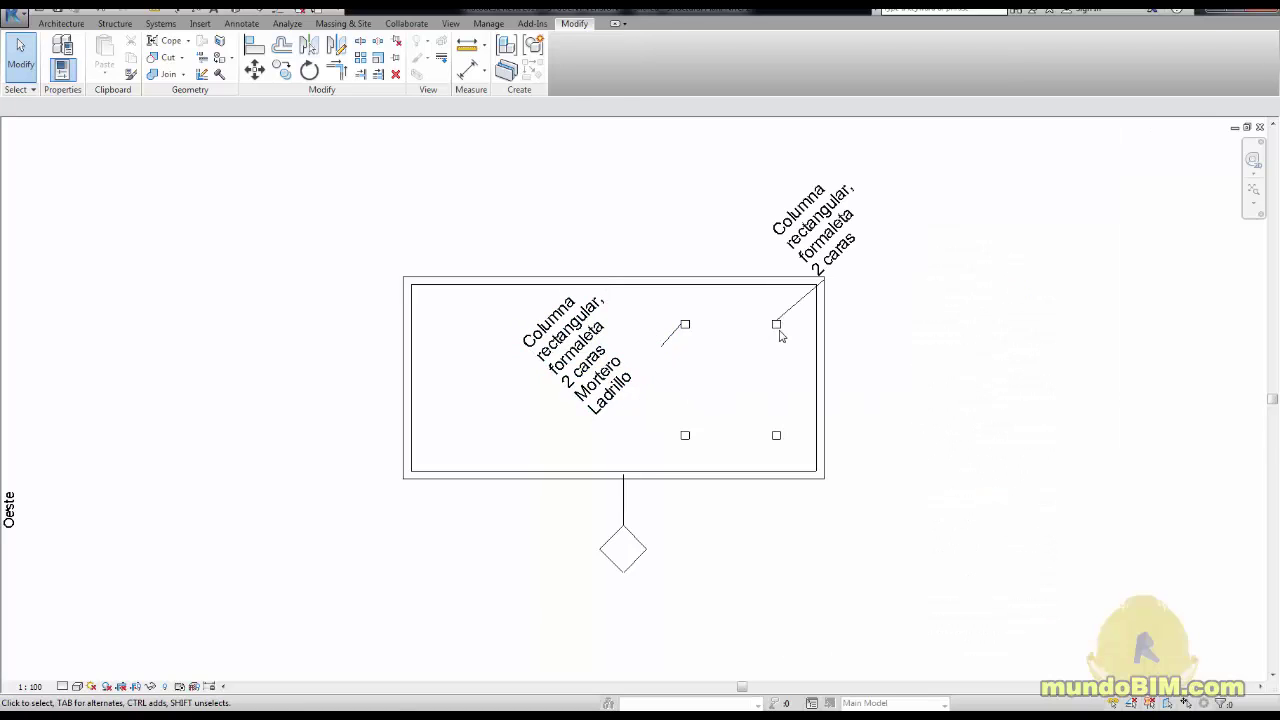
# Check in the project parameters whether Material 1 is a type or instance parameter, leaving its definition as is
pyautogui.click(776, 324)
pyautogui.click(926, 314)
pyautogui.click(488, 23)
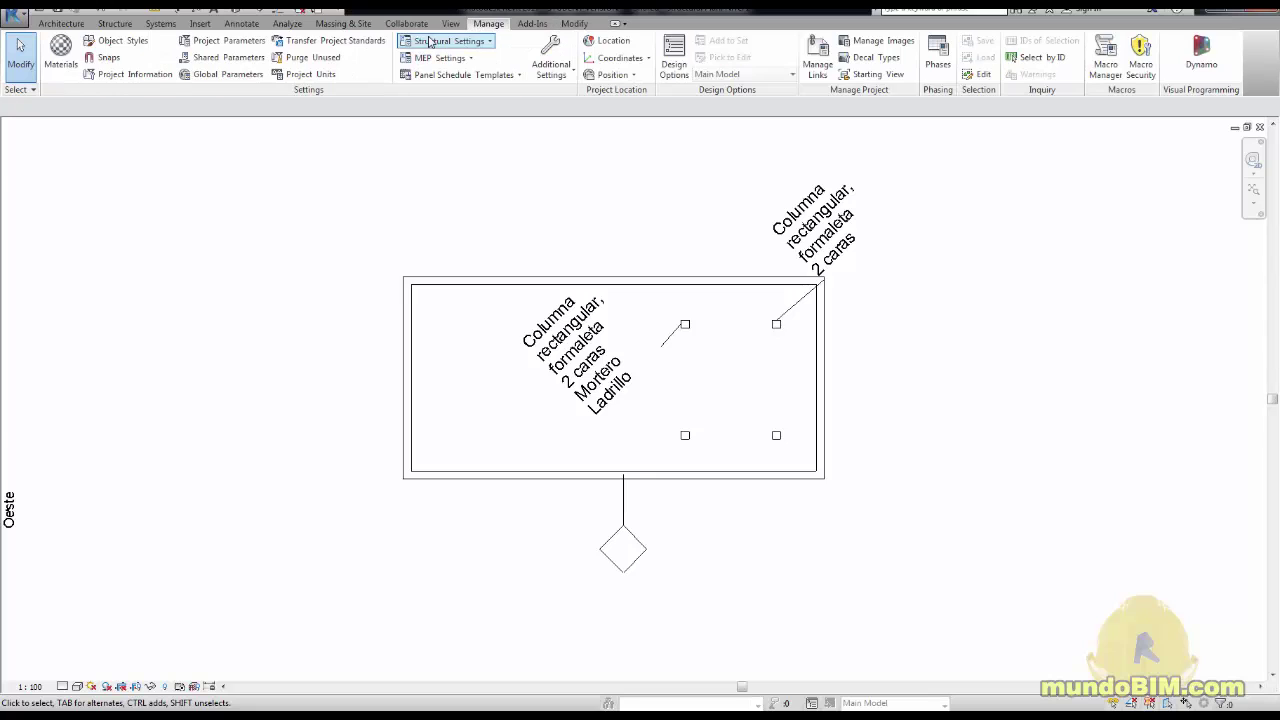
pyautogui.click(228, 41)
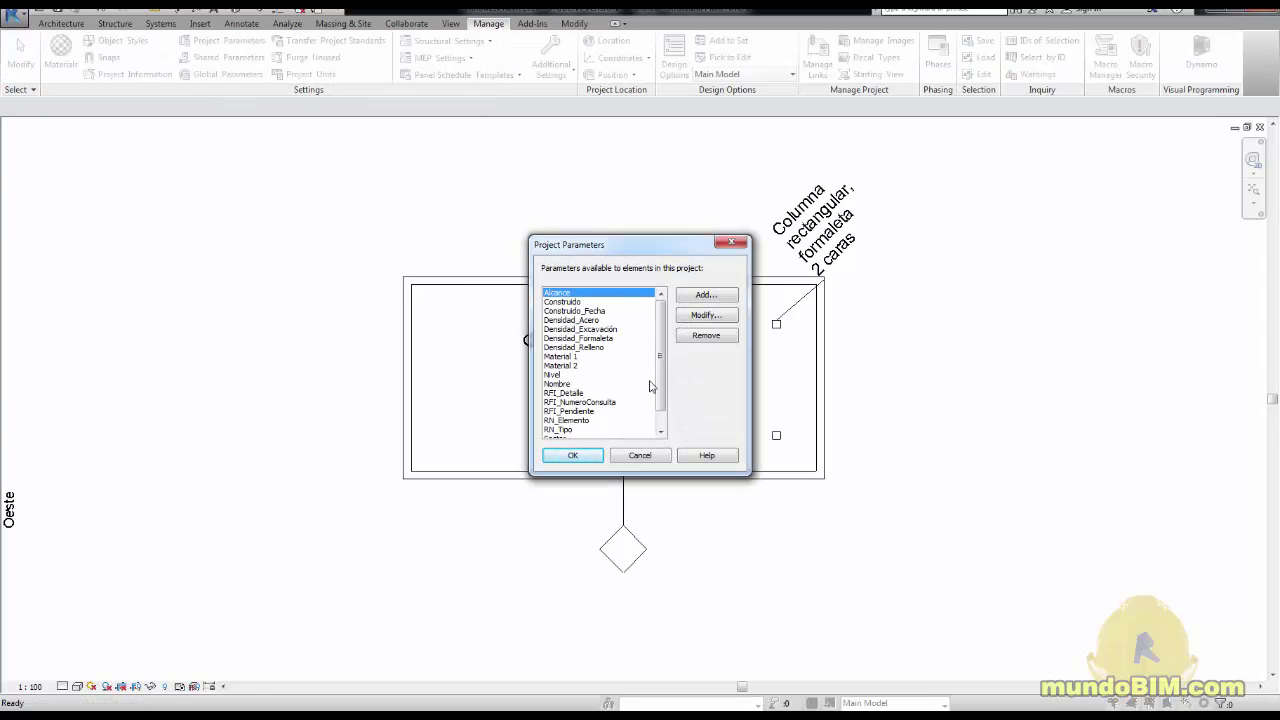
pyautogui.click(574, 357)
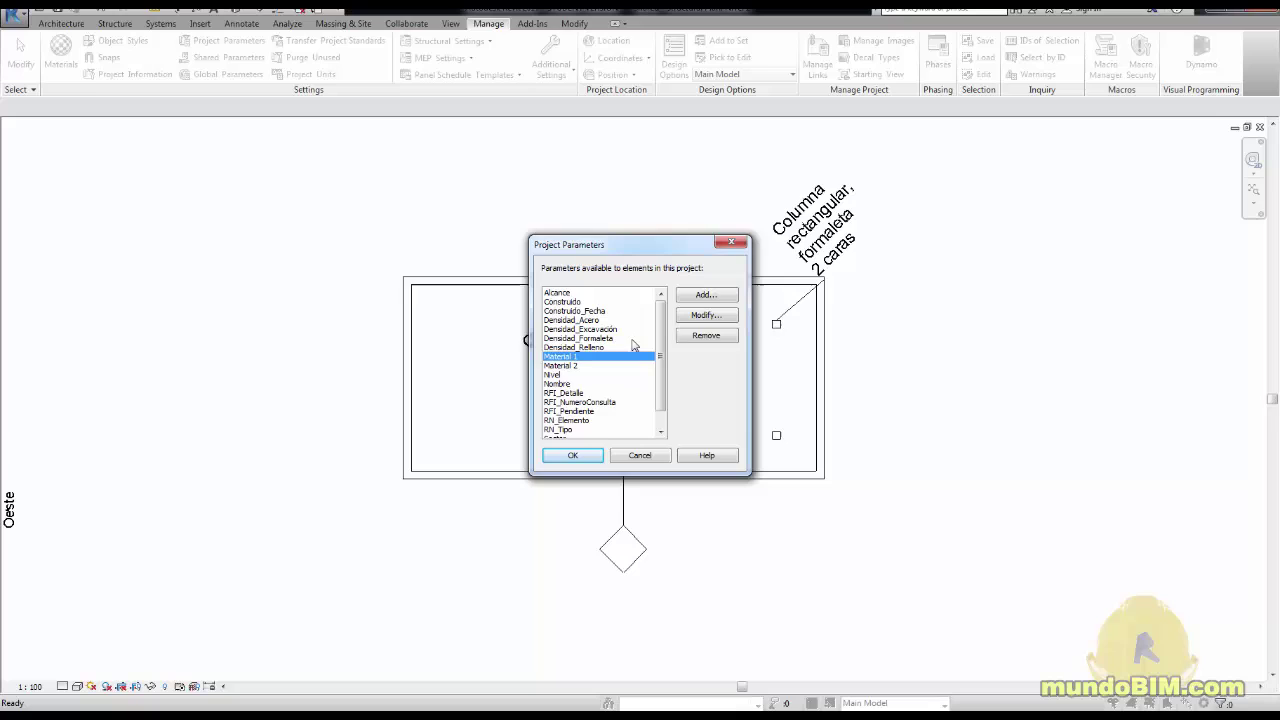
pyautogui.click(718, 314)
pyautogui.moveTo(575, 347)
pyautogui.mouseDown()
pyautogui.moveTo(528, 360)
pyautogui.moveTo(622, 362)
pyautogui.moveTo(596, 362)
pyautogui.mouseUp()
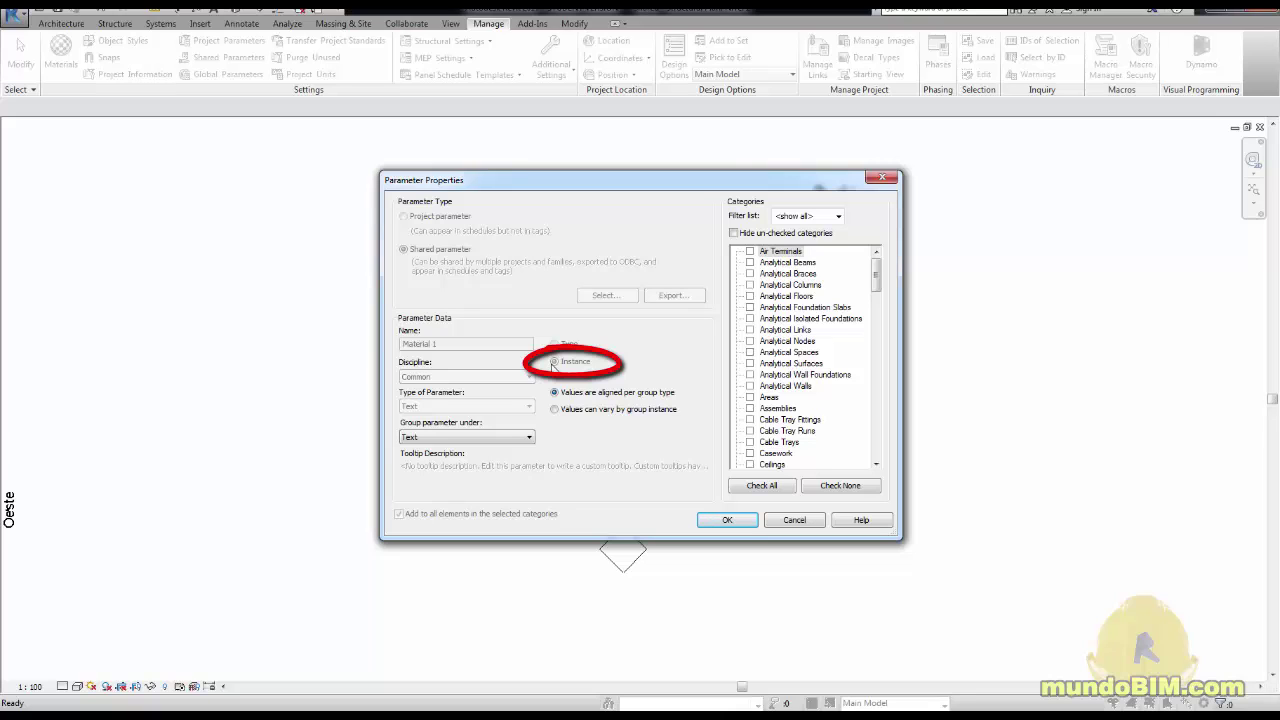
pyautogui.click(794, 520)
pyautogui.click(638, 455)
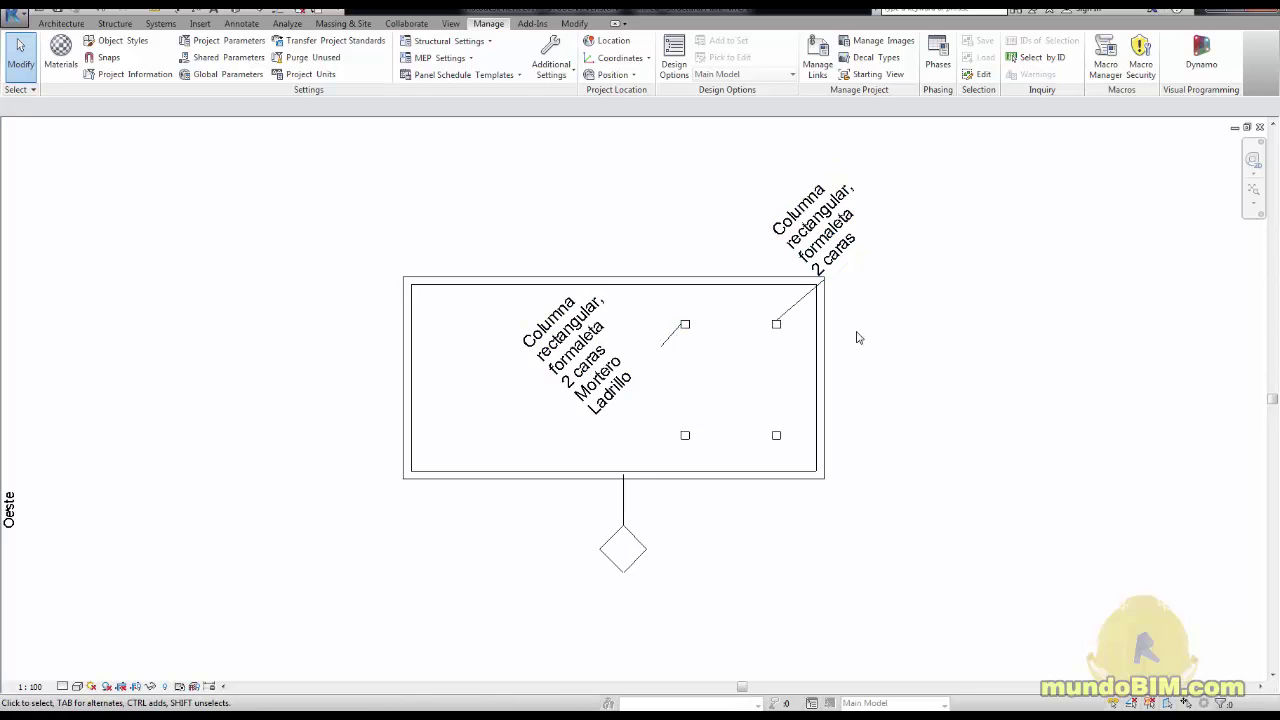
# Set the upper-right structural column's Material 1 to Mortero and its Material 2 to Enchape cerámico
pyautogui.click(785, 334)
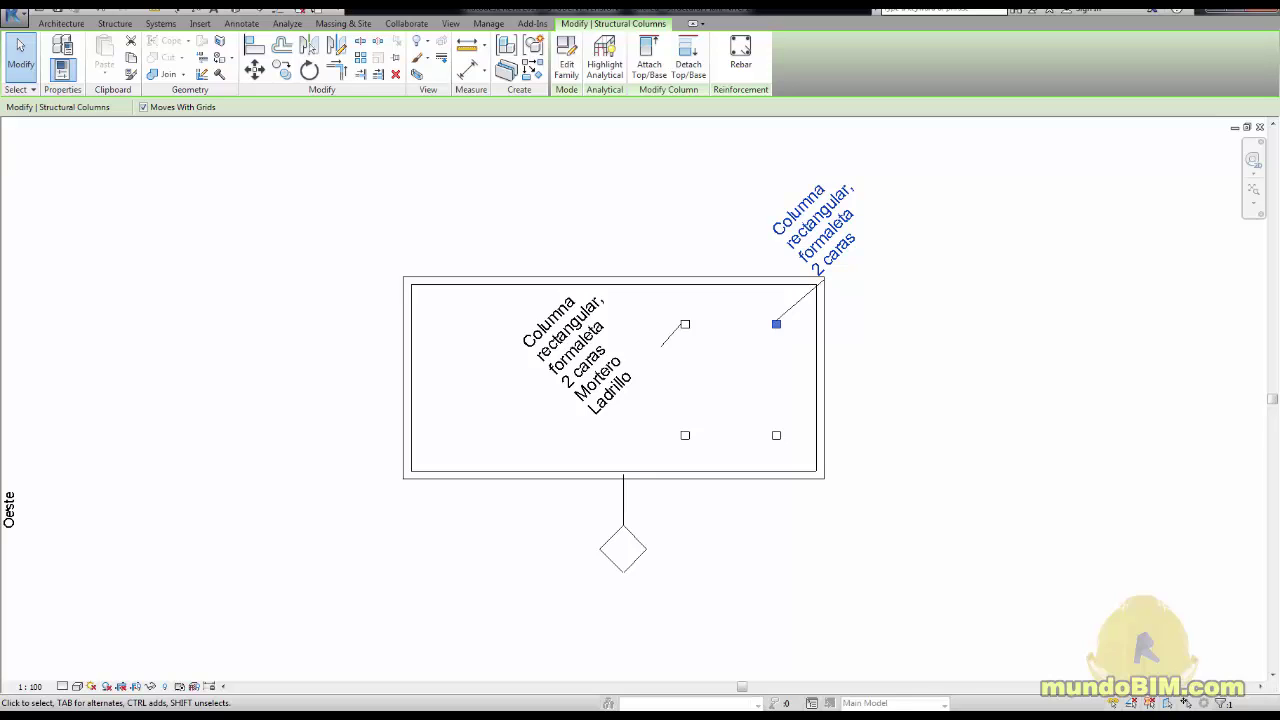
pyautogui.click(1002, 447)
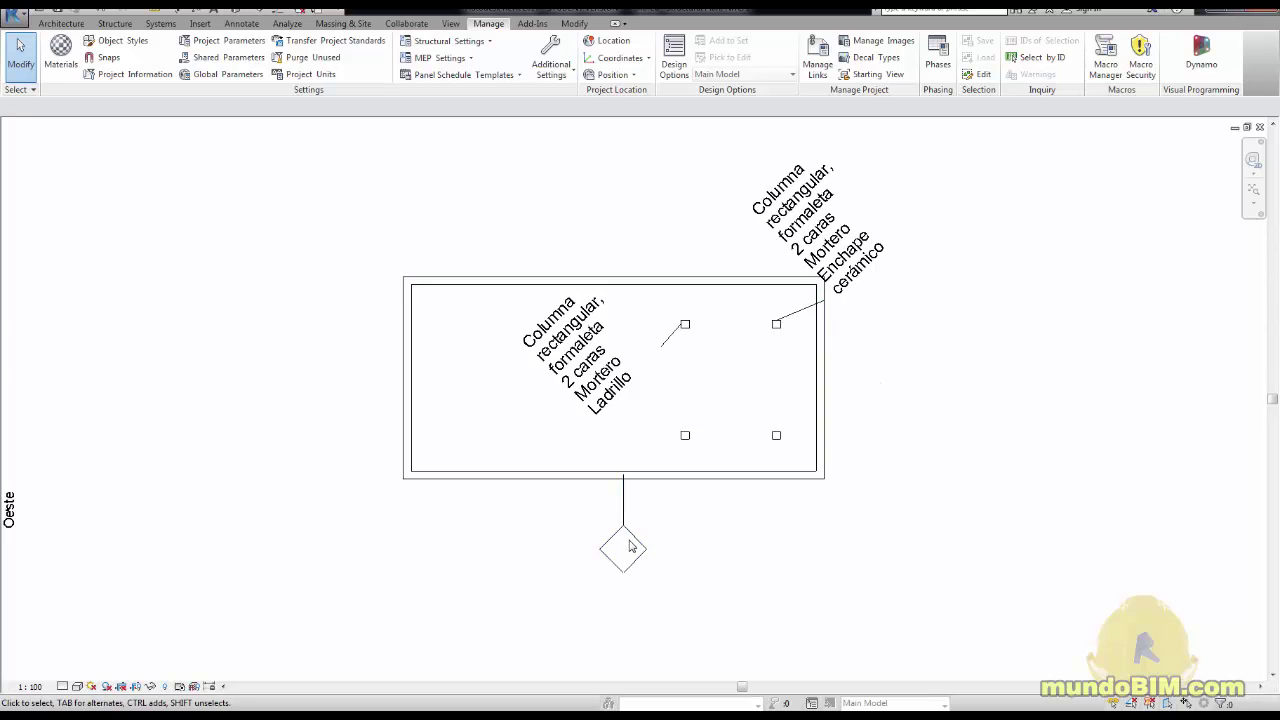
# Check the lower wall's Material 1 and Material 2 parameters, and open the wall tag family's label for editing
pyautogui.click(723, 478)
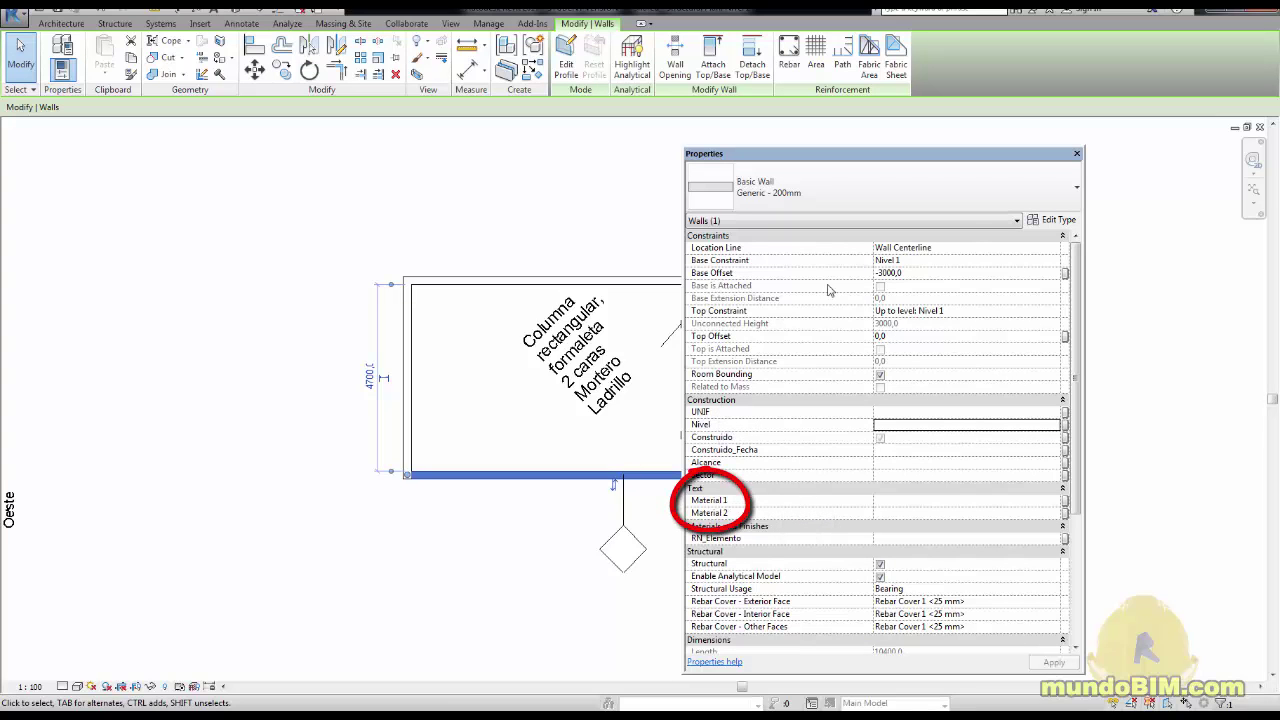
pyautogui.moveTo(843, 156); pyautogui.dragTo(846, 157)
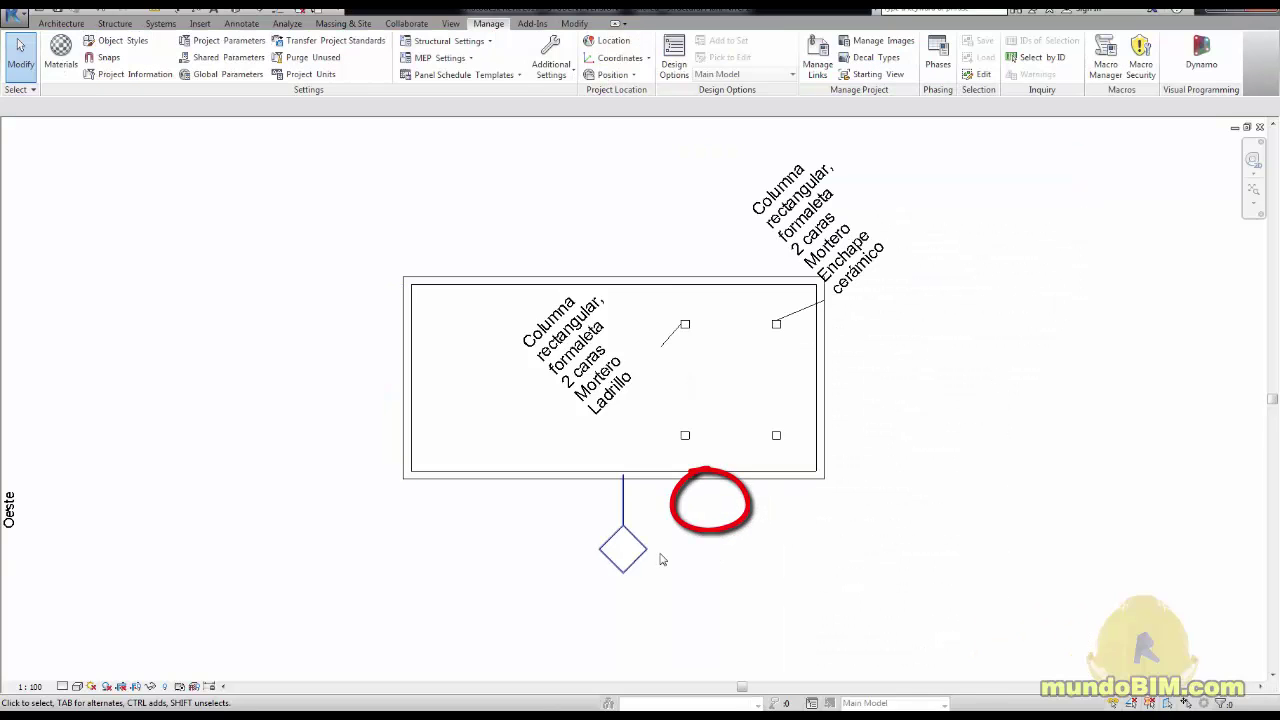
pyautogui.click(627, 520)
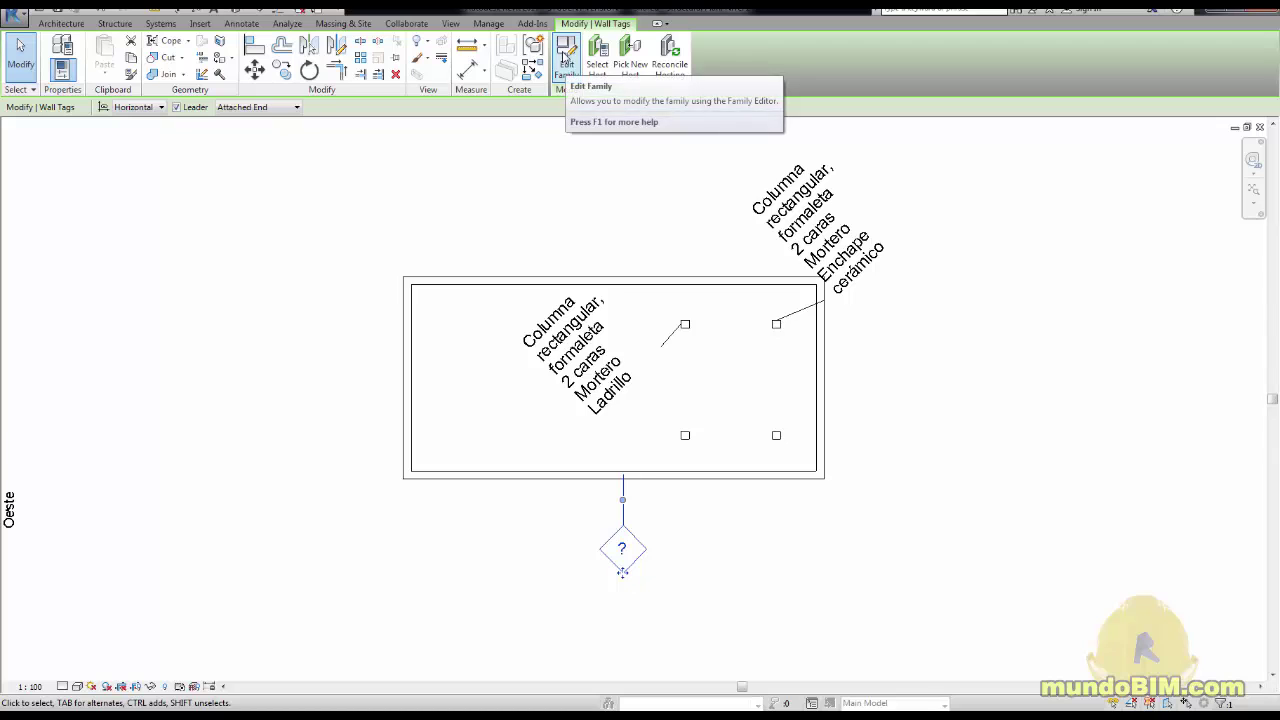
pyautogui.click(566, 64)
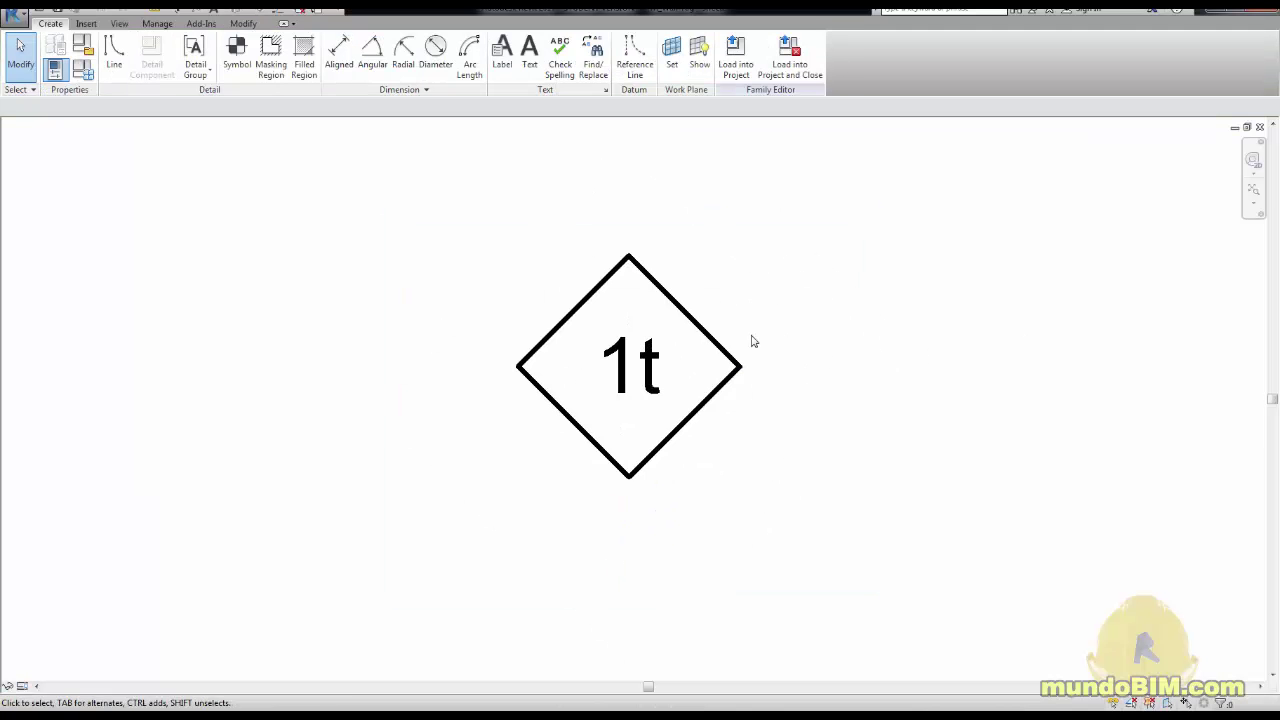
pyautogui.click(718, 413)
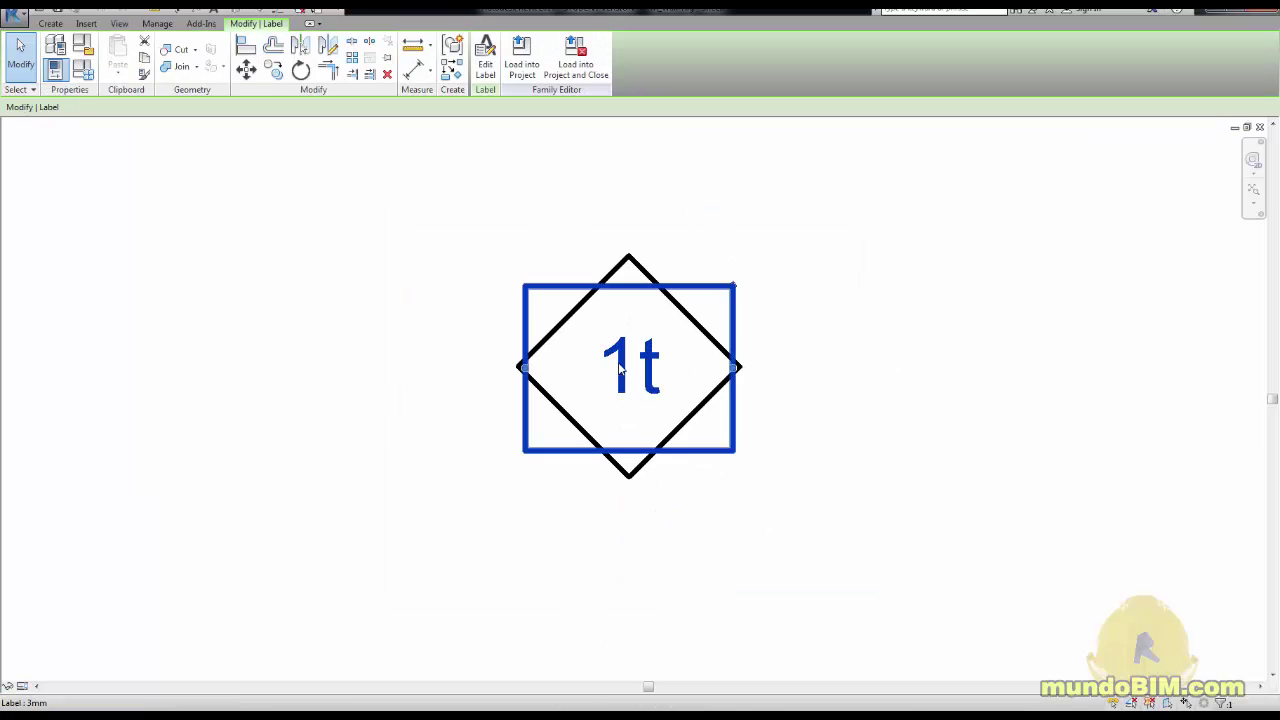
pyautogui.click(486, 60)
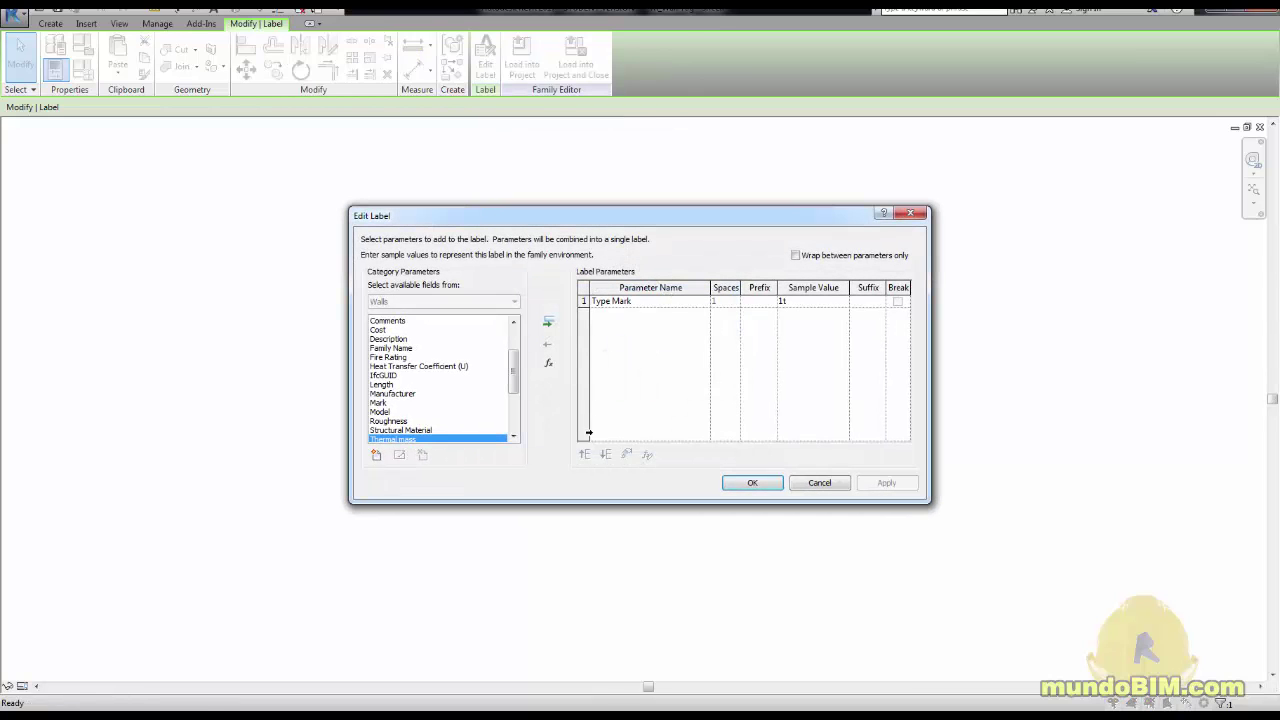
# Add the shared parameters Material 1 and Material 2 from the Informacion de materiales group to the wall label's available fields
pyautogui.click(376, 457)
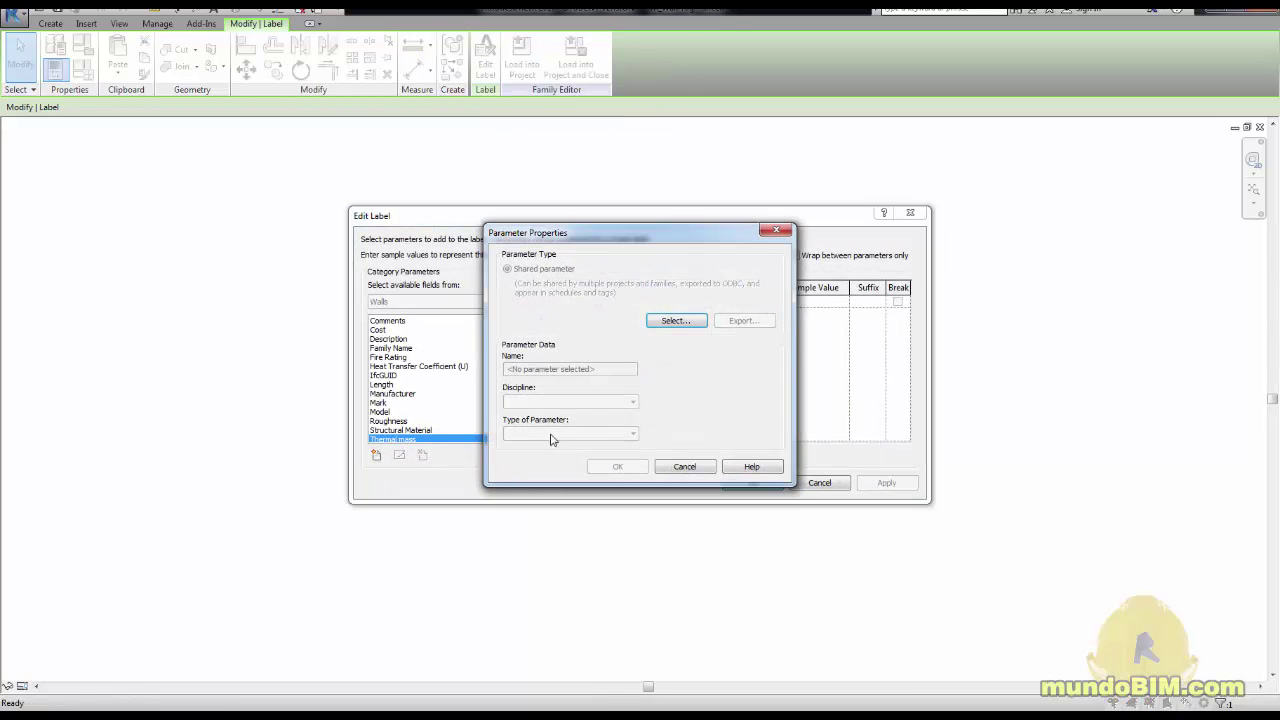
pyautogui.click(684, 322)
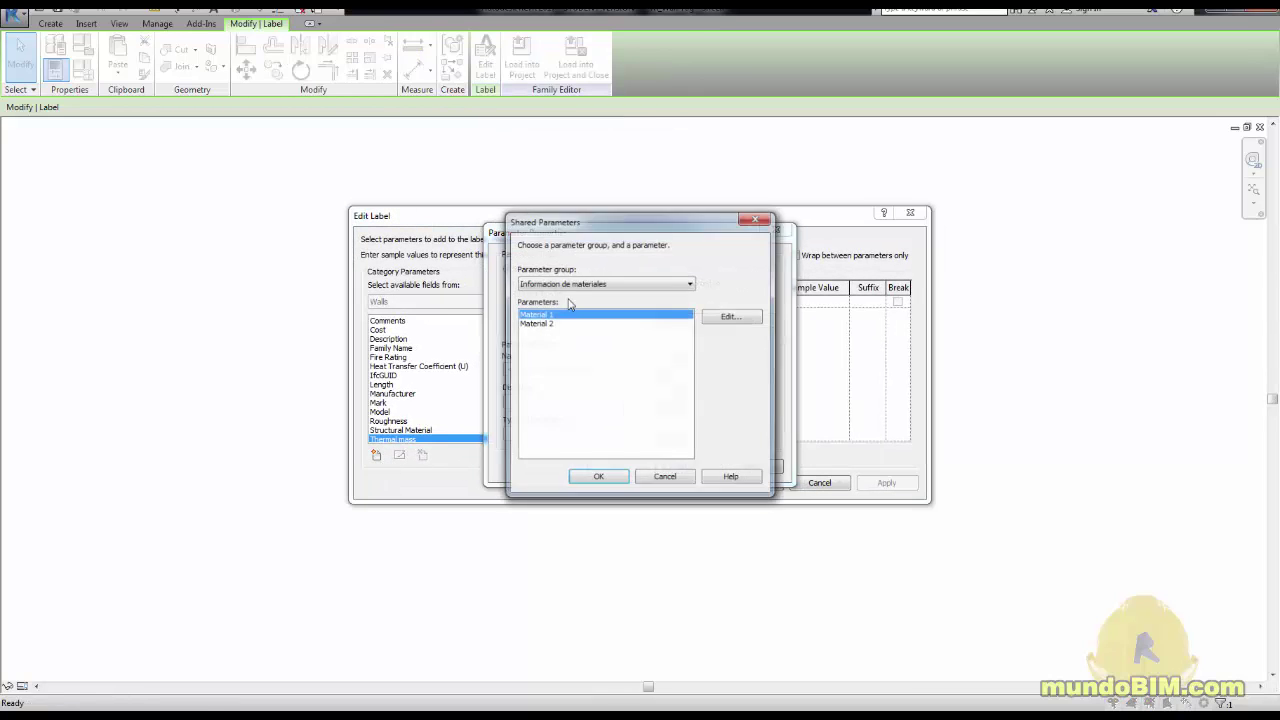
pyautogui.click(610, 478)
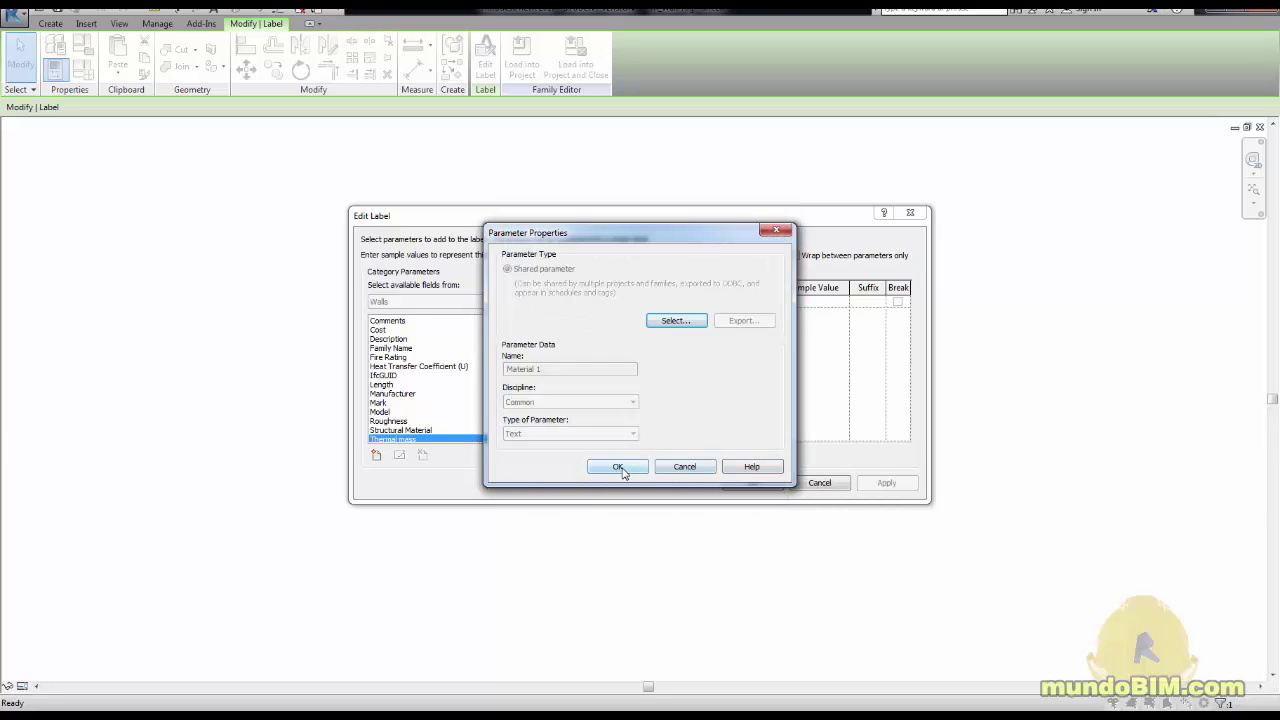
pyautogui.click(618, 467)
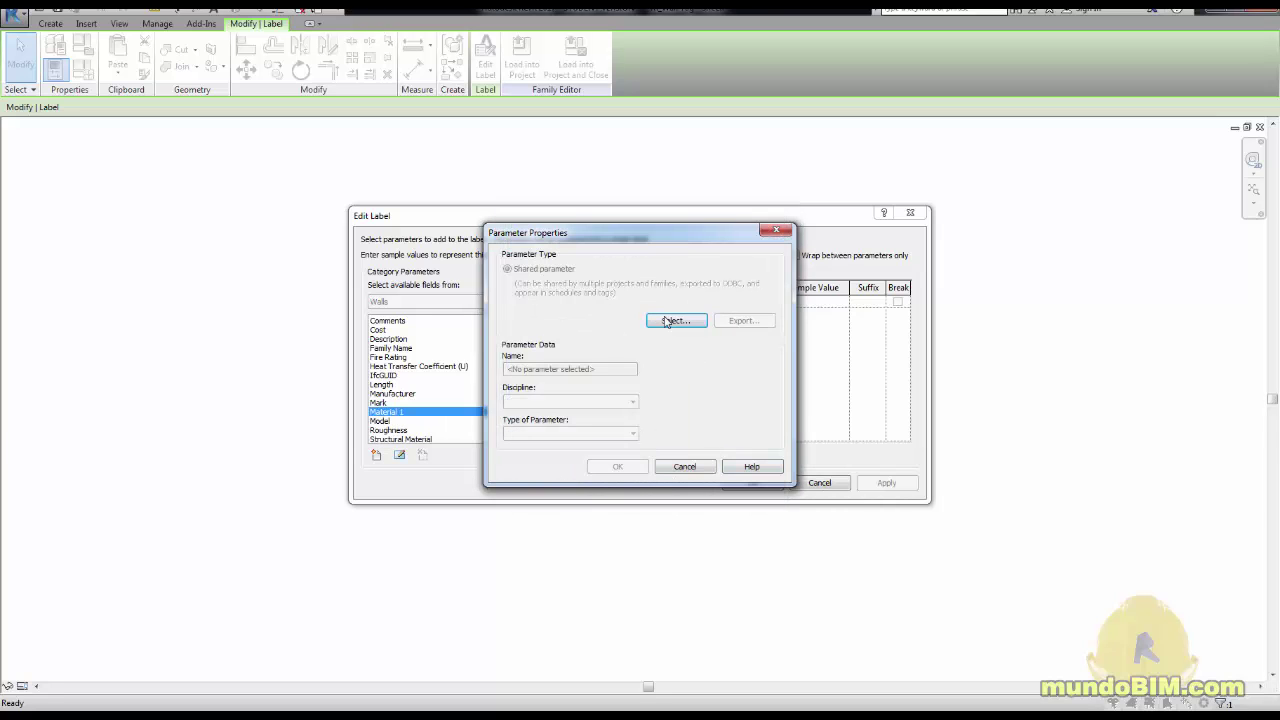
pyautogui.click(677, 320)
pyautogui.click(536, 324)
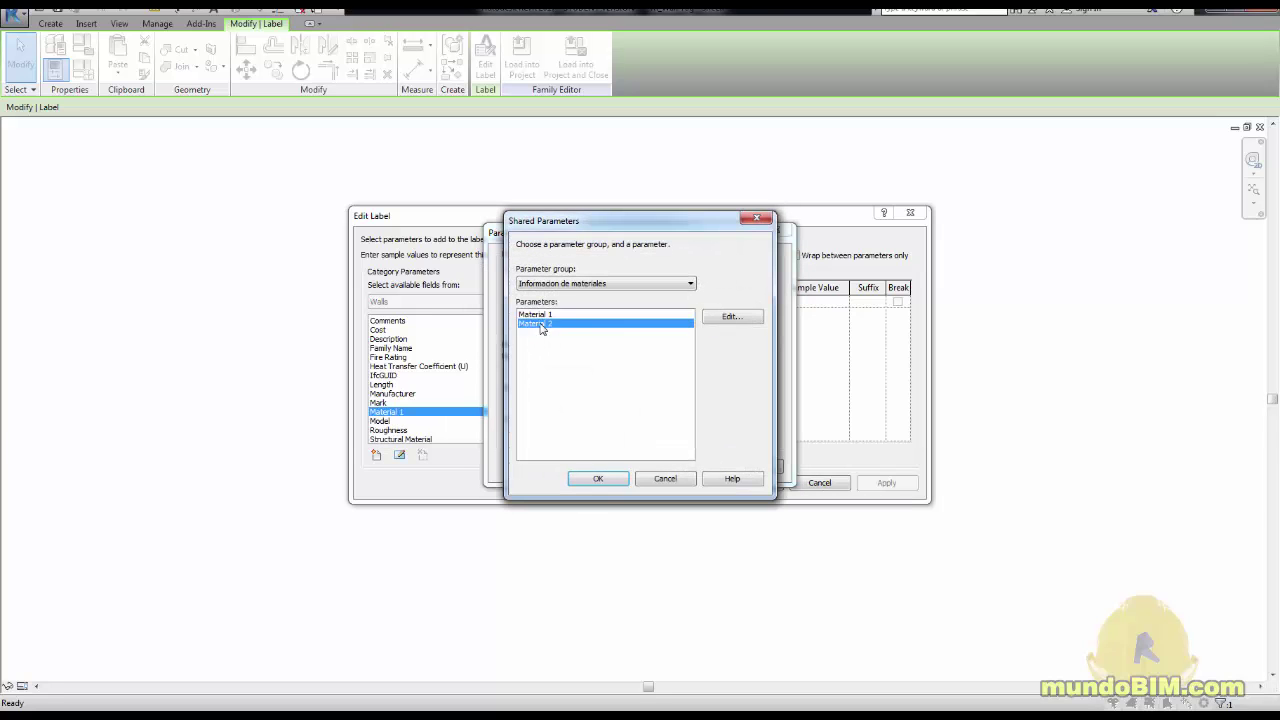
pyautogui.click(598, 478)
pyautogui.click(618, 467)
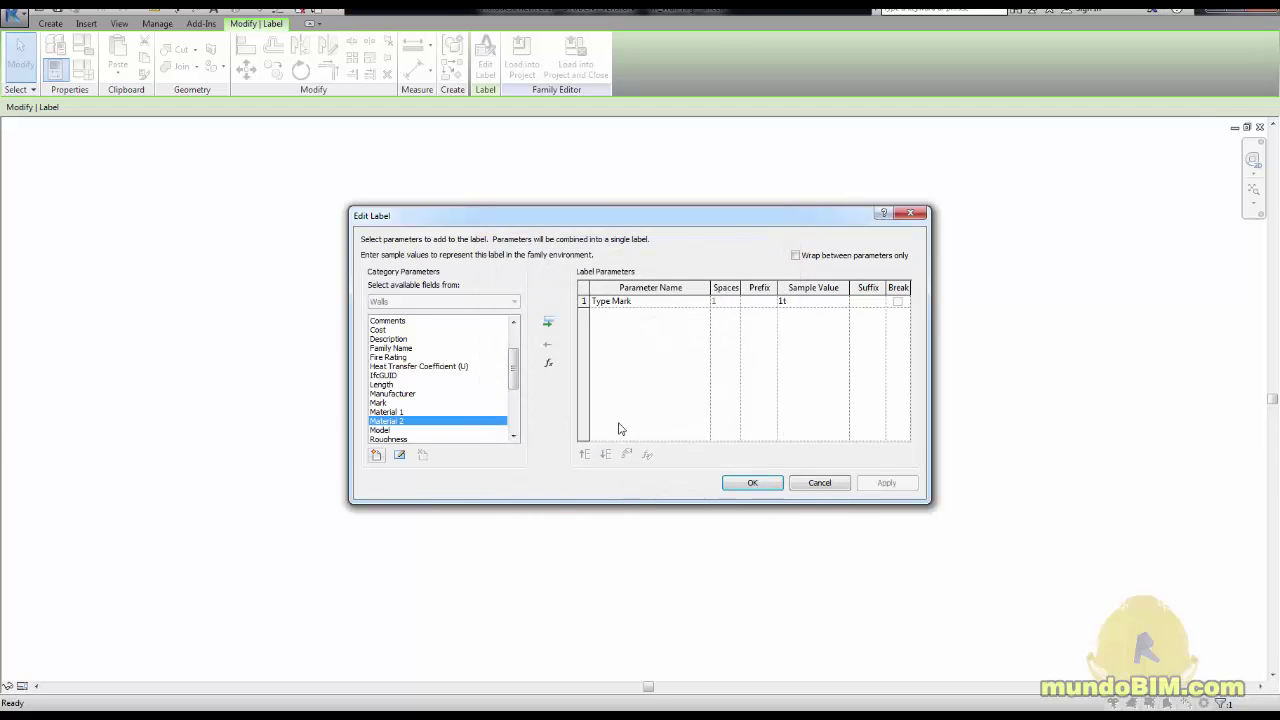
# Add the Material 1 and Material 2 parameters to the wall tag's label after Type Mark and accept the label
pyautogui.click(440, 411)
pyautogui.keyDown('shift'); pyautogui.click(419, 421); pyautogui.keyUp('shift')
pyautogui.click(548, 322)
pyautogui.click(752, 483)
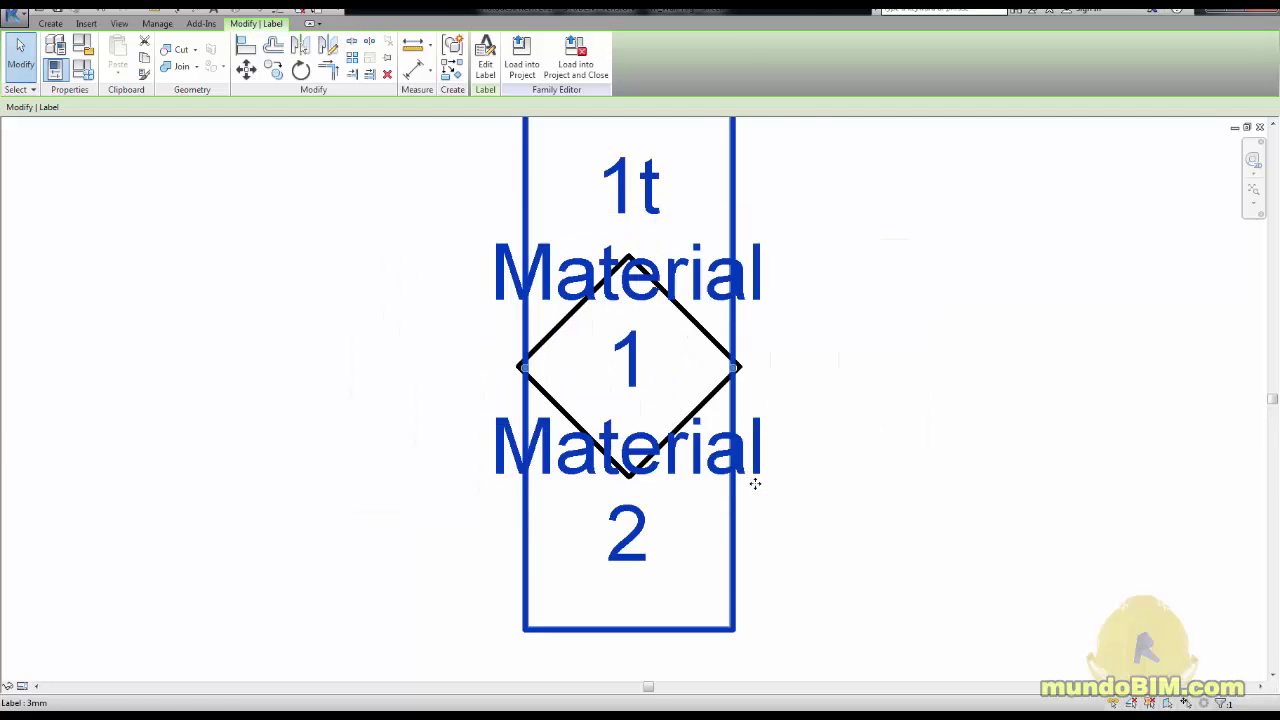
pyautogui.click(929, 486)
# Widen the wall tag's label box so that its text wraps onto two lines
pyautogui.scroll(-2, 923, 486)
pyautogui.moveTo(986, 463); pyautogui.dragTo(858, 459, button='middle')
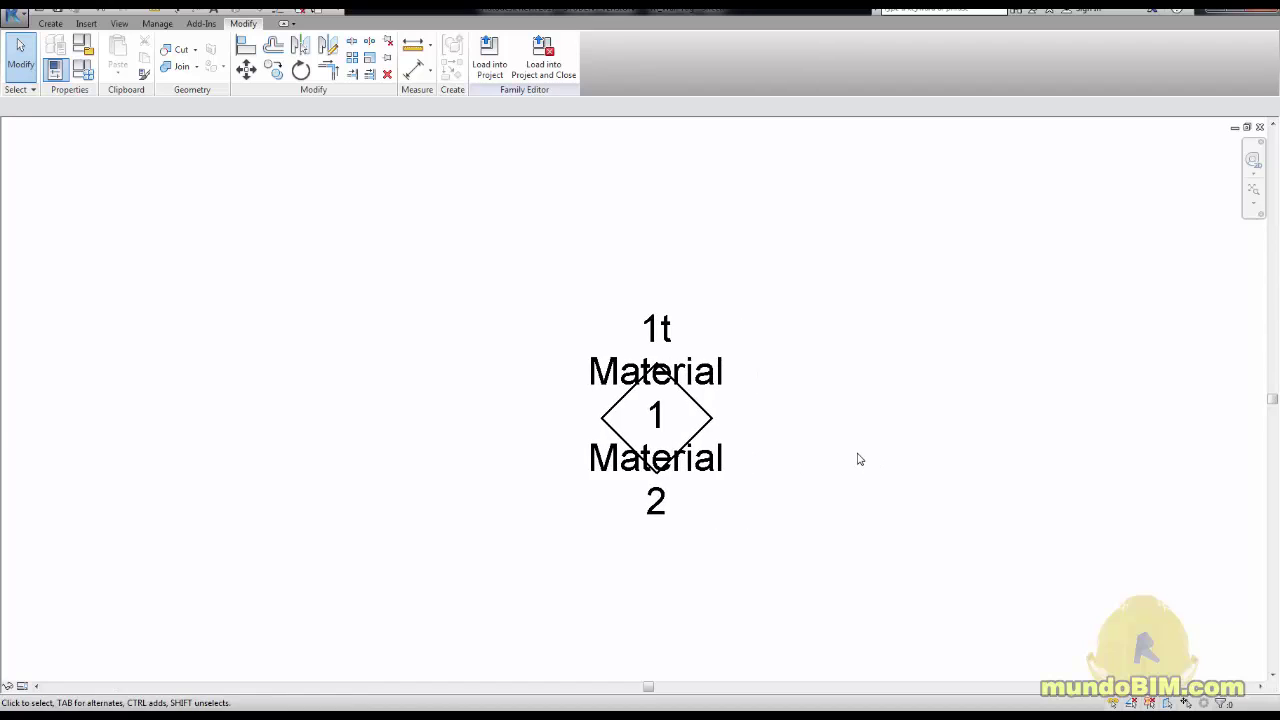
pyautogui.click(688, 378)
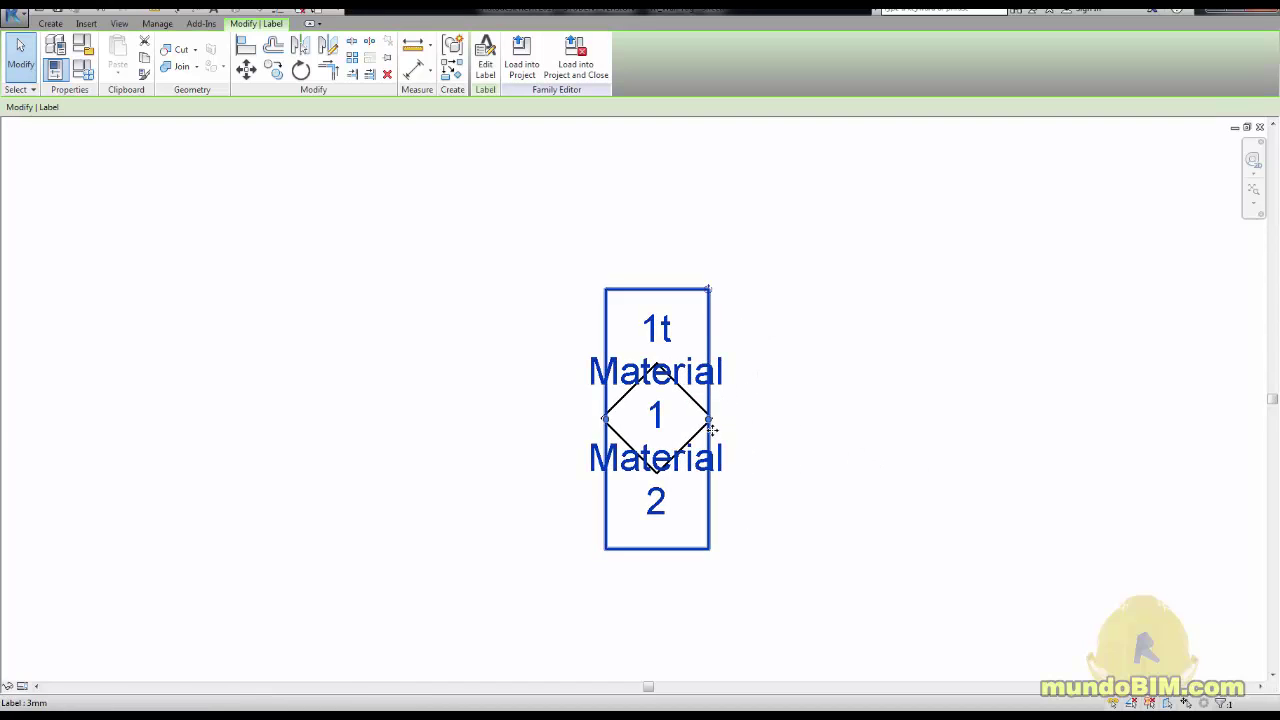
pyautogui.moveTo(707, 421); pyautogui.dragTo(825, 420)
pyautogui.click(915, 409)
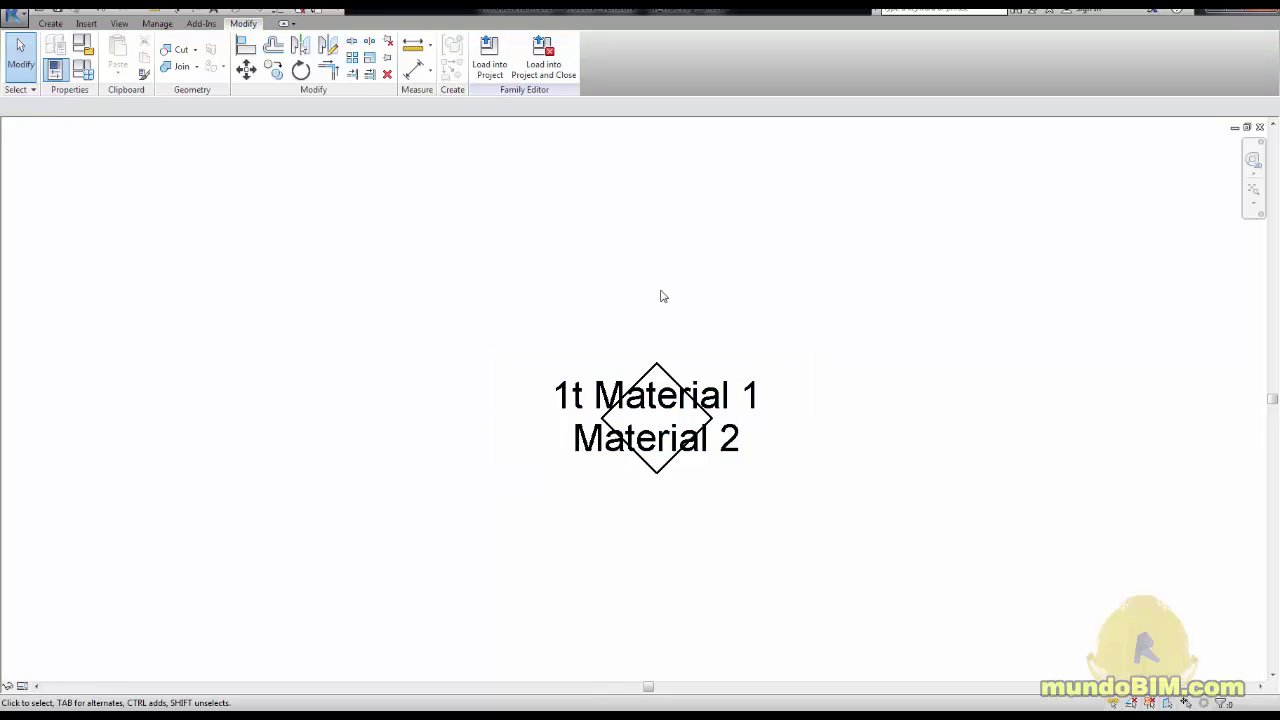
# Load the wall tag family into the project and close it without saving, overwriting the existing version and its parameter values
pyautogui.click(546, 63)
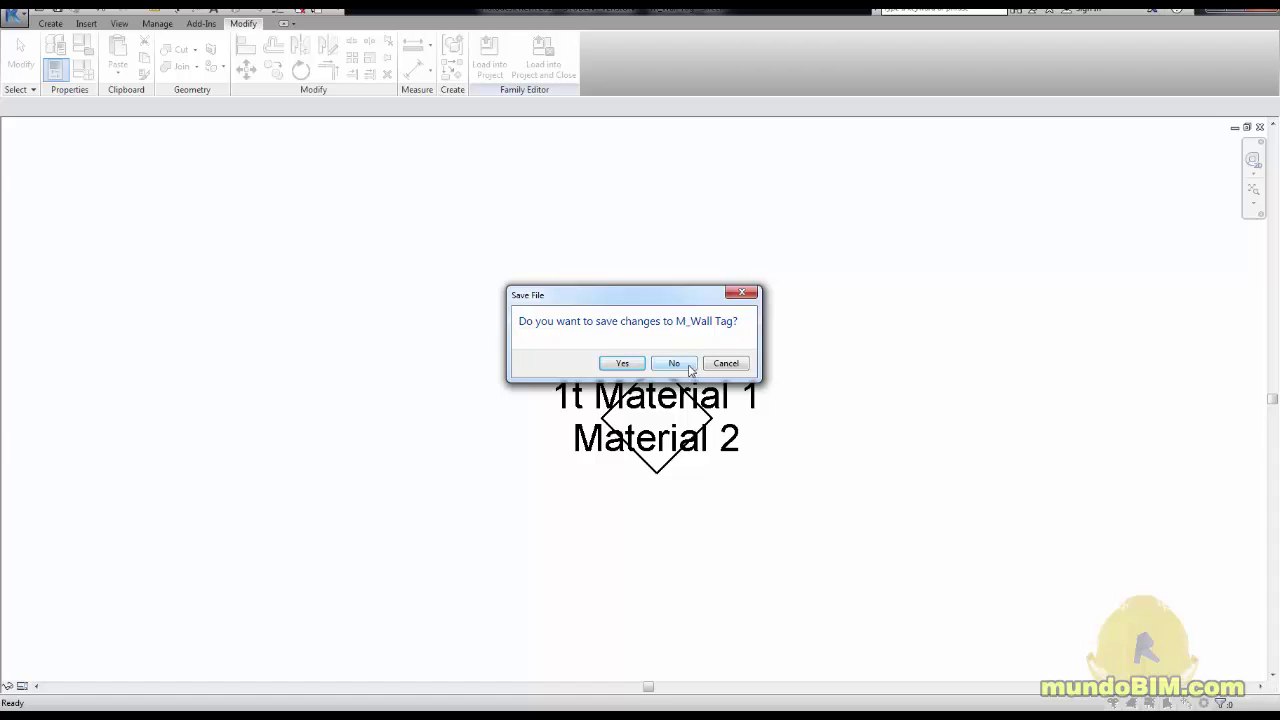
pyautogui.click(674, 364)
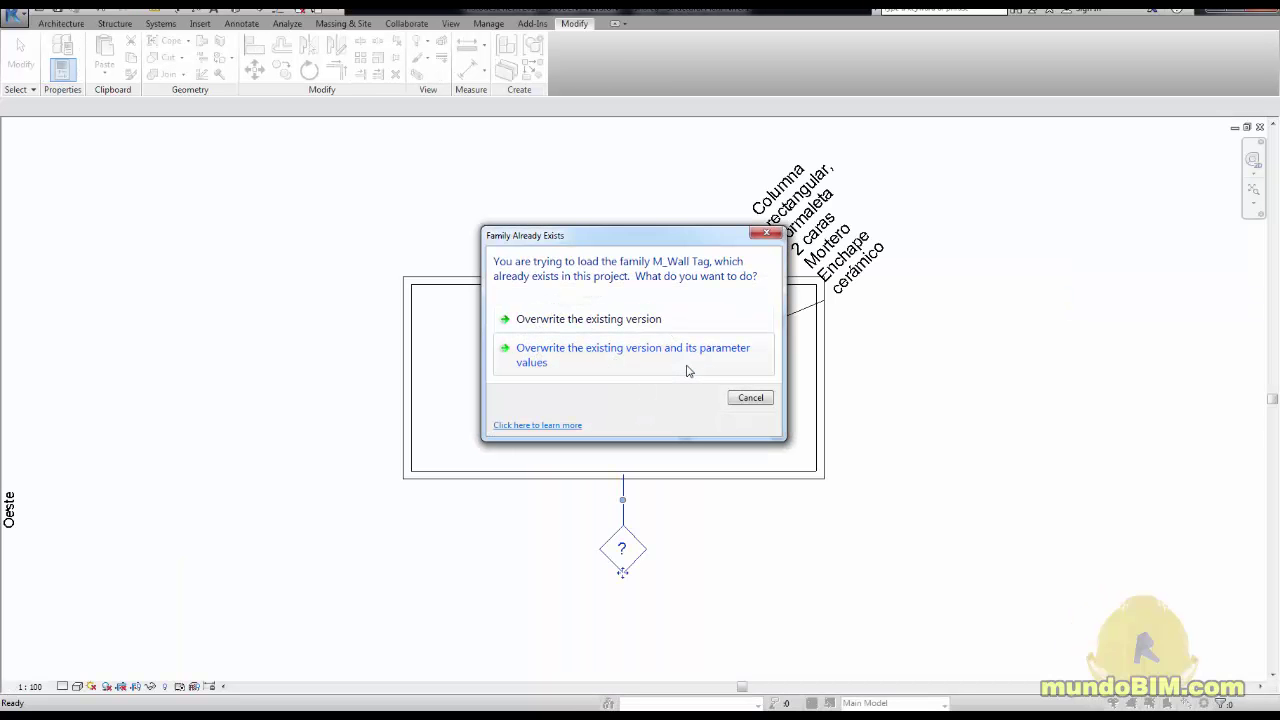
pyautogui.click(548, 358)
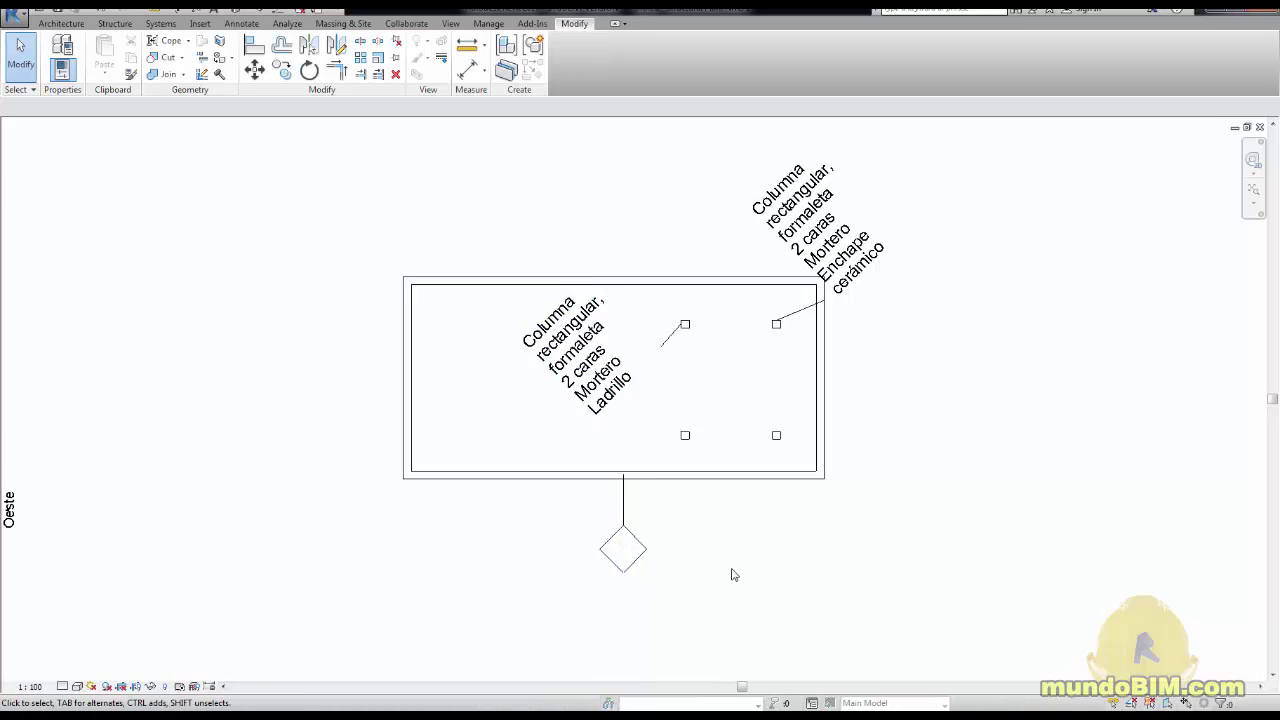
# Set the Type Mark of the lower wall's type, Generic - 200mm, to W01
pyautogui.click(691, 477)
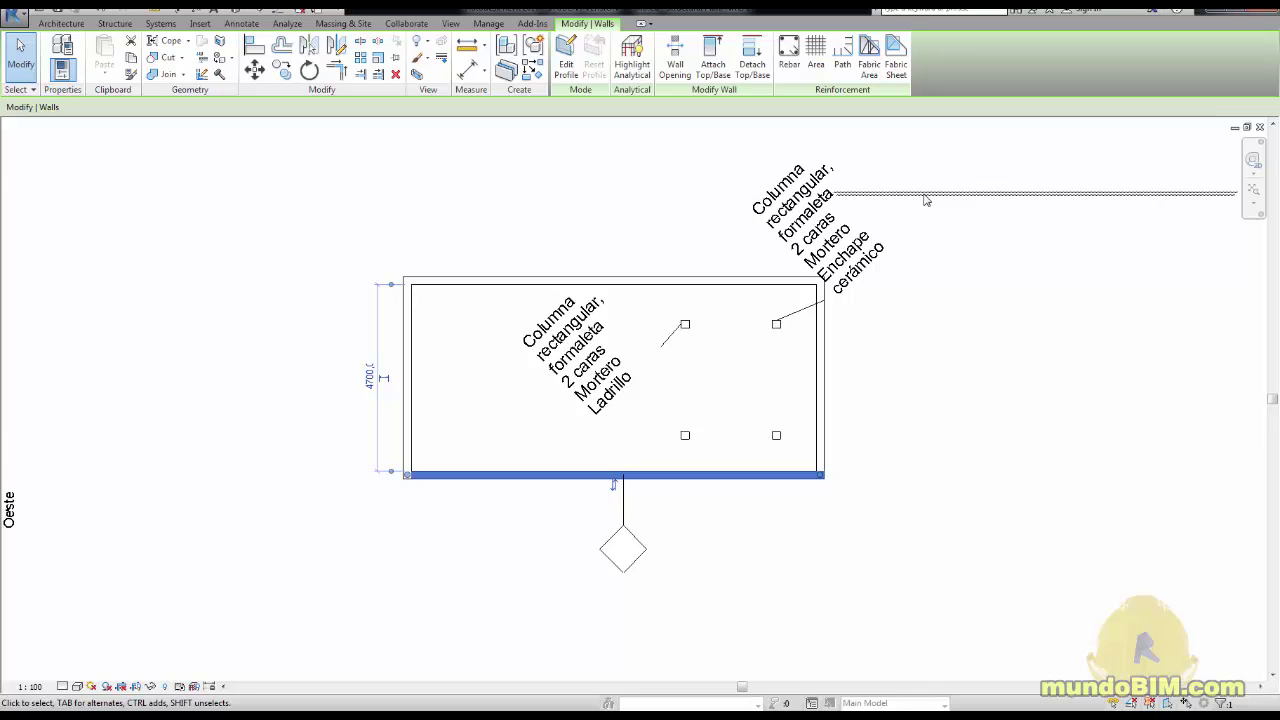
pyautogui.moveTo(953, 195); pyautogui.dragTo(894, 187)
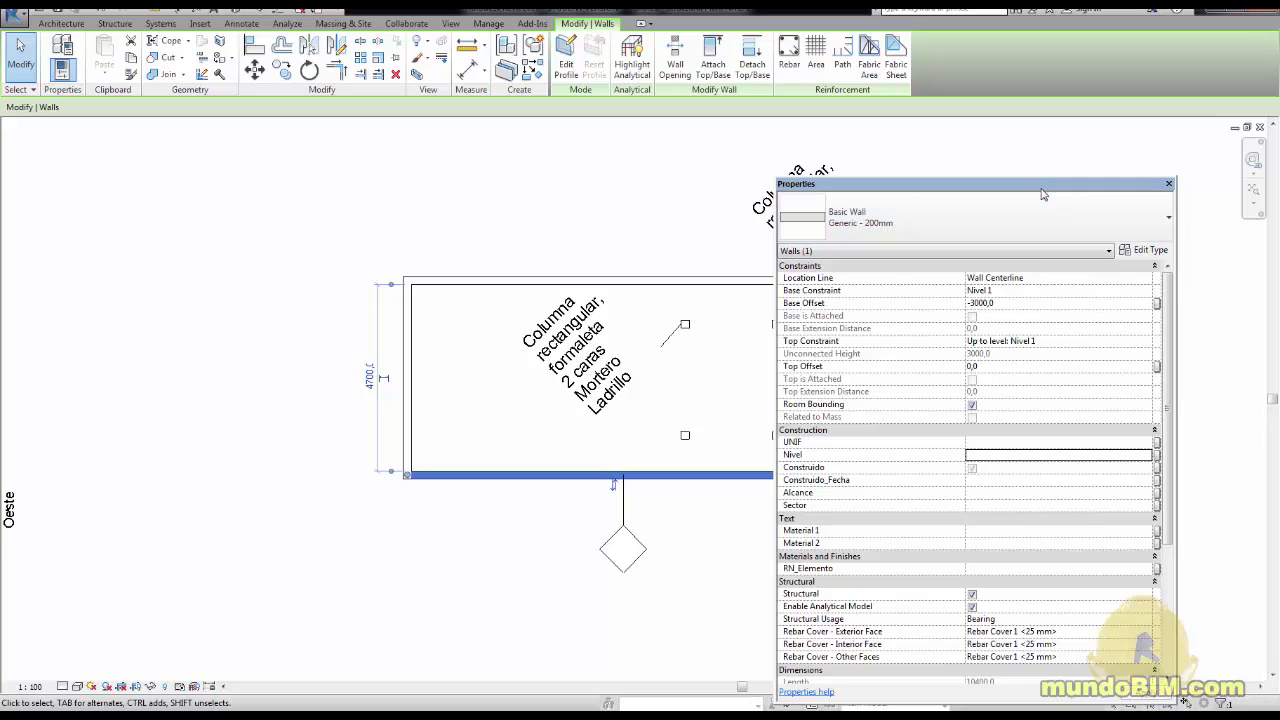
pyautogui.click(1158, 249)
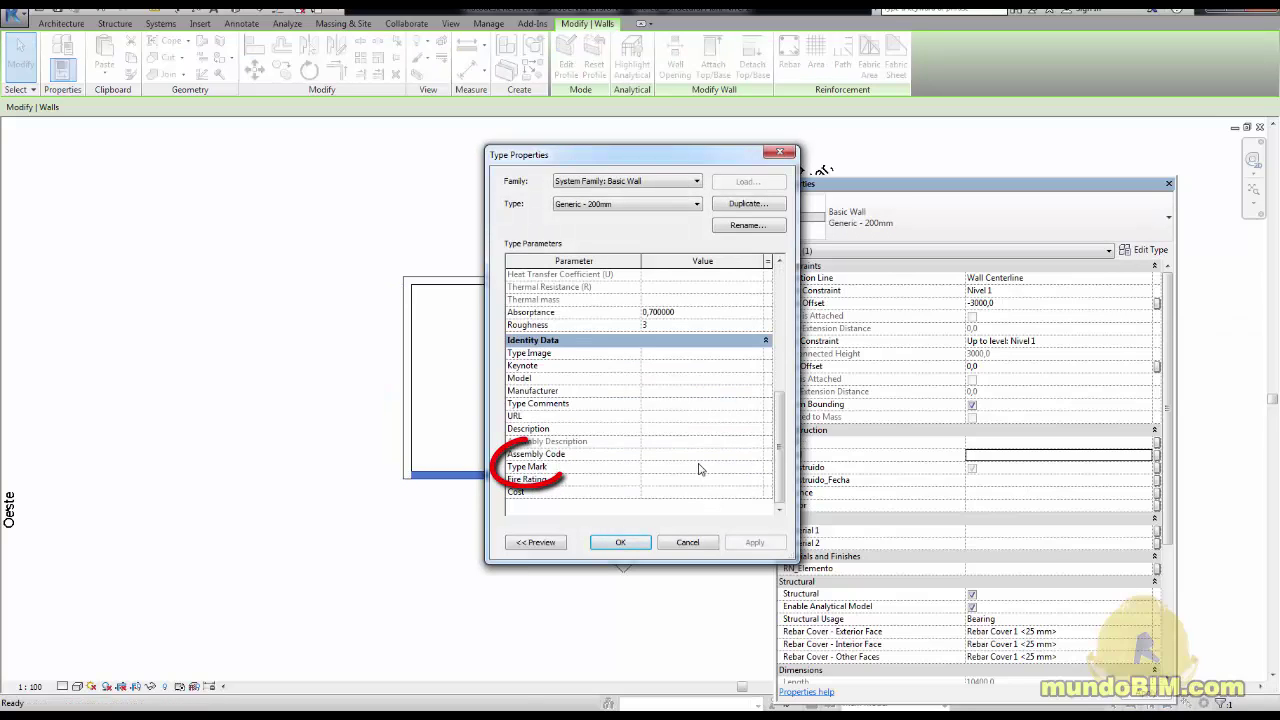
pyautogui.click(700, 467)
pyautogui.write('01')
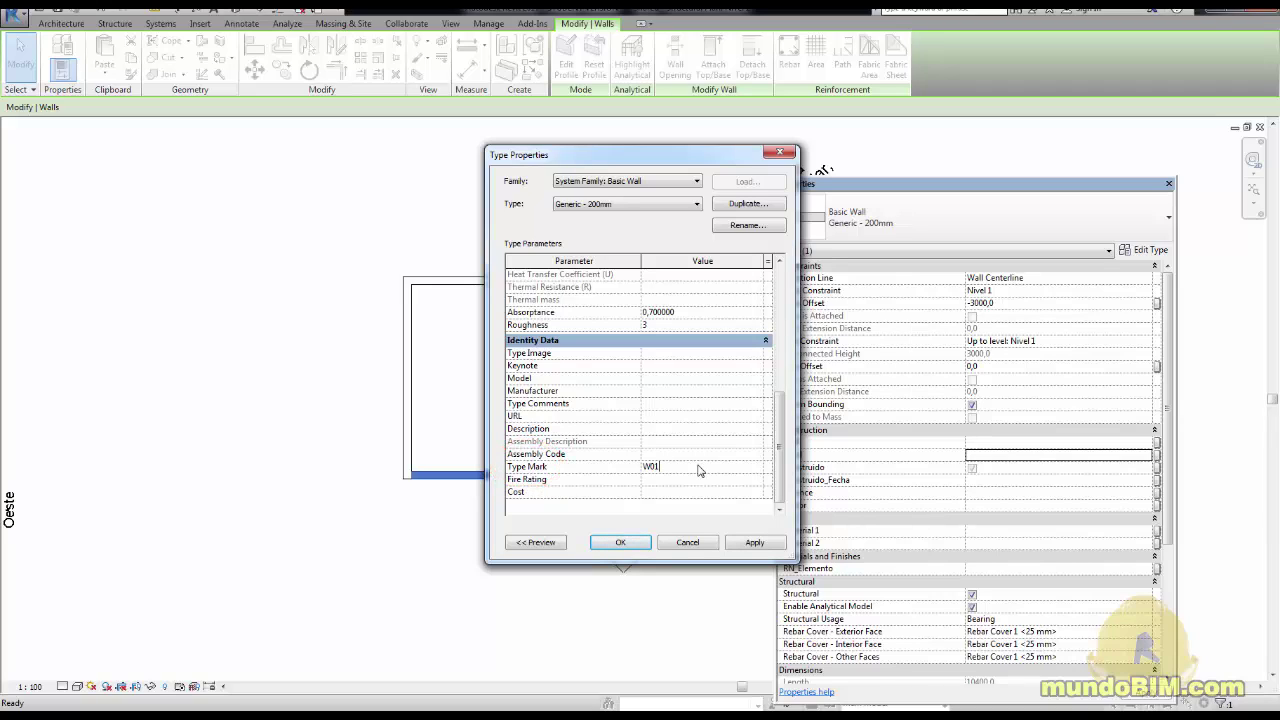
pyautogui.click(621, 542)
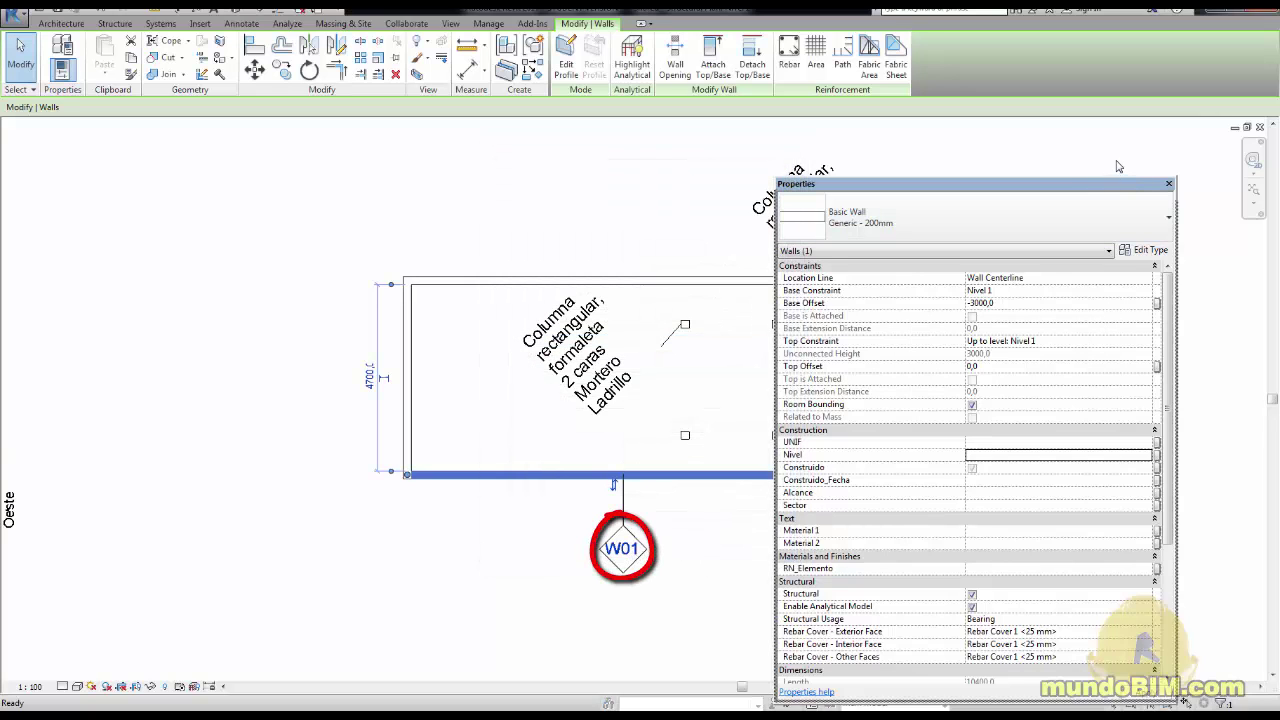
# Set the lower wall's Material 1 to Mortero and its Material 2 to Enchape cerámico
pyautogui.moveTo(1113, 183); pyautogui.dragTo(1129, 160)
pyautogui.click(993, 507)
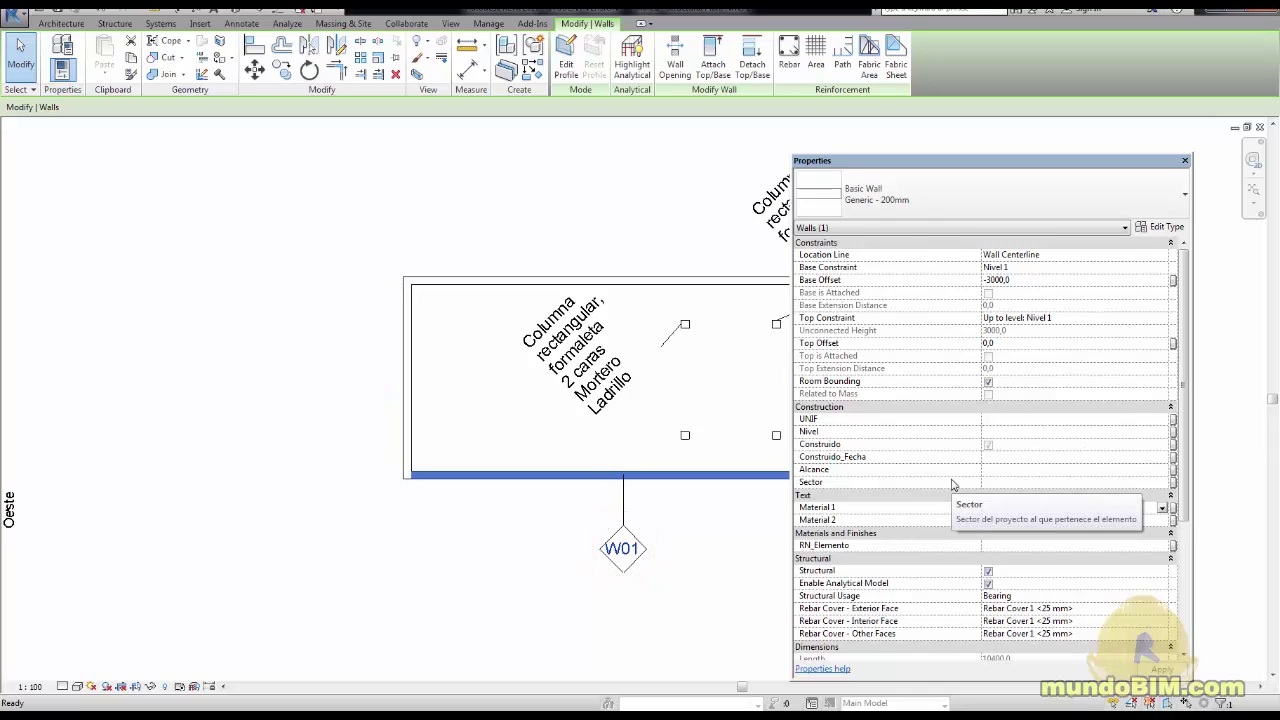
pyautogui.write('Mortero')
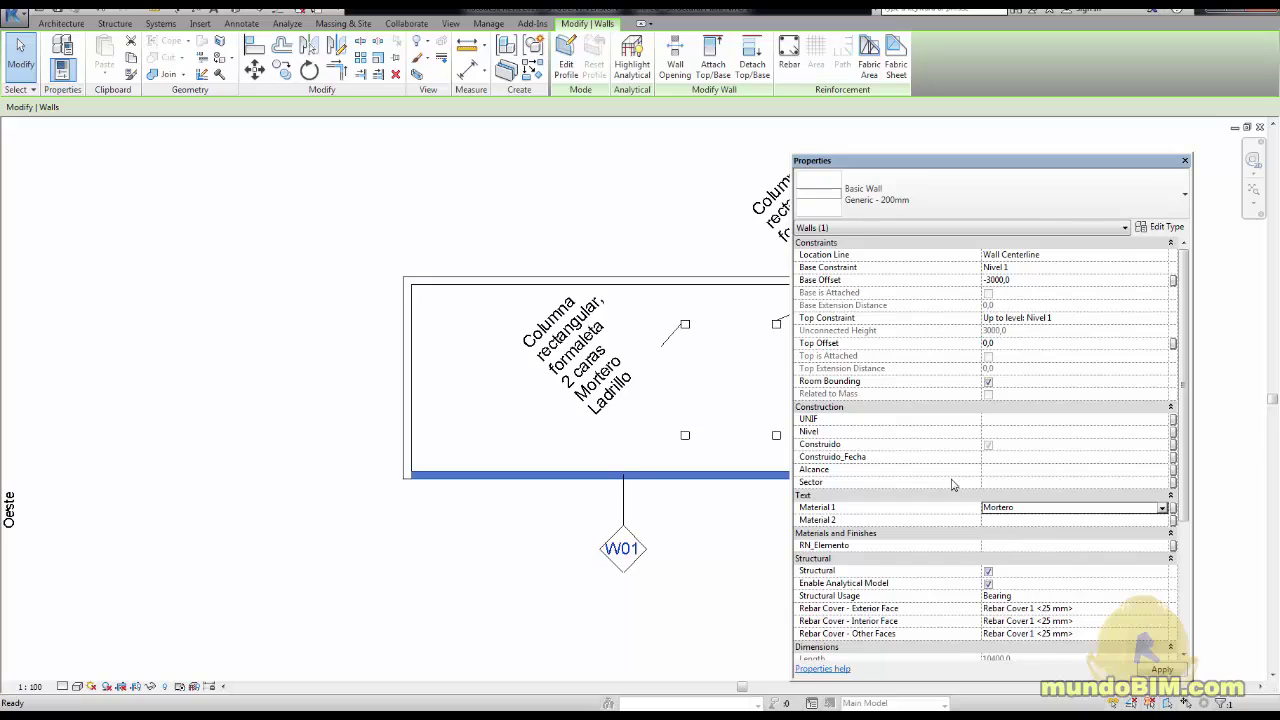
pyautogui.click(1002, 520)
pyautogui.write('Enchape')
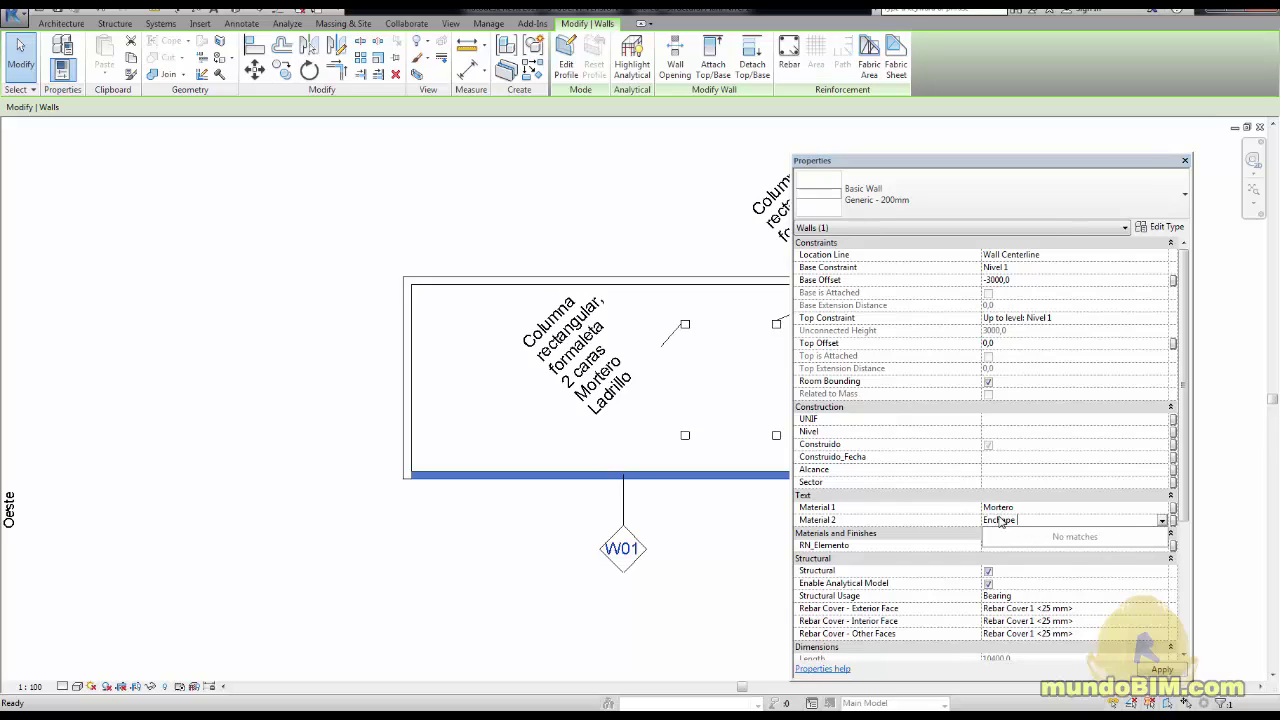
pyautogui.write(' cerámico')
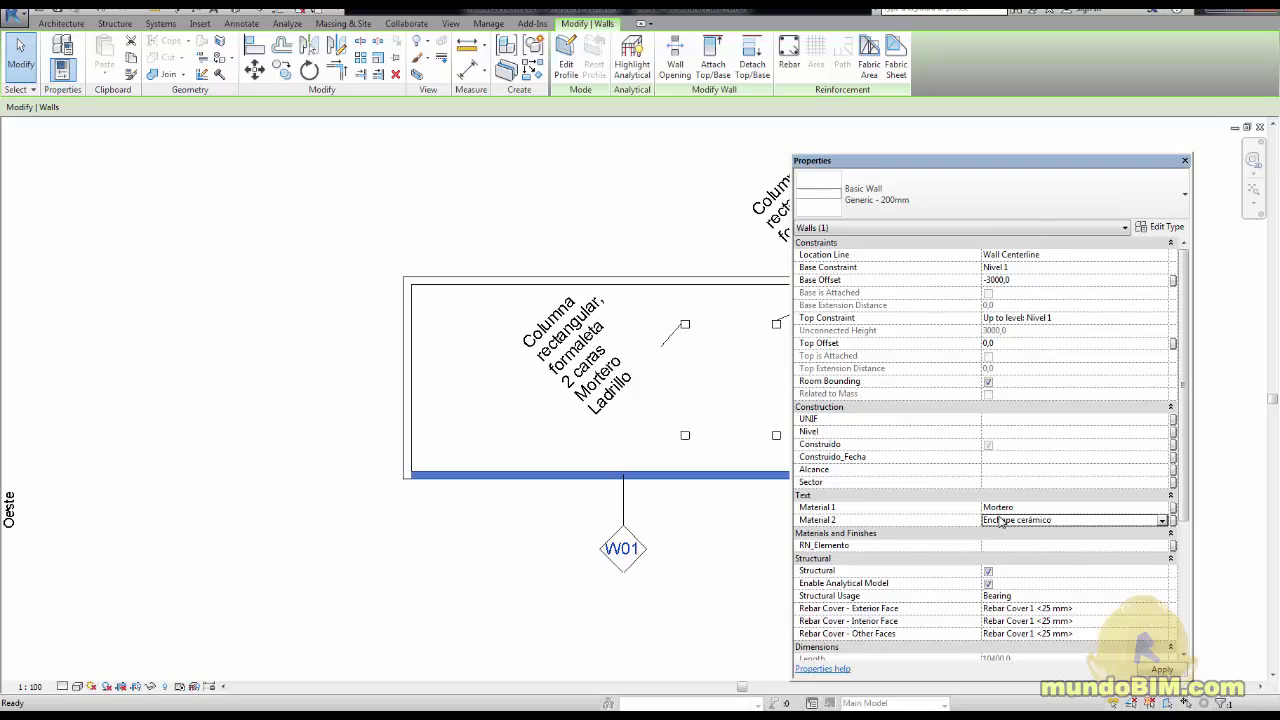
pyautogui.click(637, 622)
pyautogui.scroll(2, 645, 556)
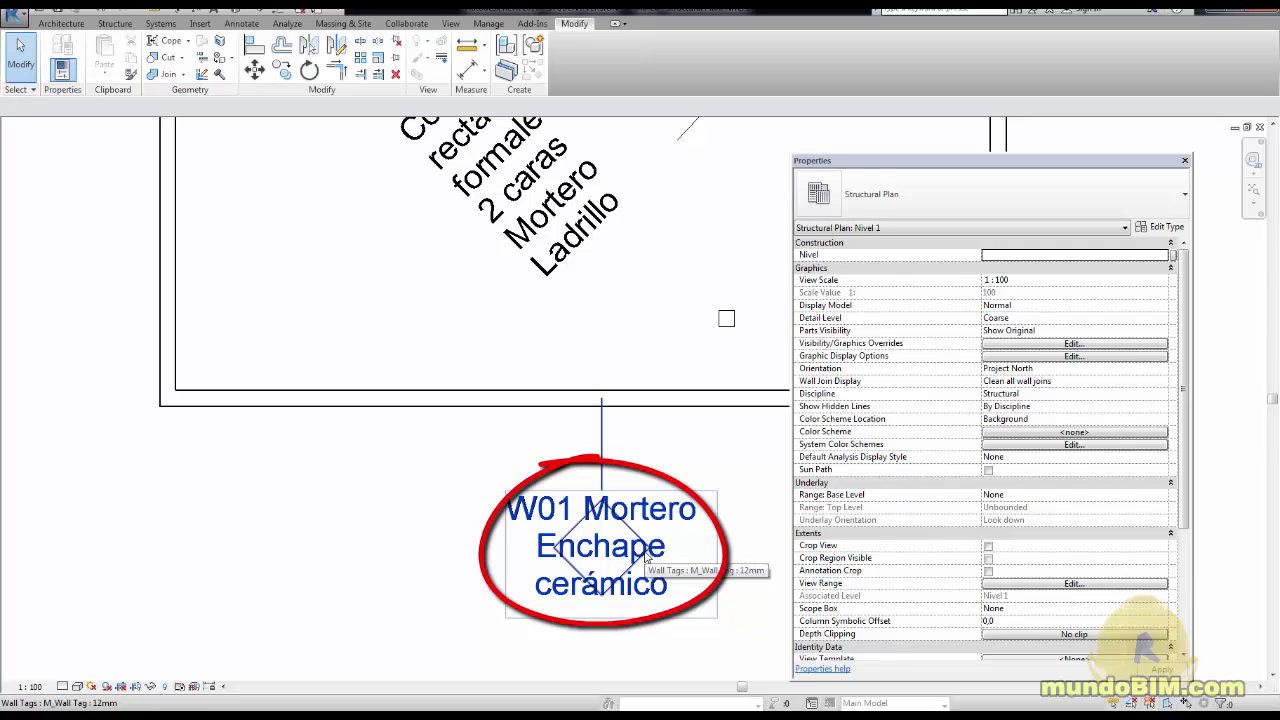
# Tag the upper wall by category with a horizontal tag and a leader
pyautogui.scroll(-2, 645, 556)
pyautogui.moveTo(573, 410); pyautogui.dragTo(354, 444, button='middle')
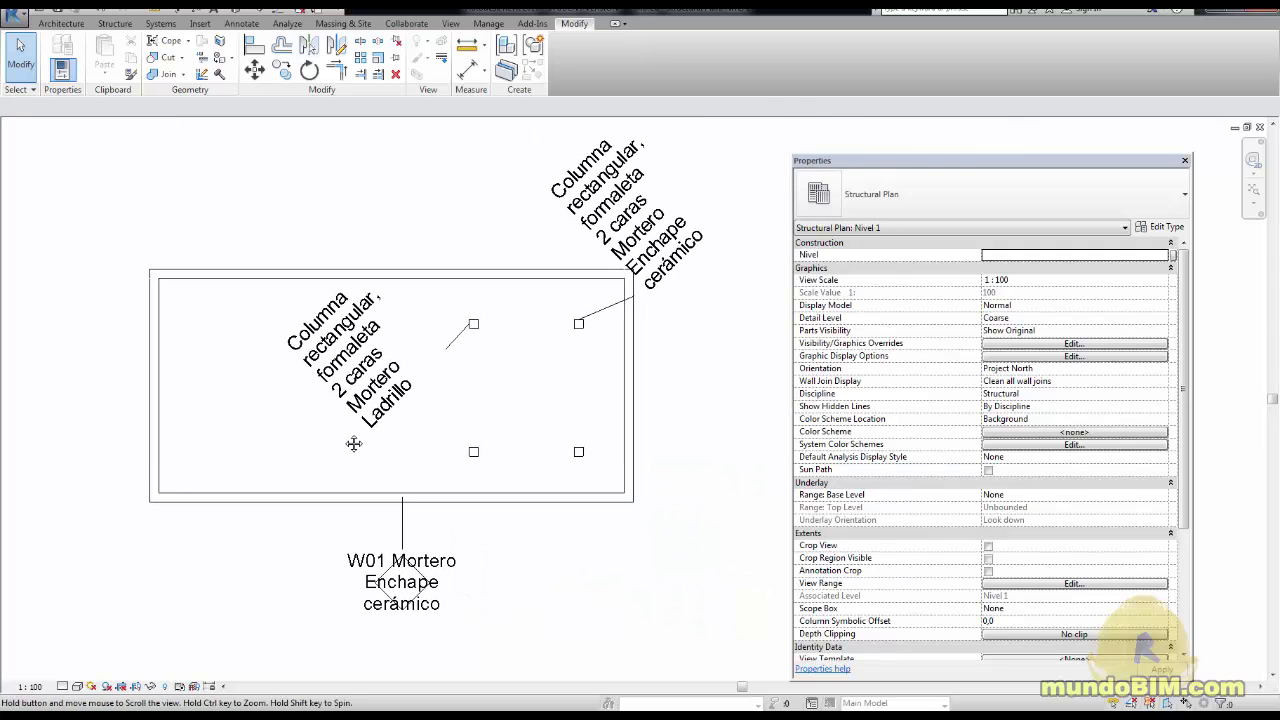
pyautogui.click(243, 23)
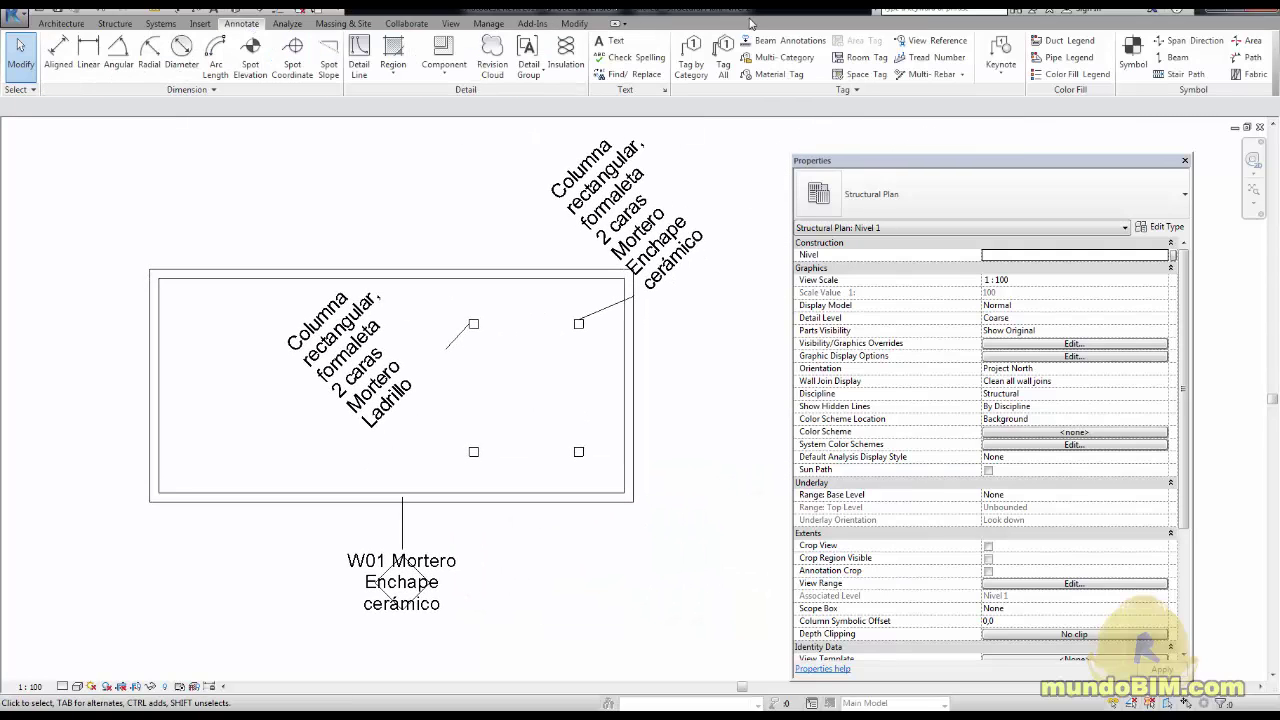
pyautogui.click(691, 57)
pyautogui.click(728, 417)
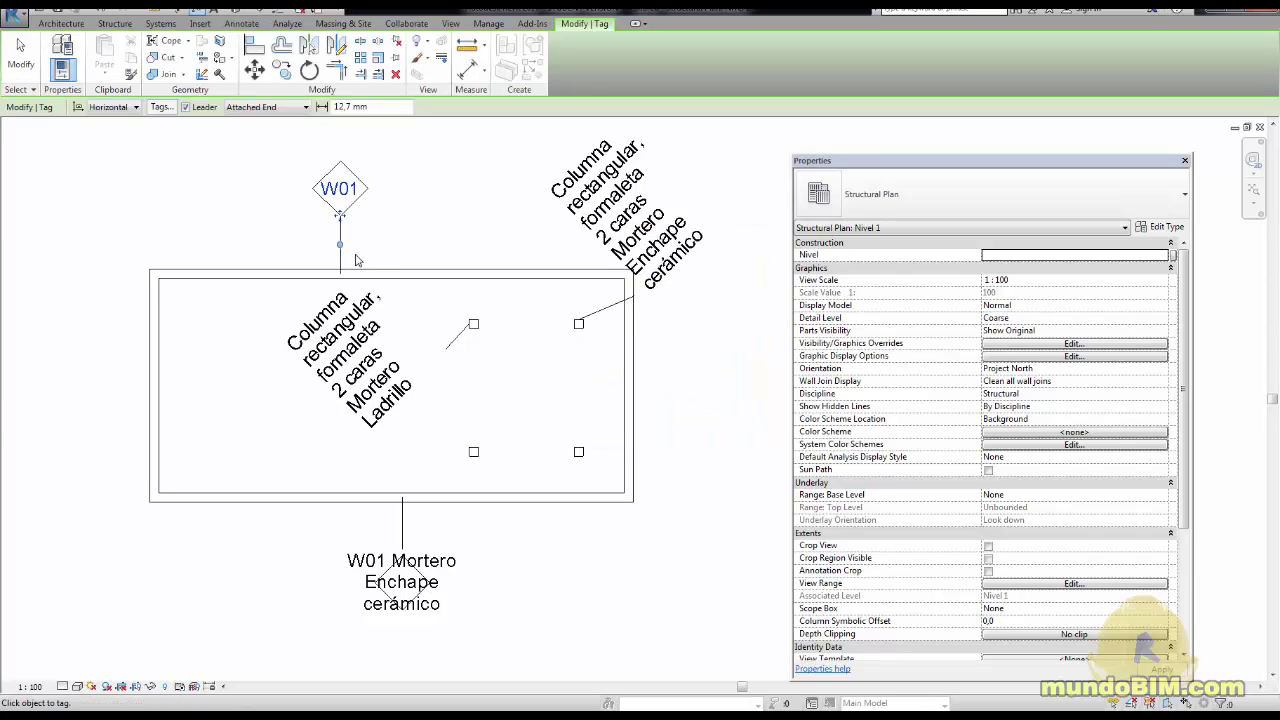
pyautogui.click(355, 260)
pyautogui.press('Escape')
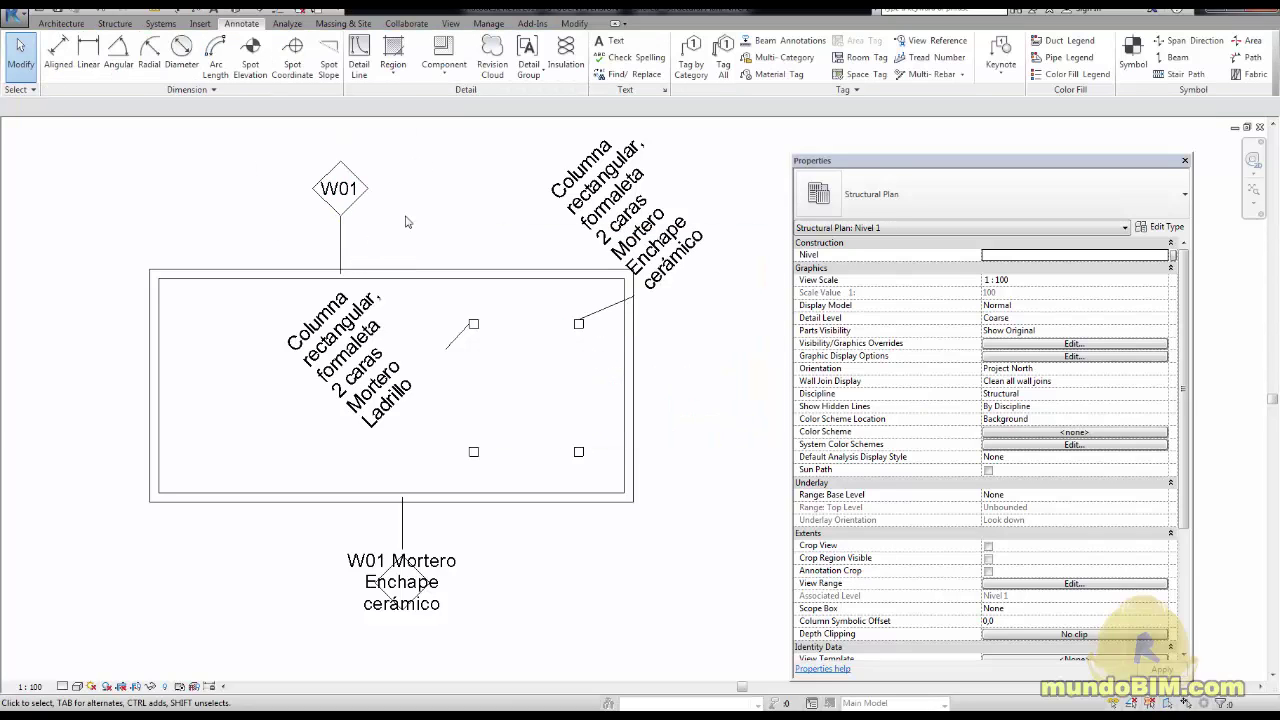
# Set the upper wall's Material 1 to Mortero and its Material 2 to Pintura
pyautogui.click(397, 277)
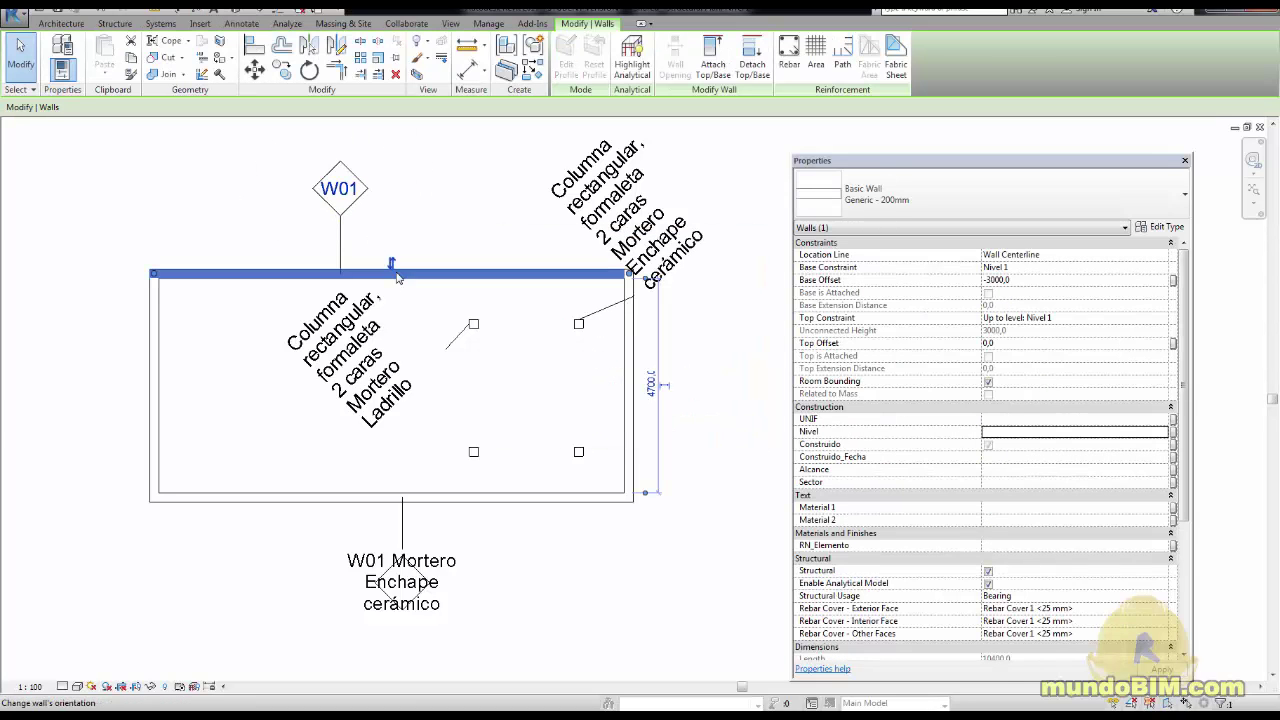
pyautogui.click(1002, 509)
pyautogui.write('Mortero')
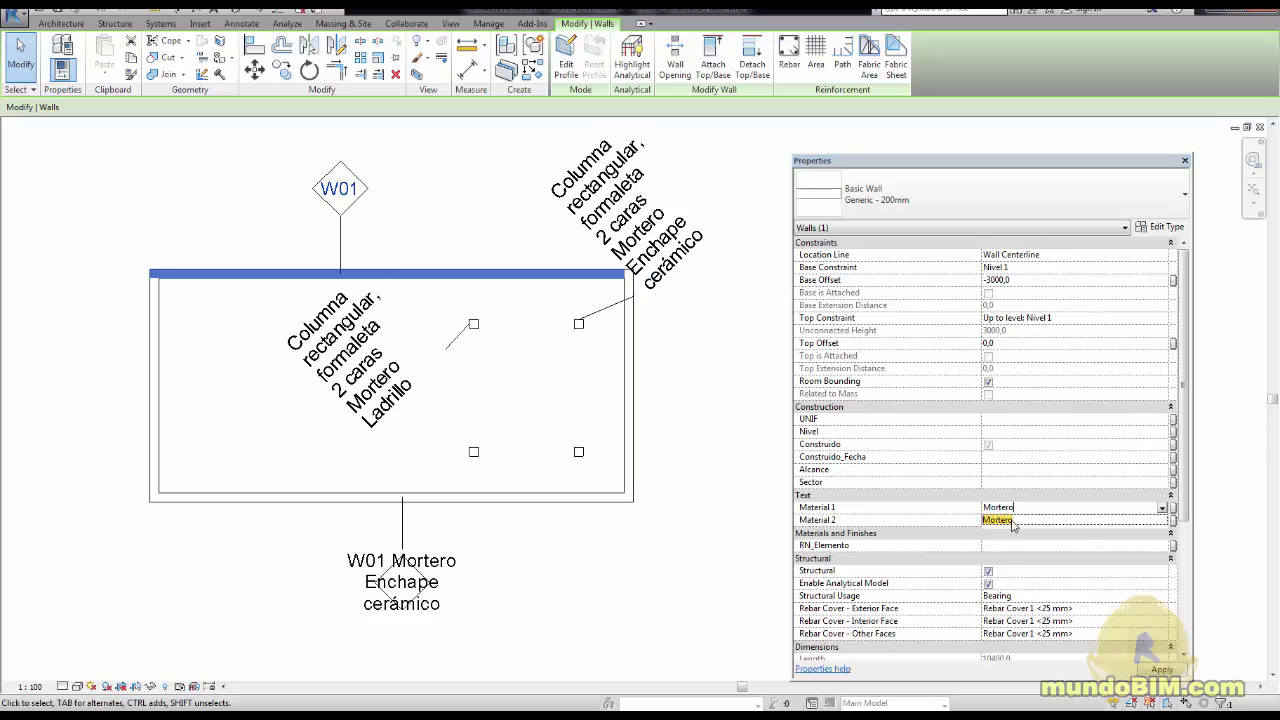
pyautogui.click(1000, 520)
pyautogui.click(1014, 521)
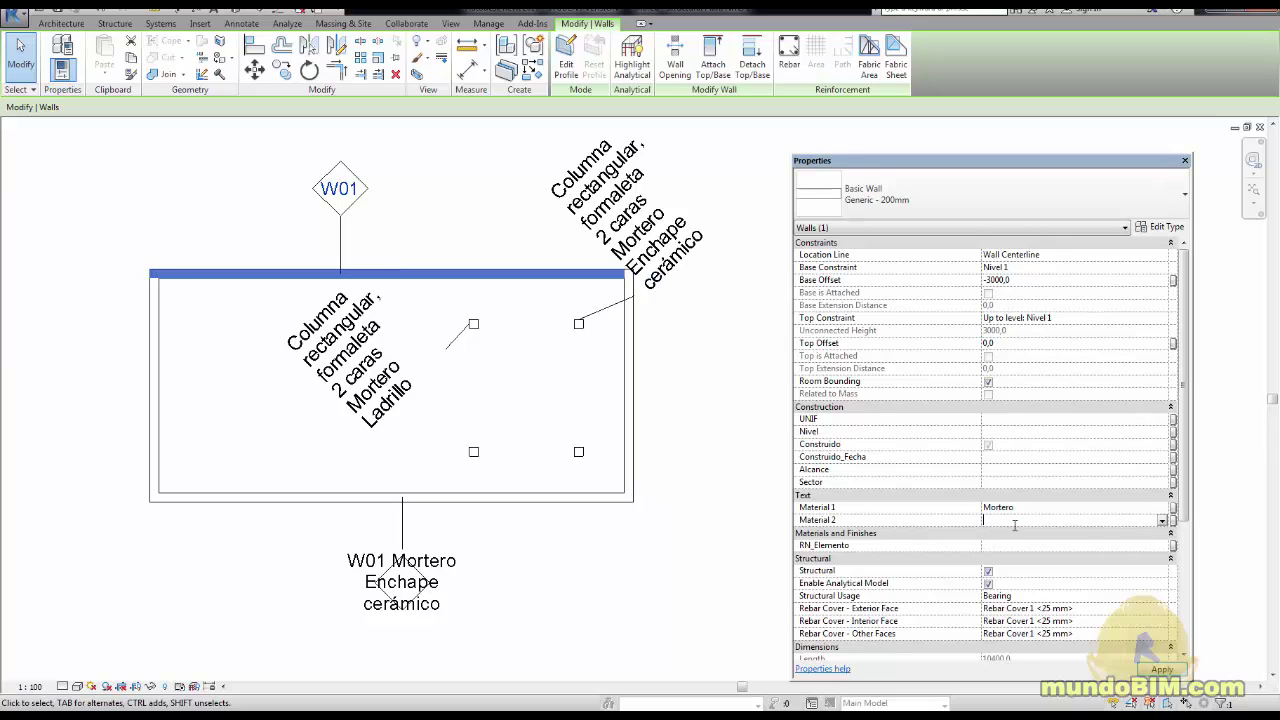
pyautogui.write('Pintura')
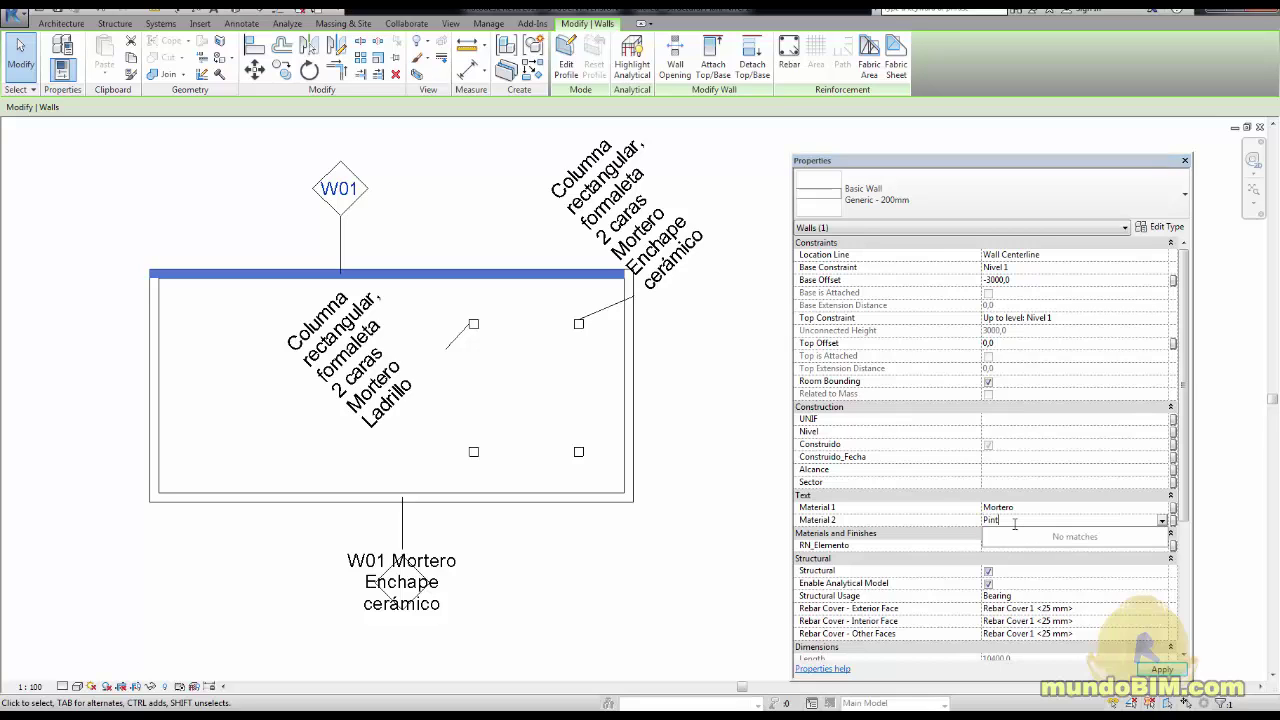
pyautogui.click(770, 439)
pyautogui.scroll(-3, 575, 296)
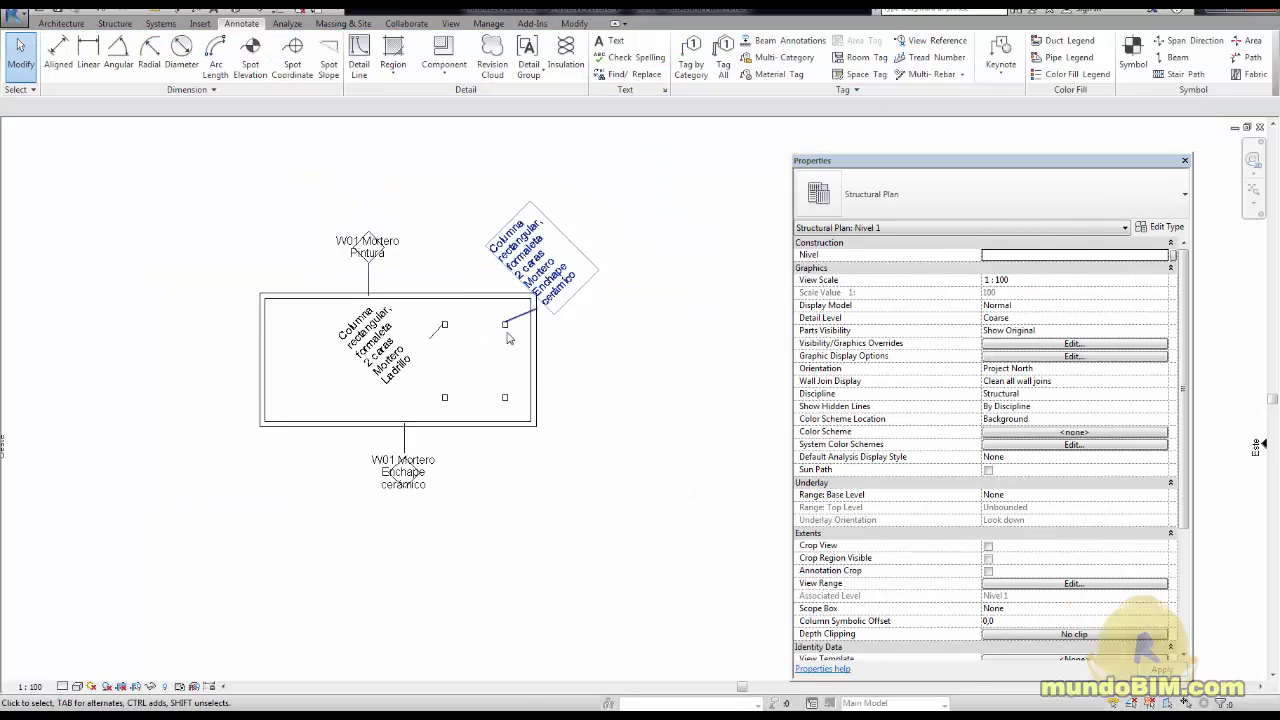
pyautogui.scroll(3, 506, 300)
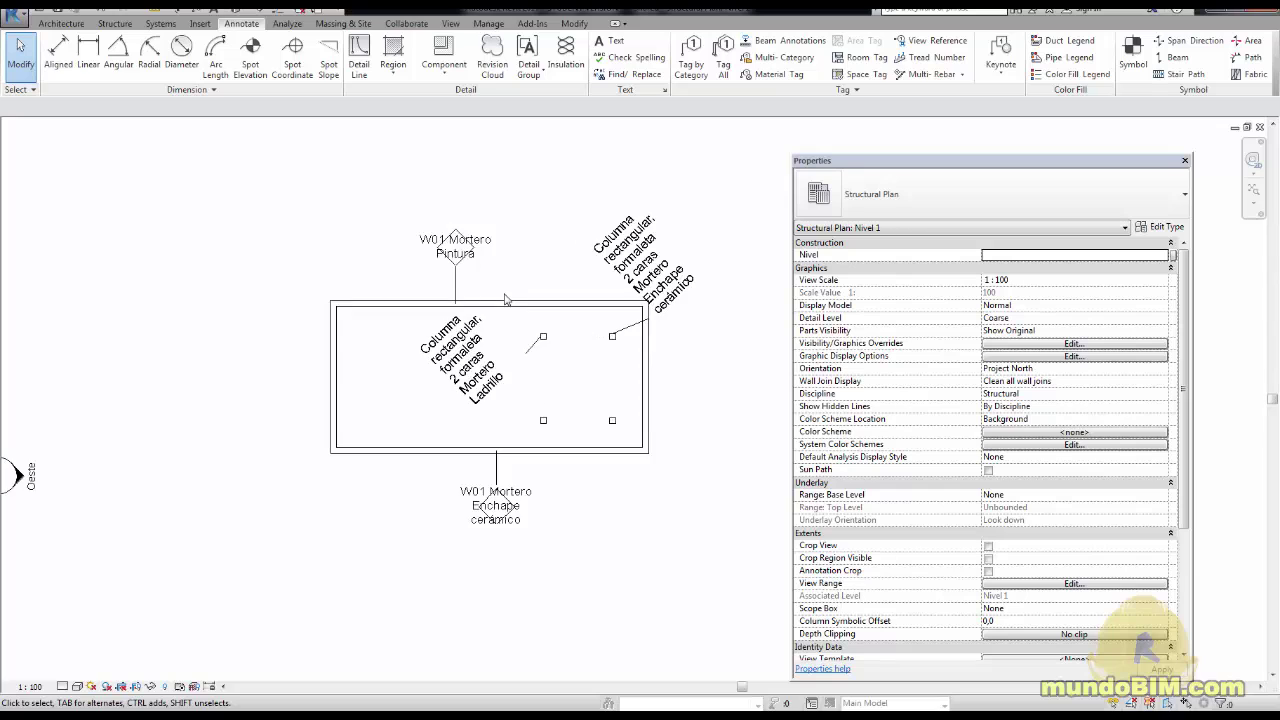
pyautogui.scroll(-1, 506, 300)
pyautogui.moveTo(563, 304); pyautogui.dragTo(531, 301, button='middle')
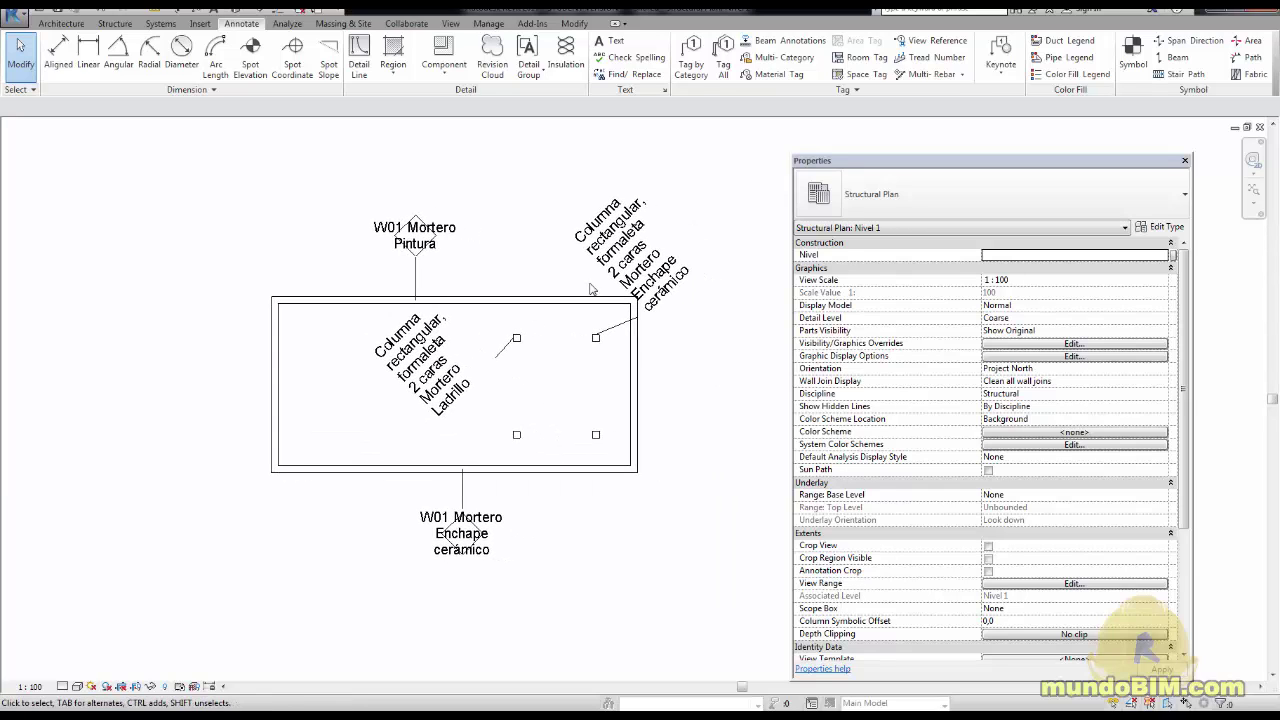